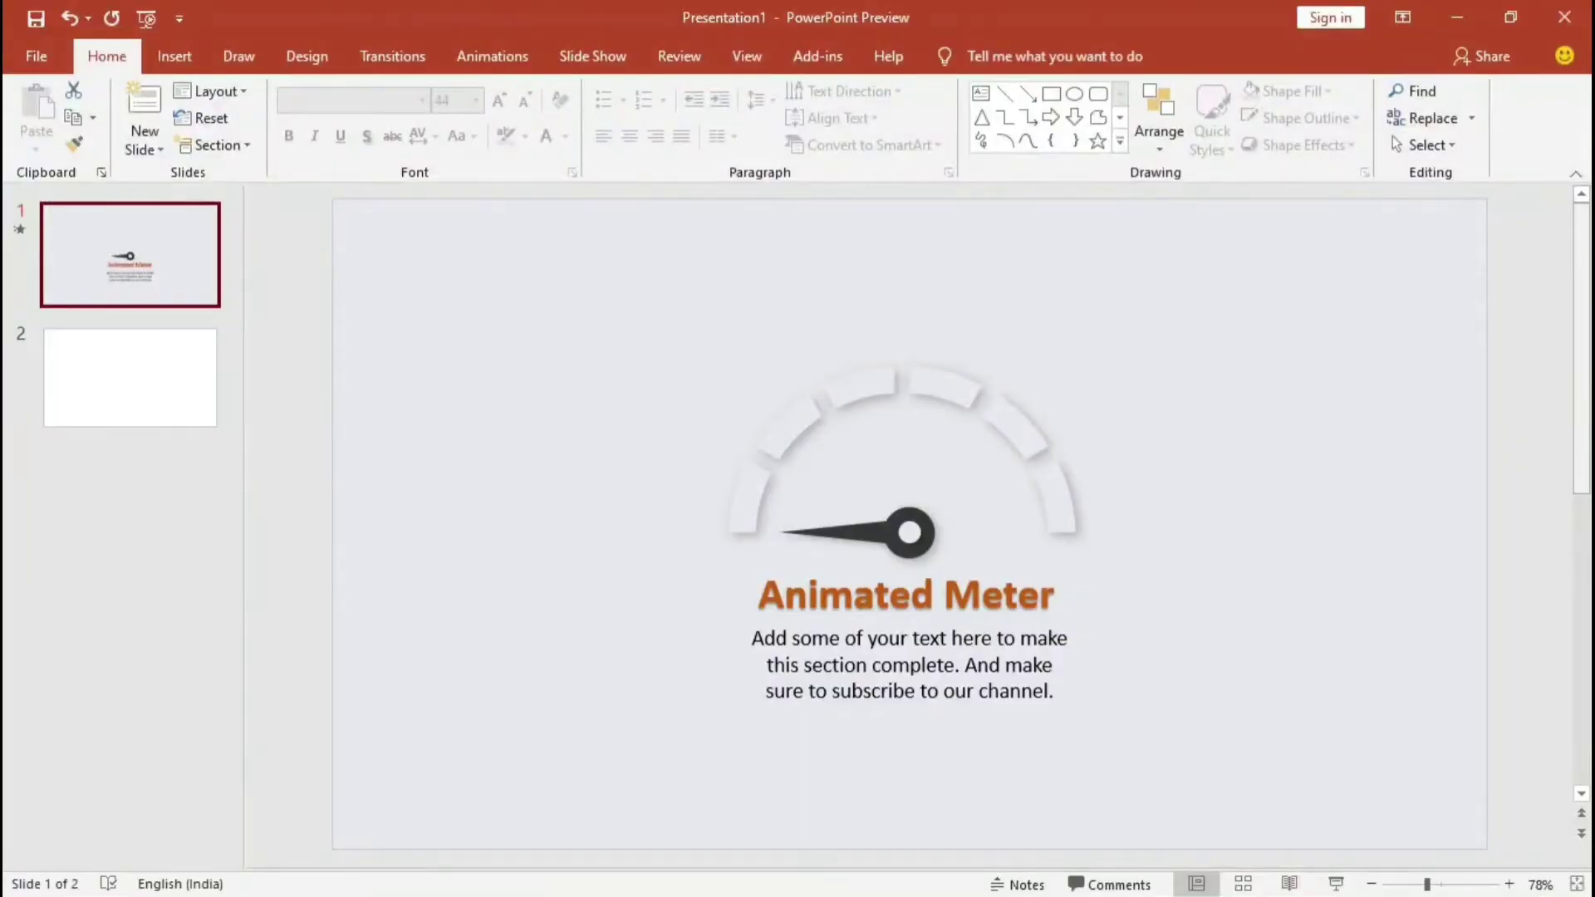
- Play the slide show twice to preview the animated meter, then return to editing
key(F5)
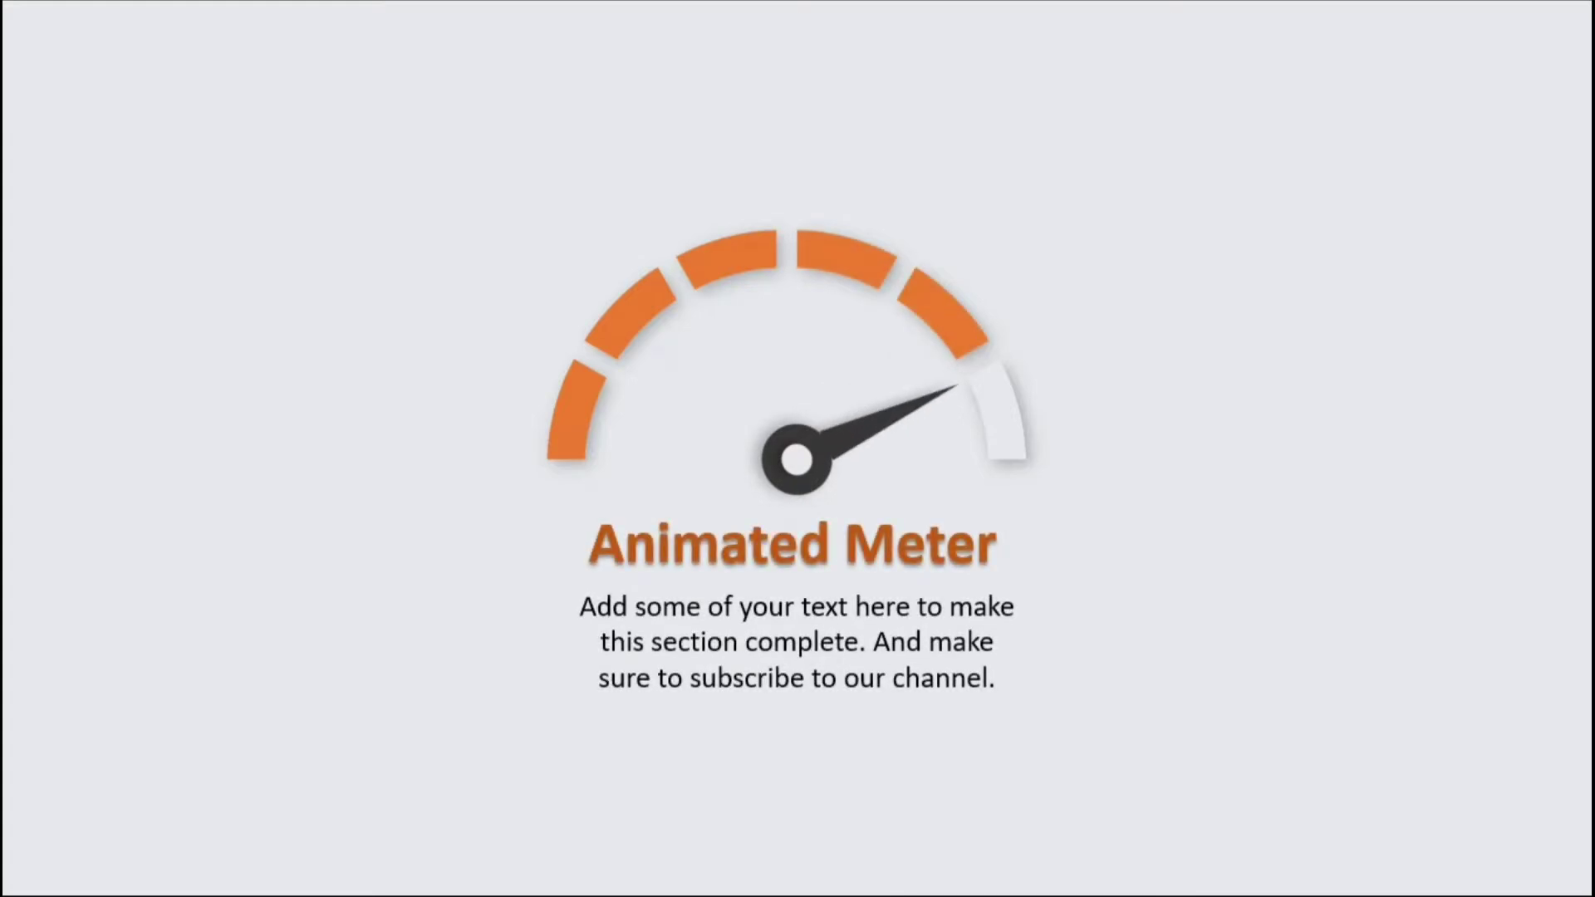
key(Escape)
key(F5)
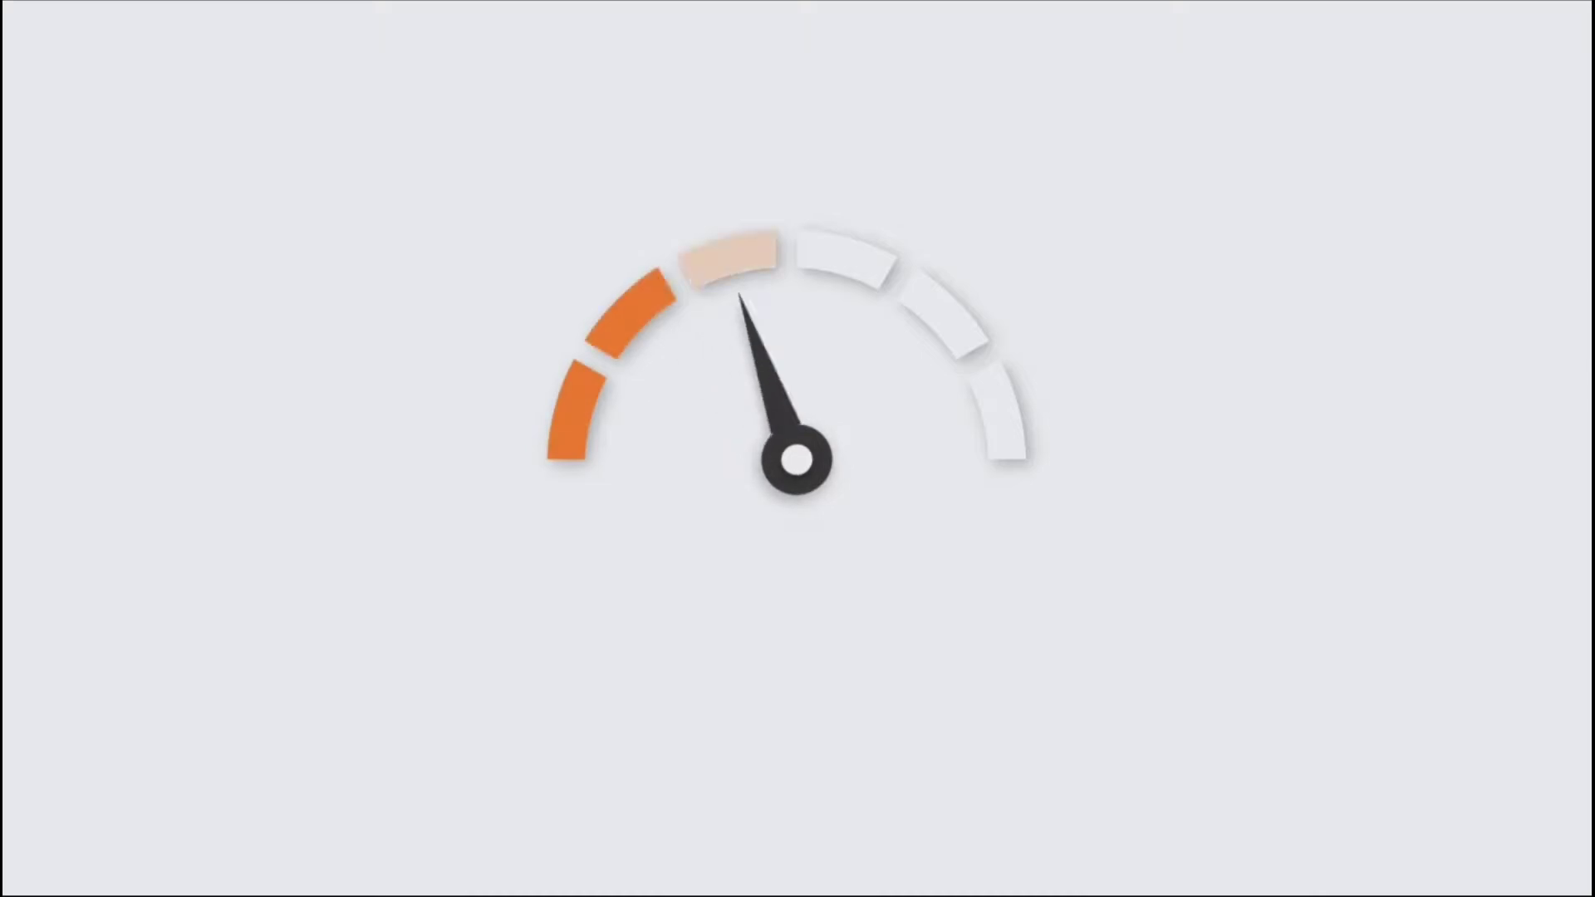
key(Escape)
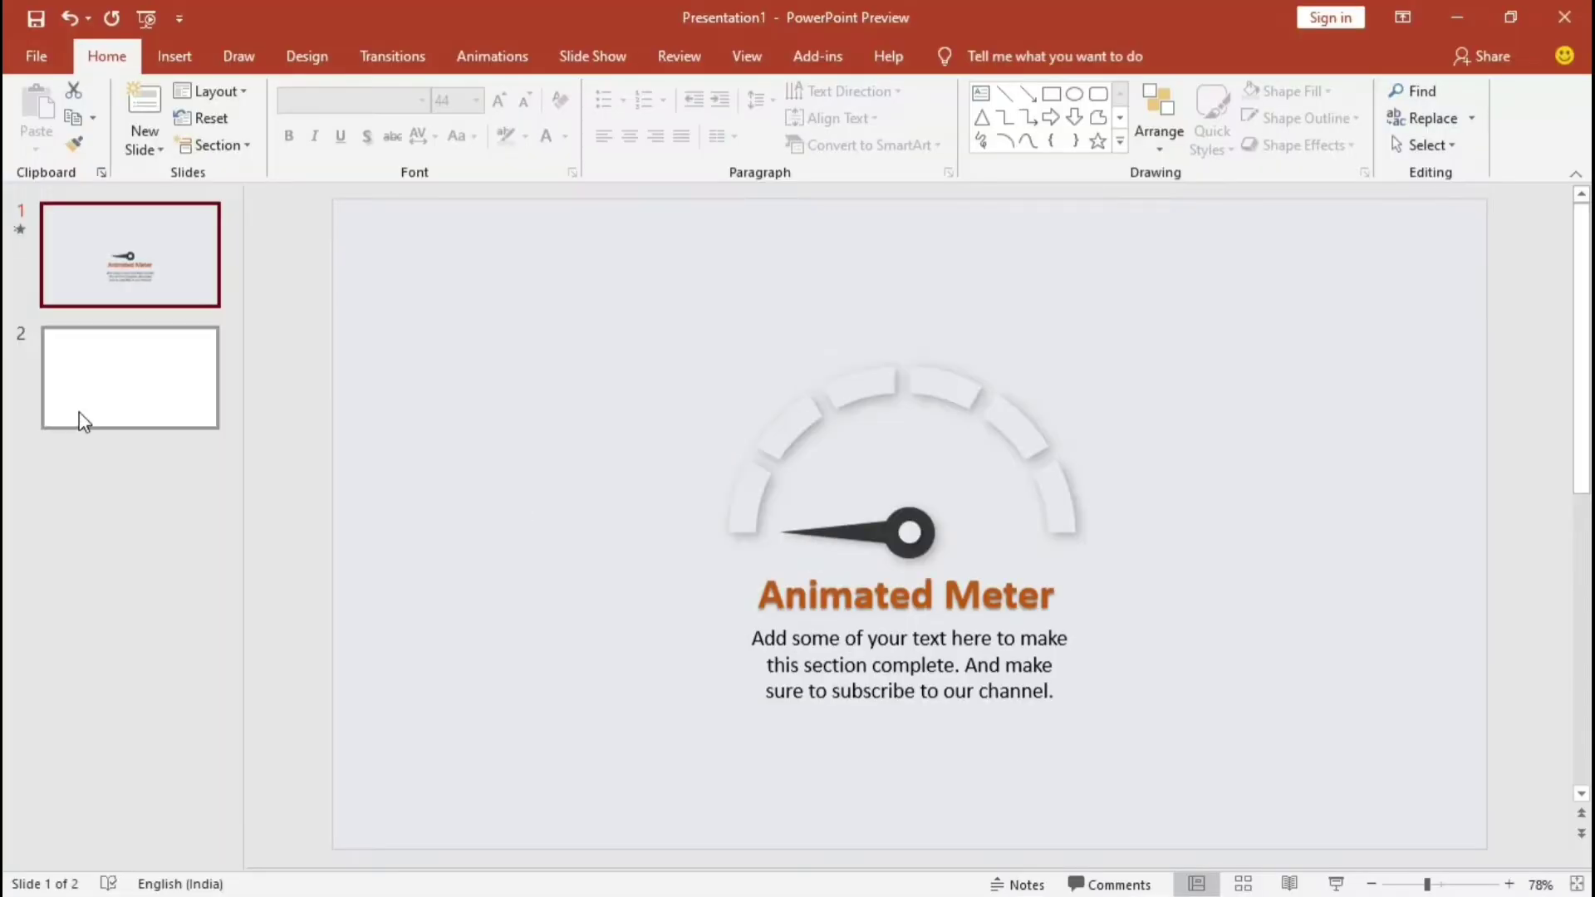
- Fill slide 2's background with the custom light grey hex colour e7e8ed
click(93, 402)
right_click(626, 403)
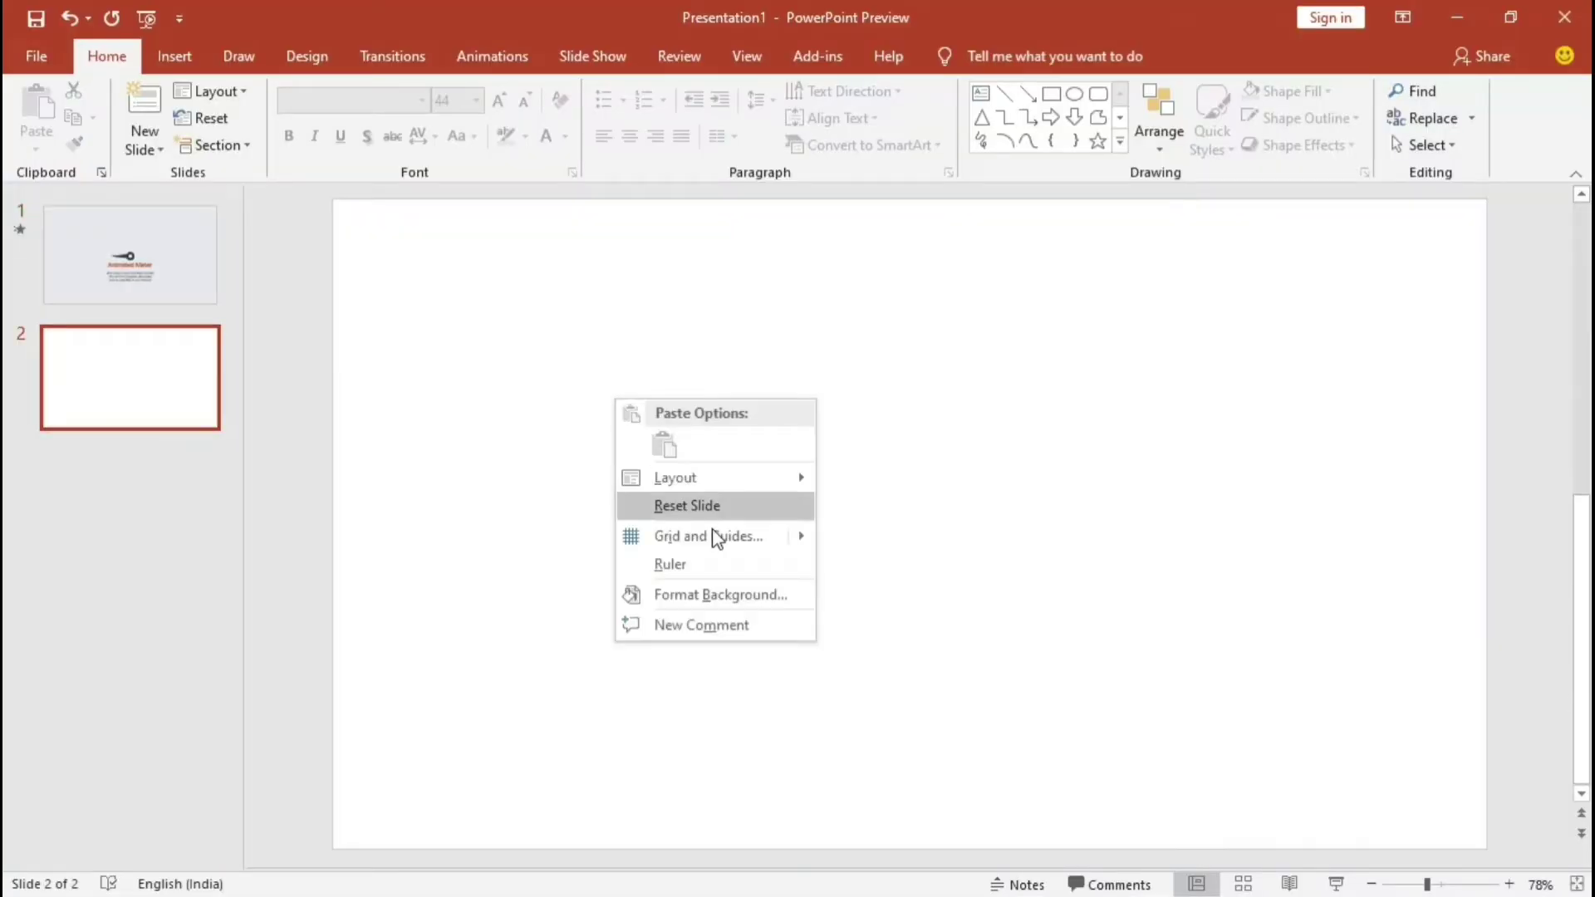
click(729, 605)
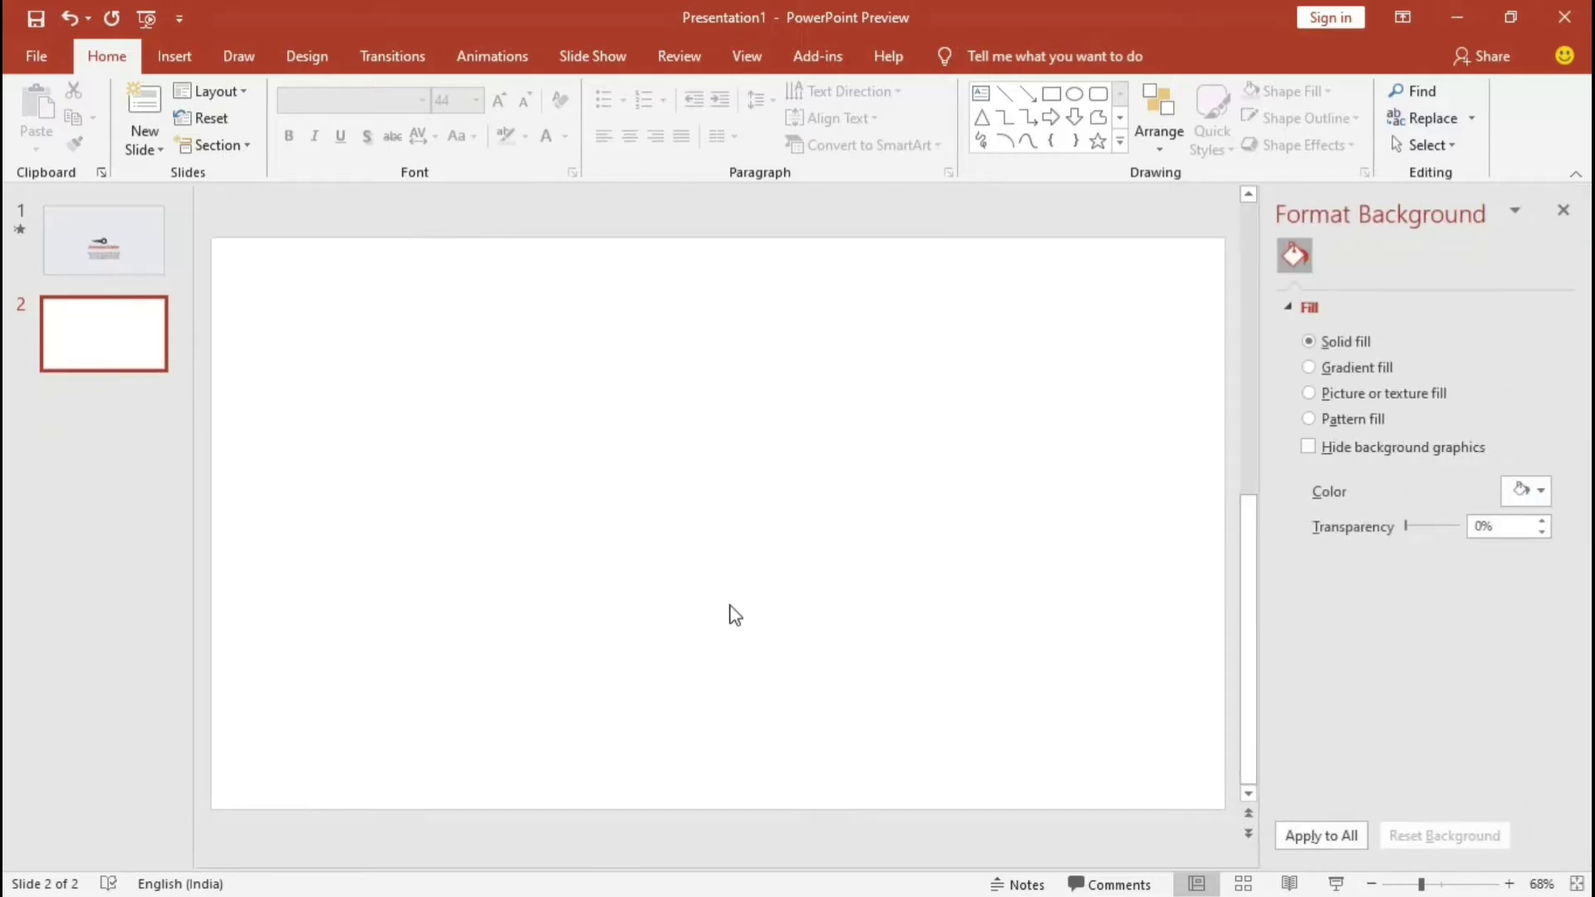
click(1528, 490)
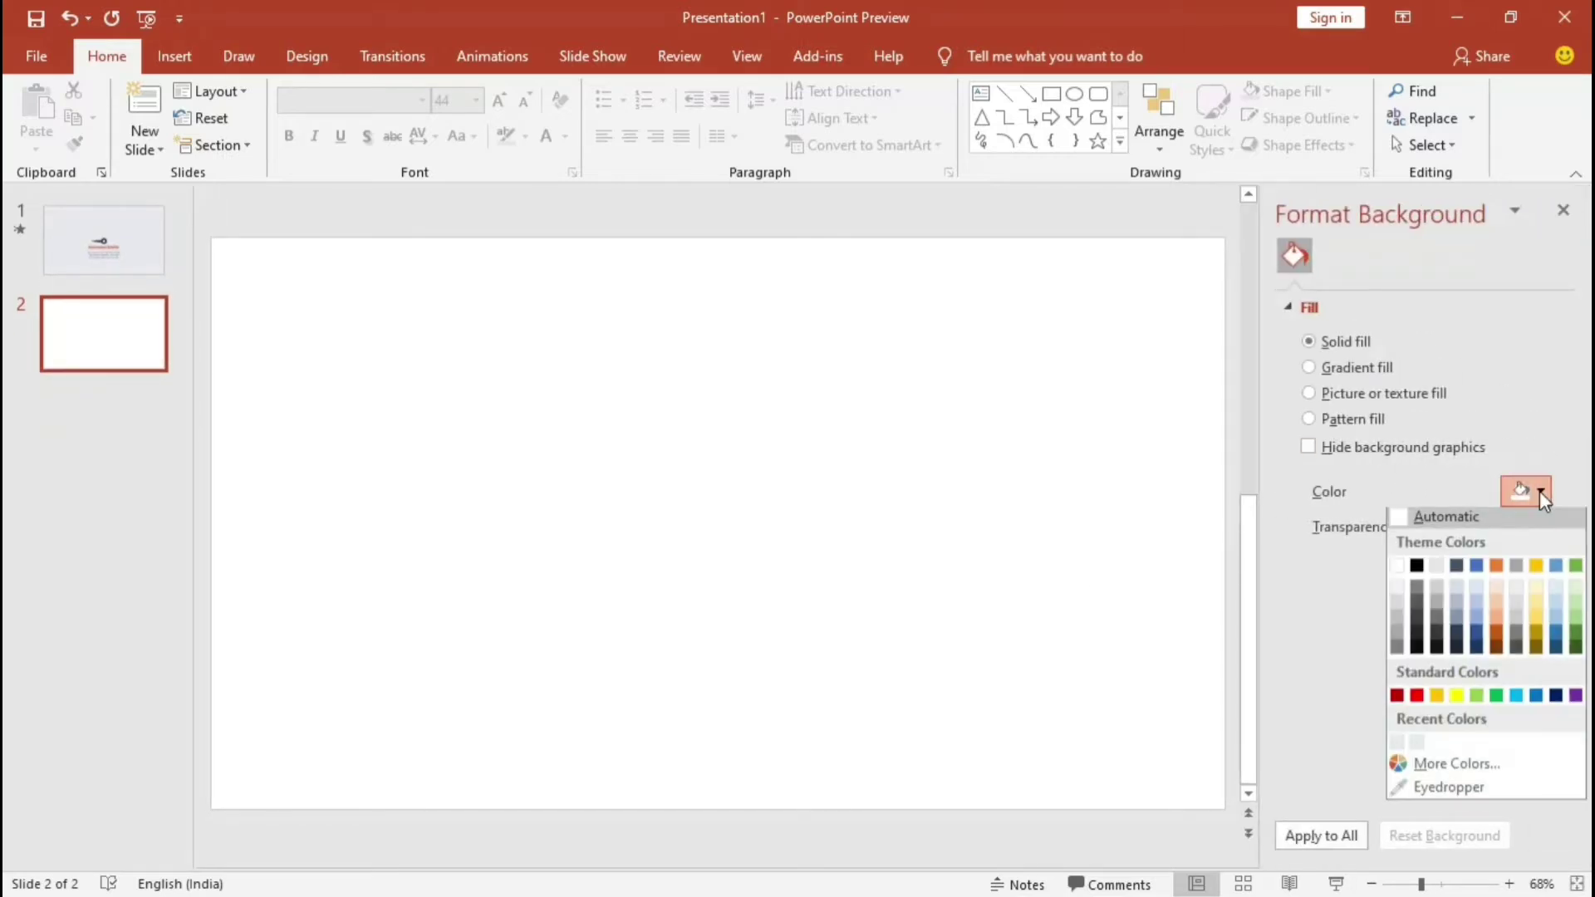
click(1424, 761)
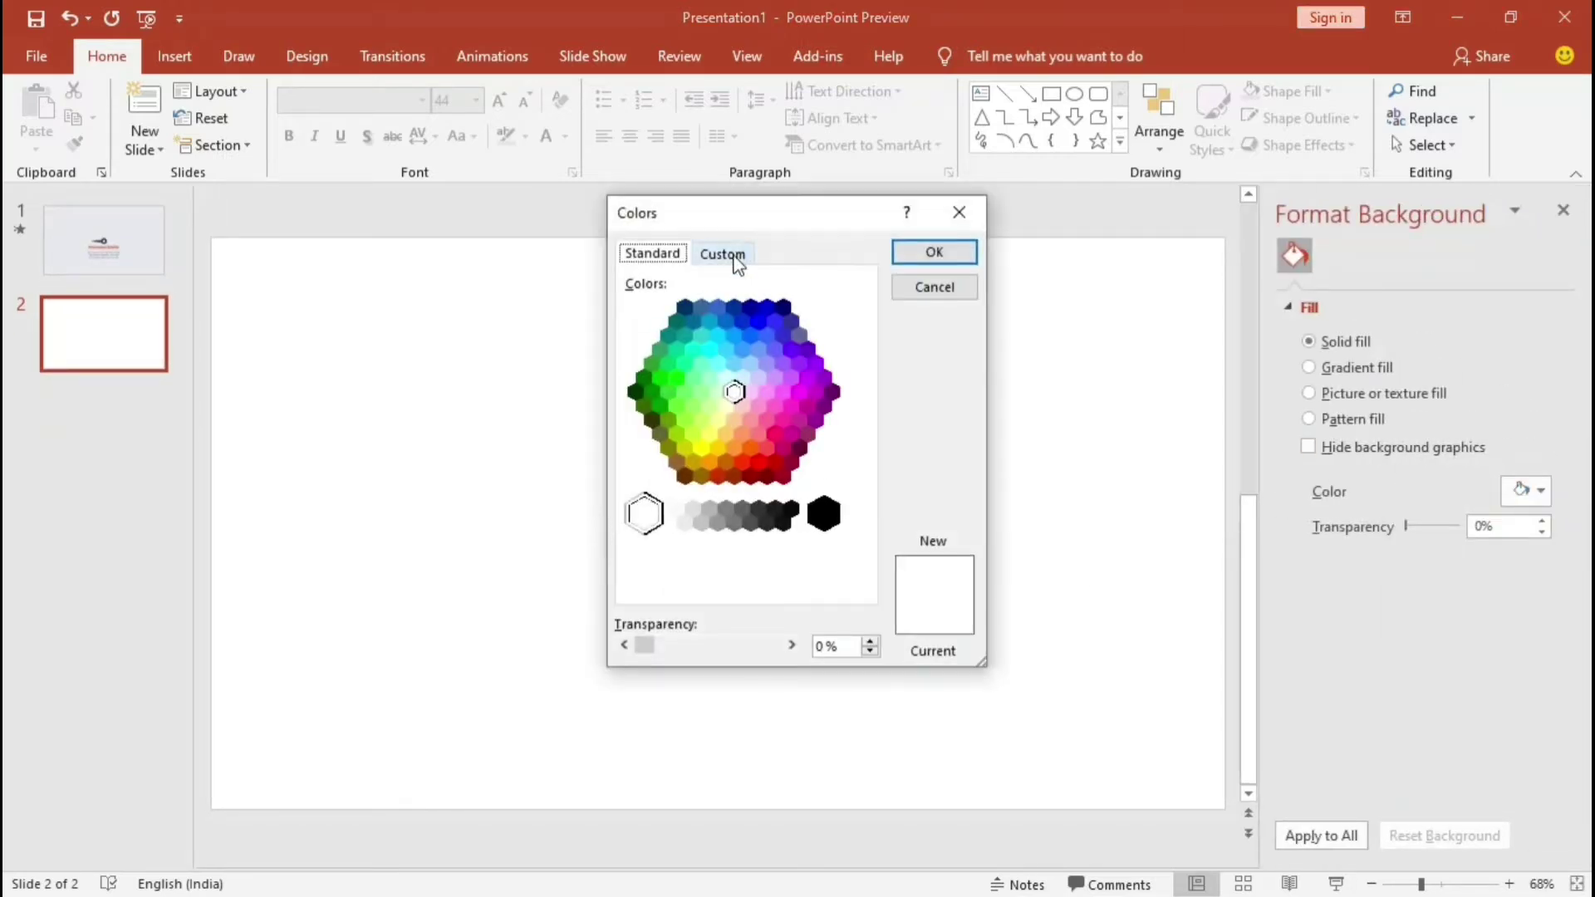
click(723, 254)
drag(768, 584, 677, 578)
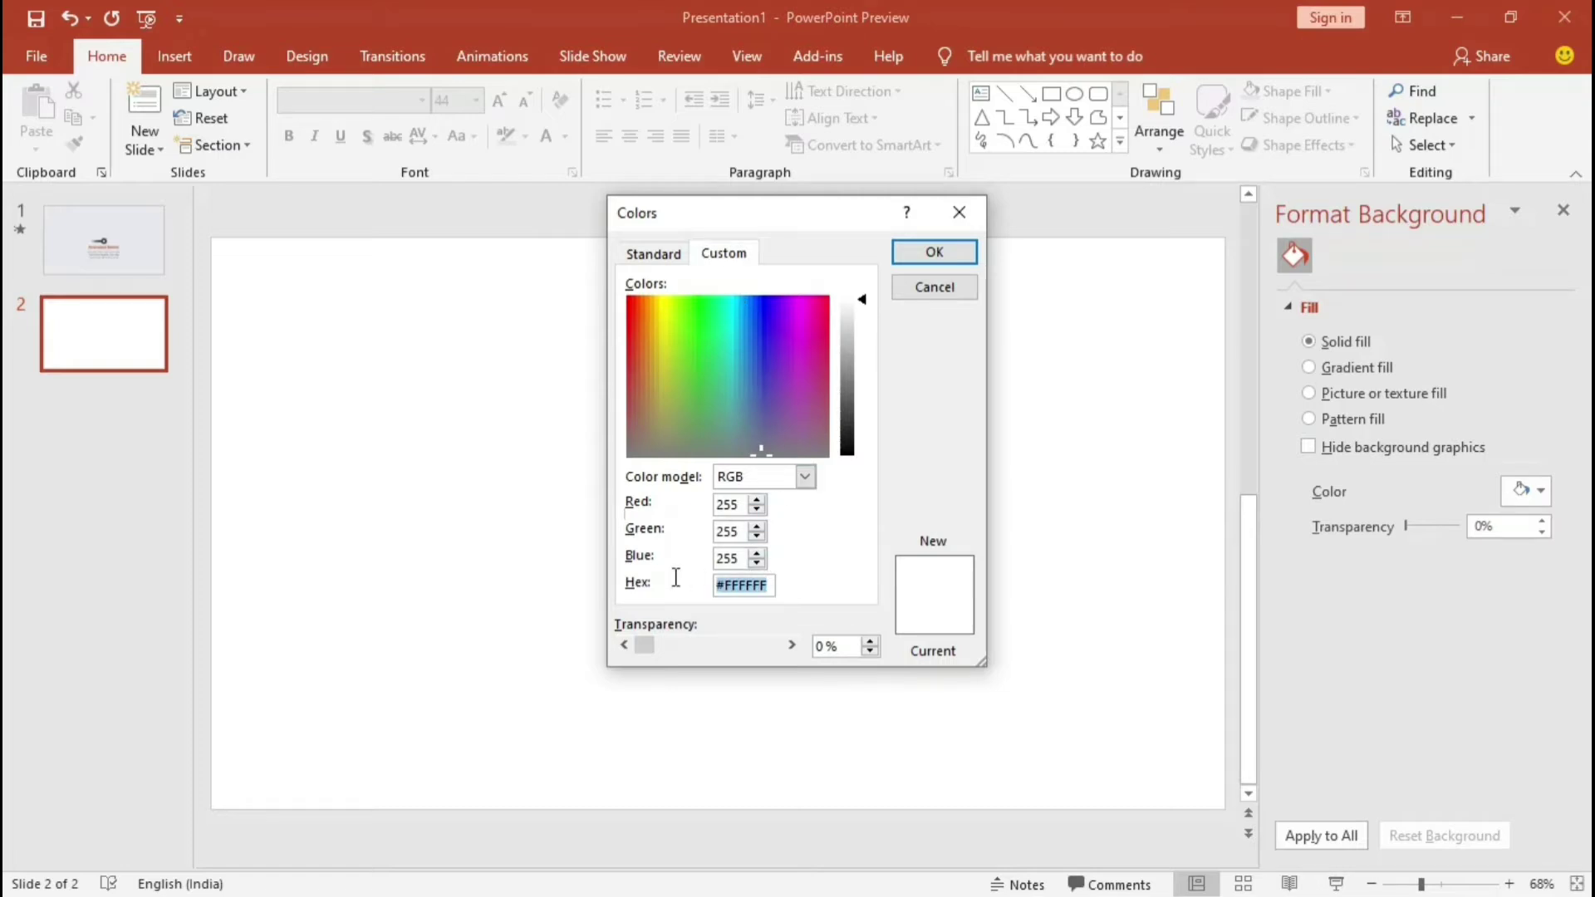
text(e7e8ed)
key(Return)
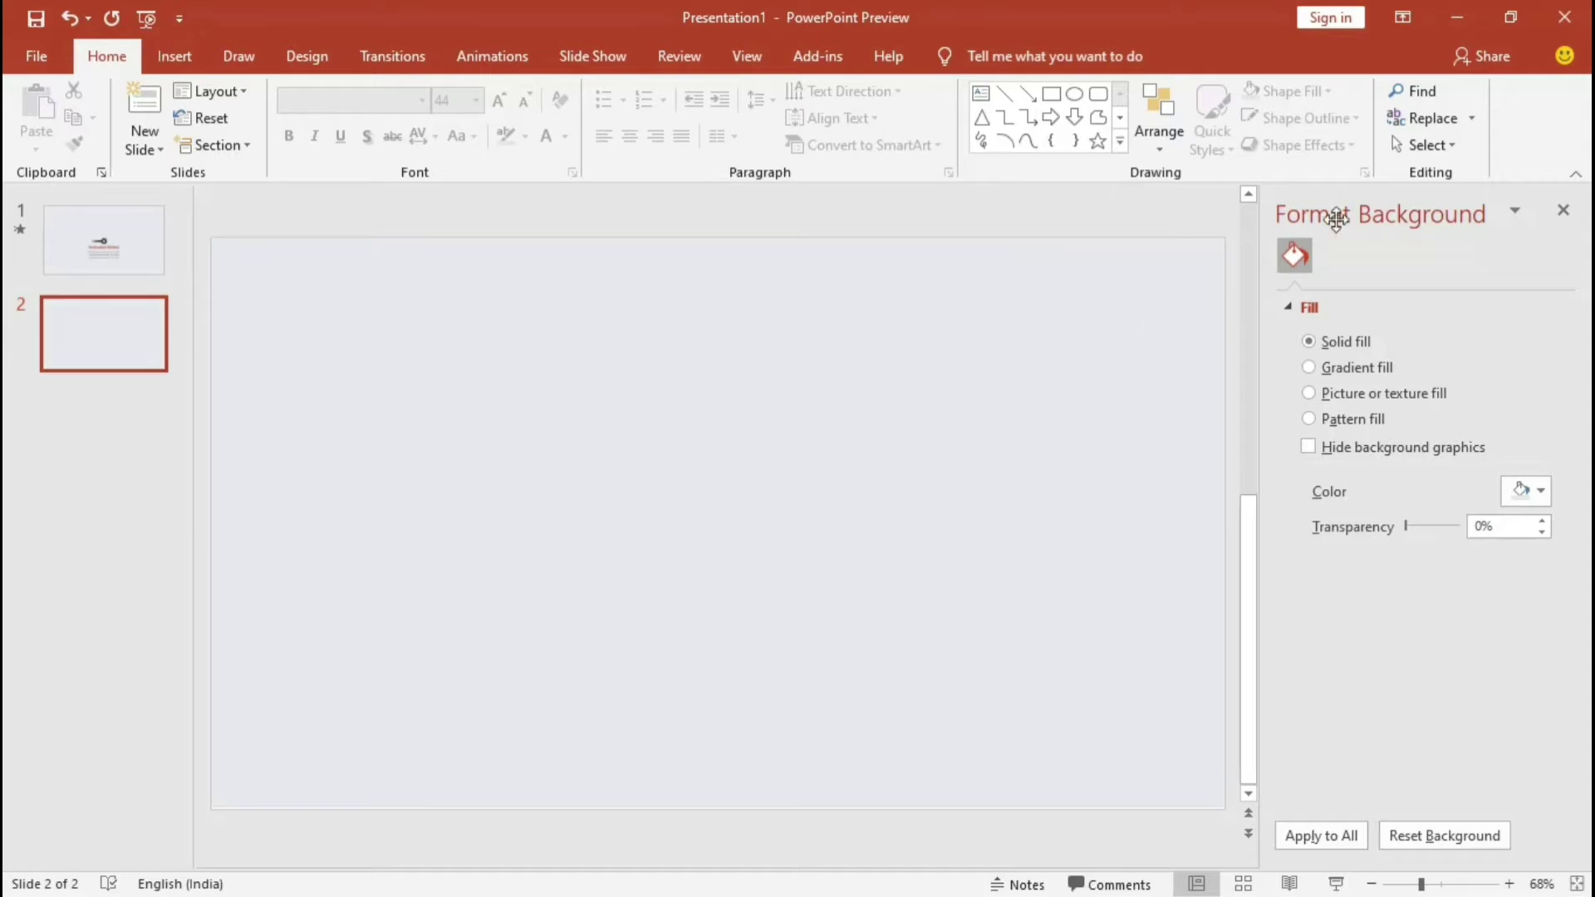
click(1561, 210)
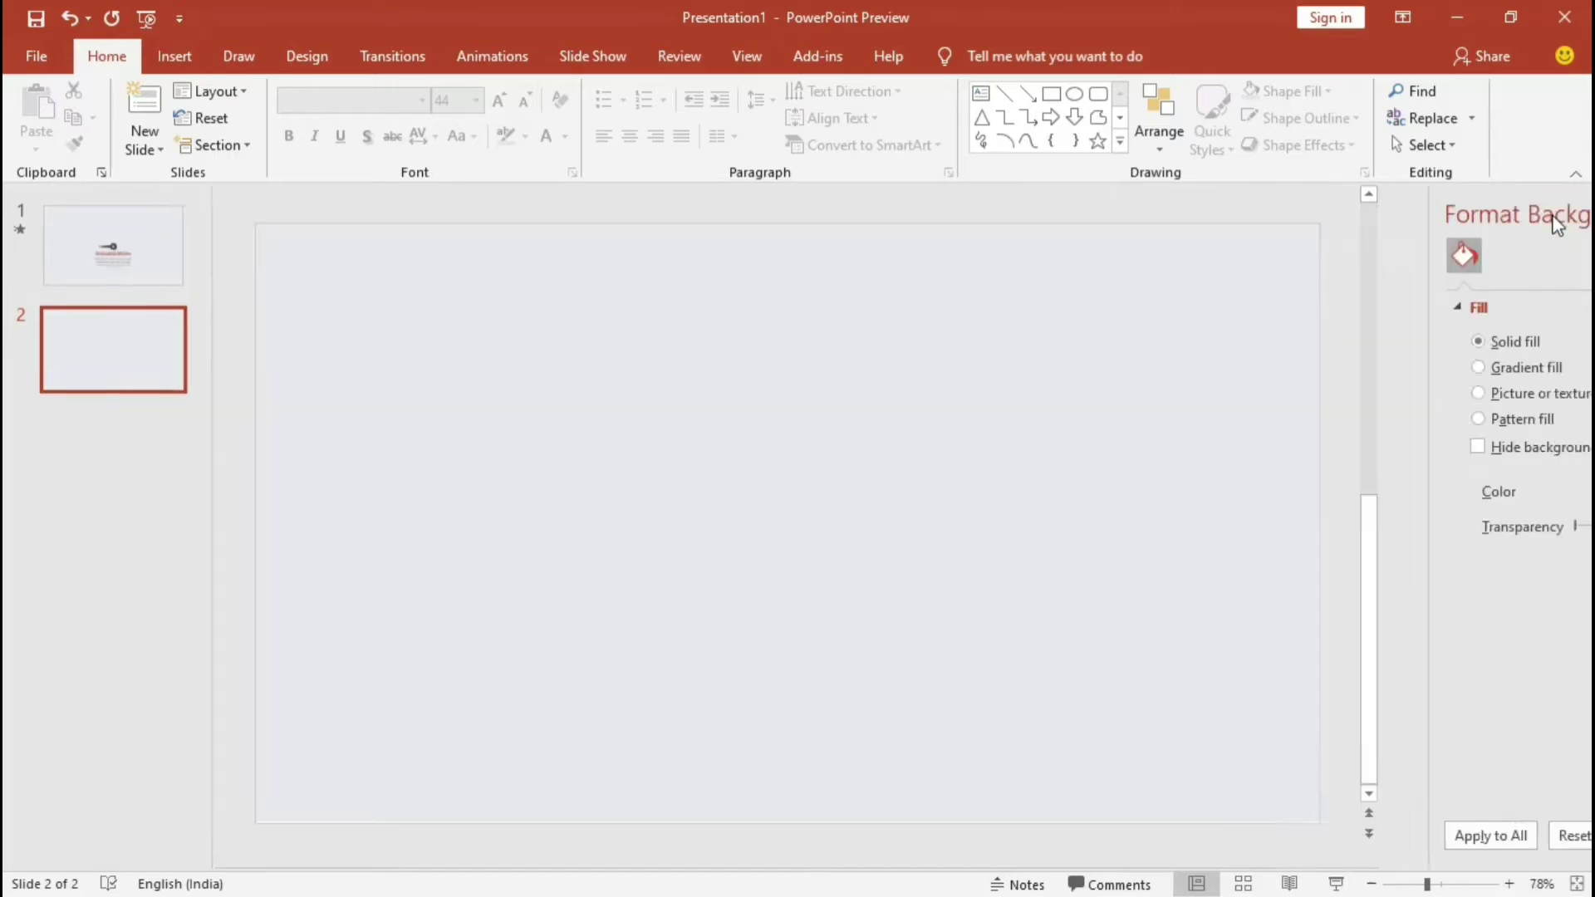
right_click(548, 363)
- Draw a donut shape on slide 2 and make its ring much thinner
click(190, 52)
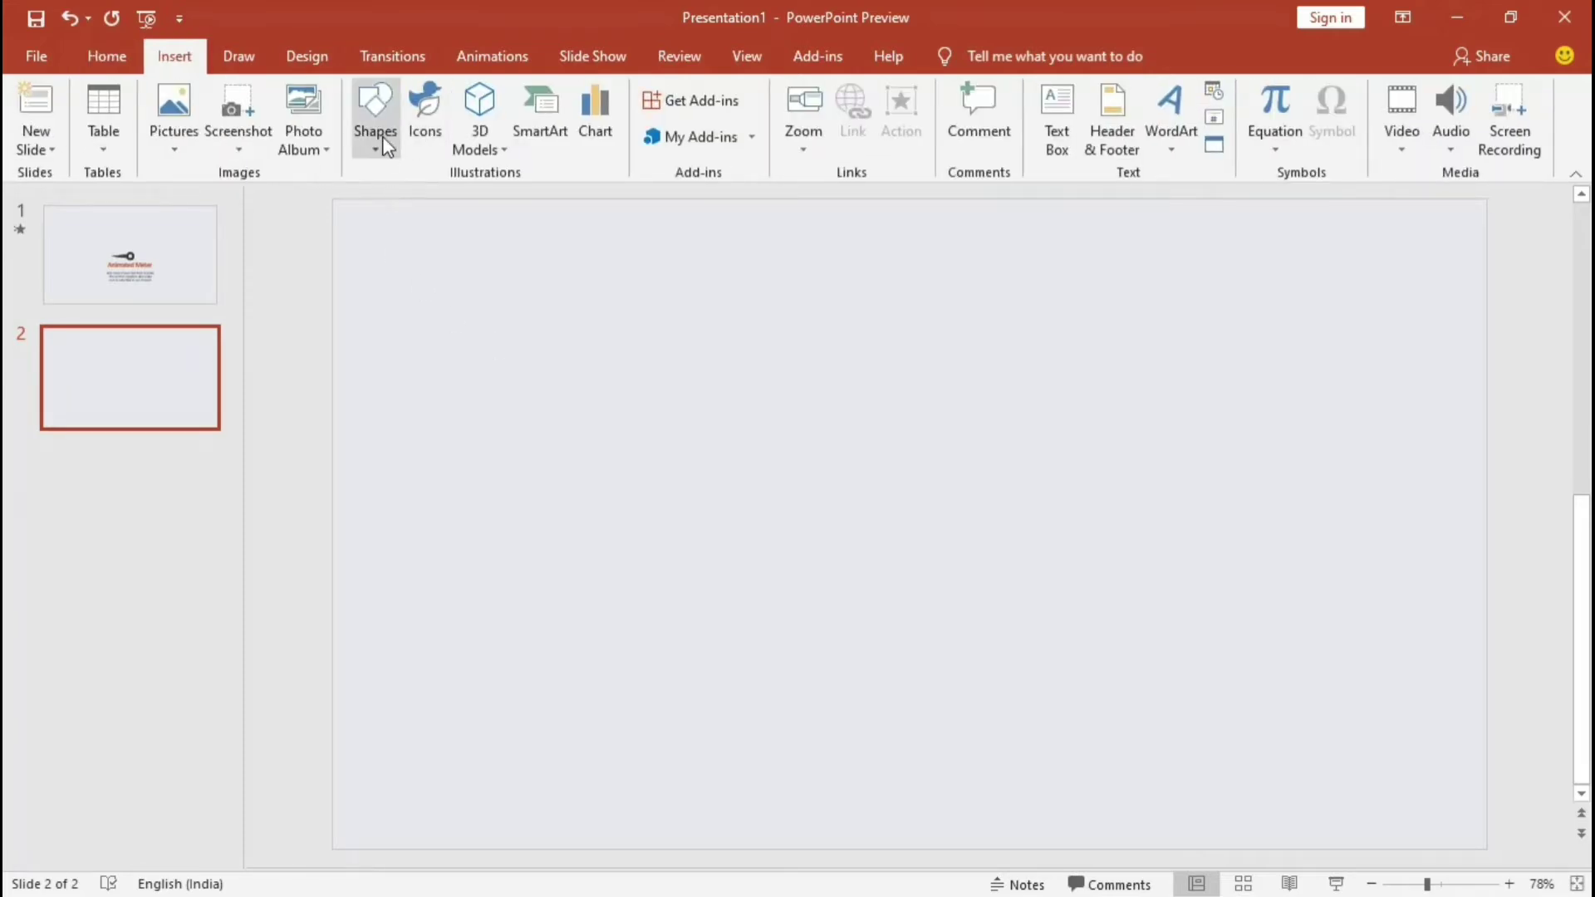
click(375, 124)
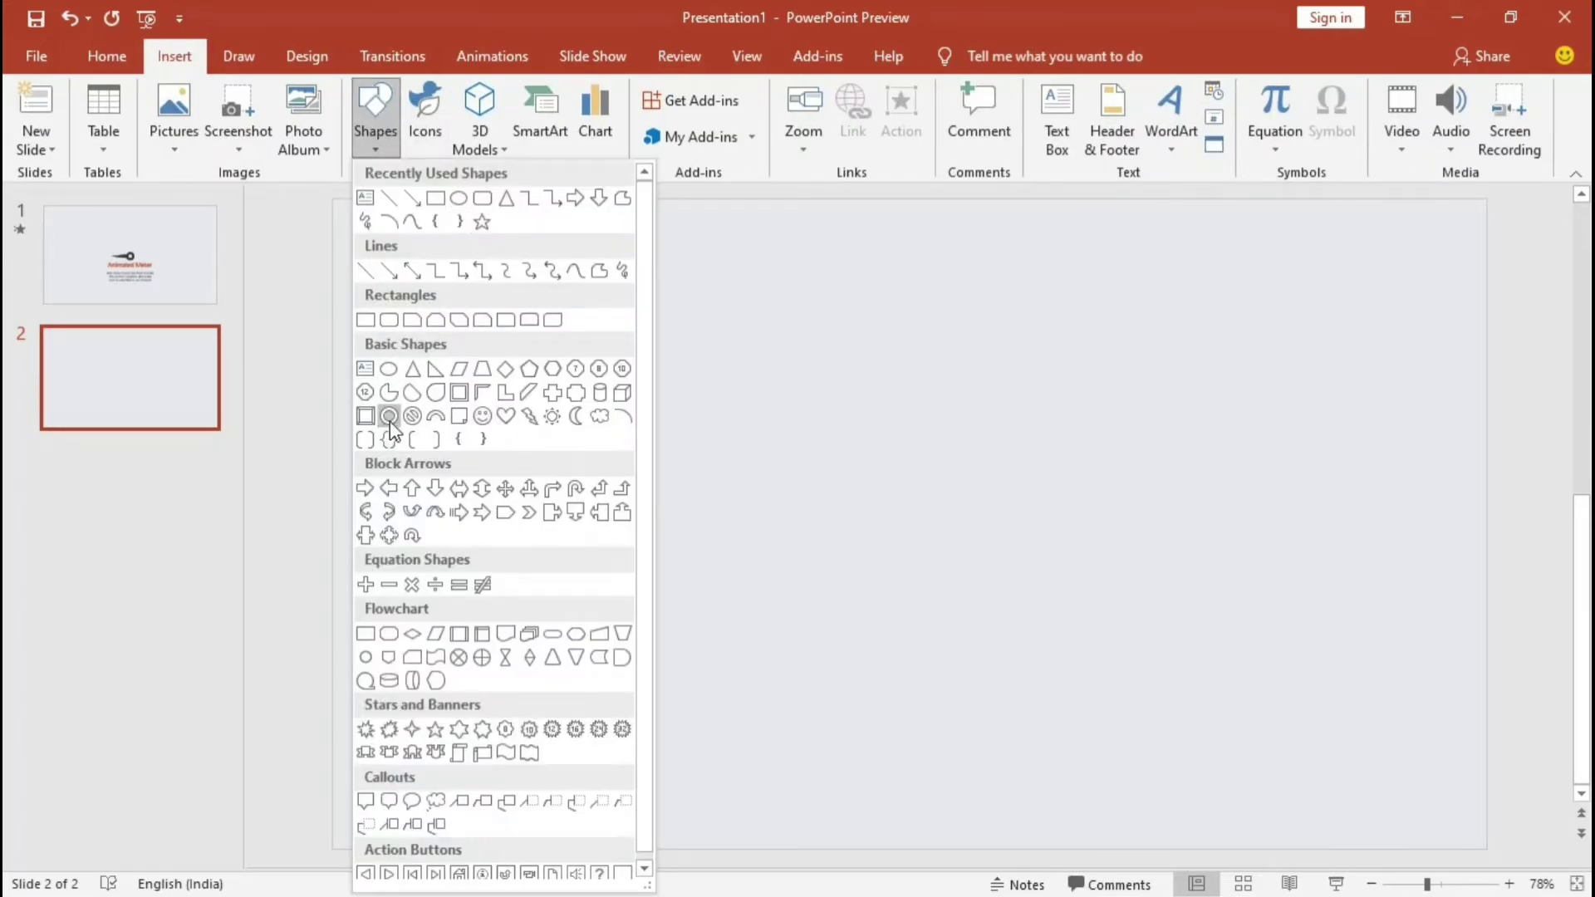
click(388, 372)
drag(771, 473, 942, 637)
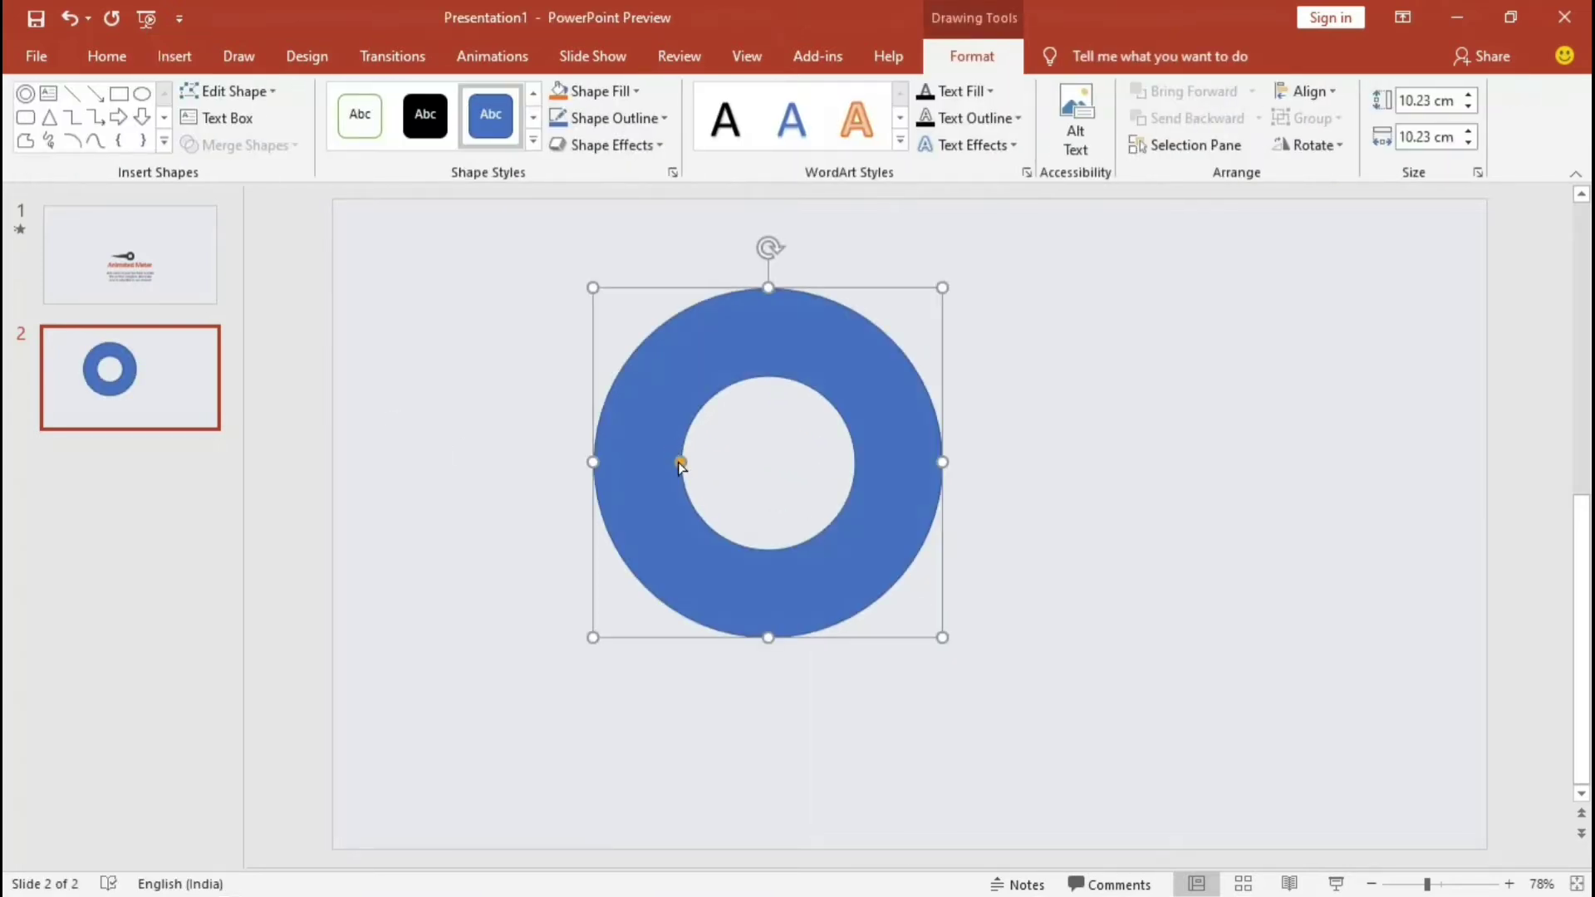
drag(683, 462, 622, 453)
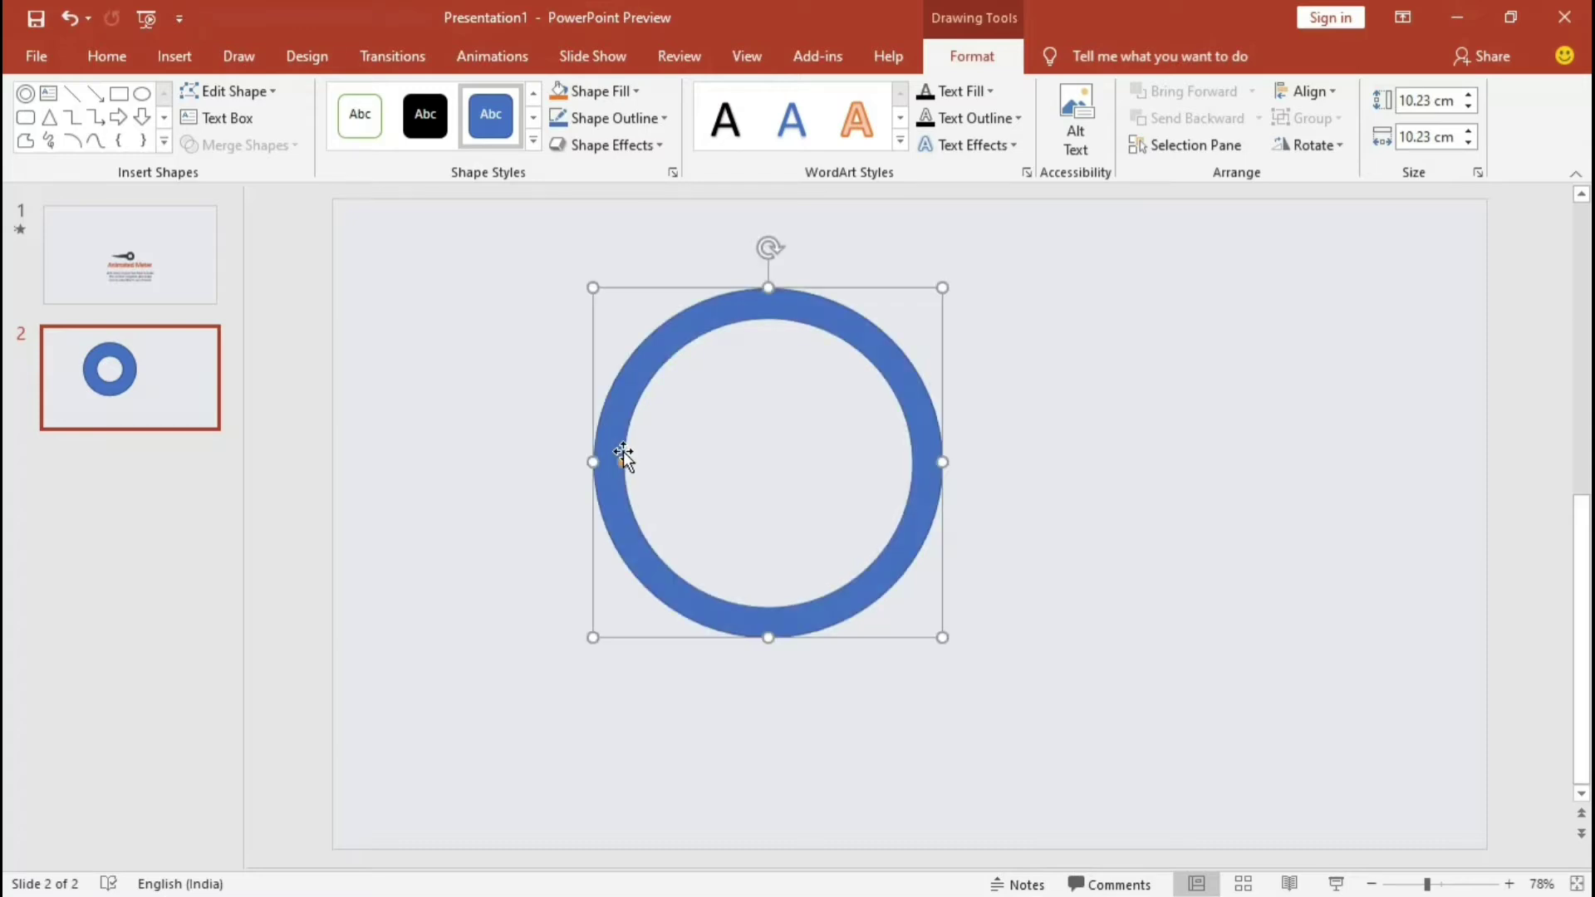
- Remove the ring's outline and fill
click(614, 118)
click(600, 374)
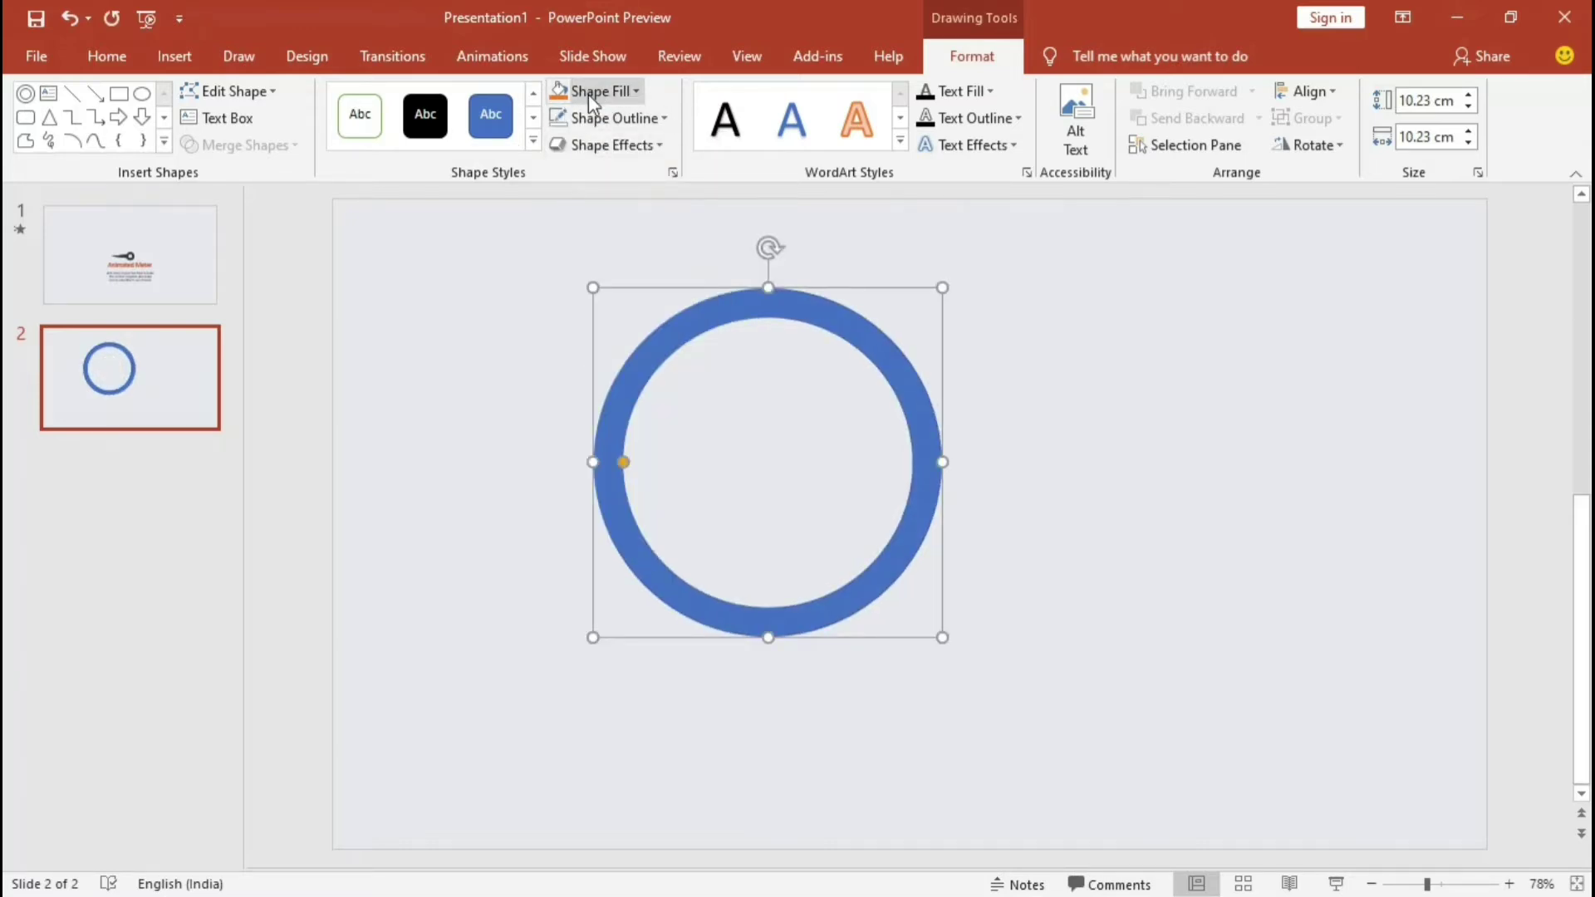
click(592, 92)
click(572, 343)
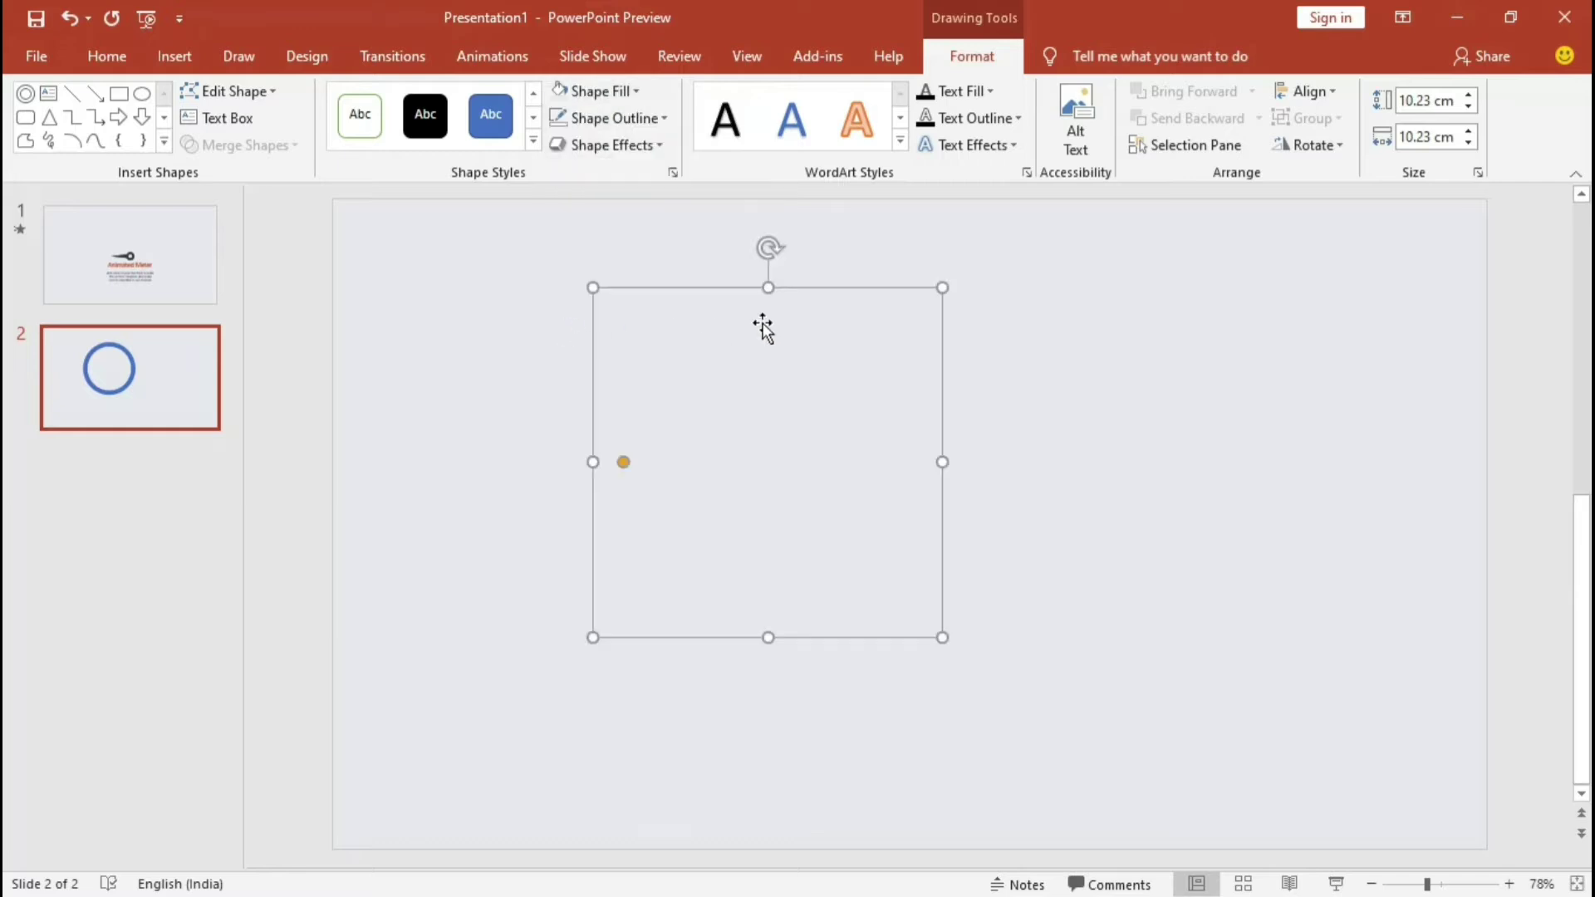
right_click(875, 323)
- Give the ring an outer shadow (71% transparency, 7 pt blur, 4 pt distance) and shift it left
click(962, 809)
click(1343, 291)
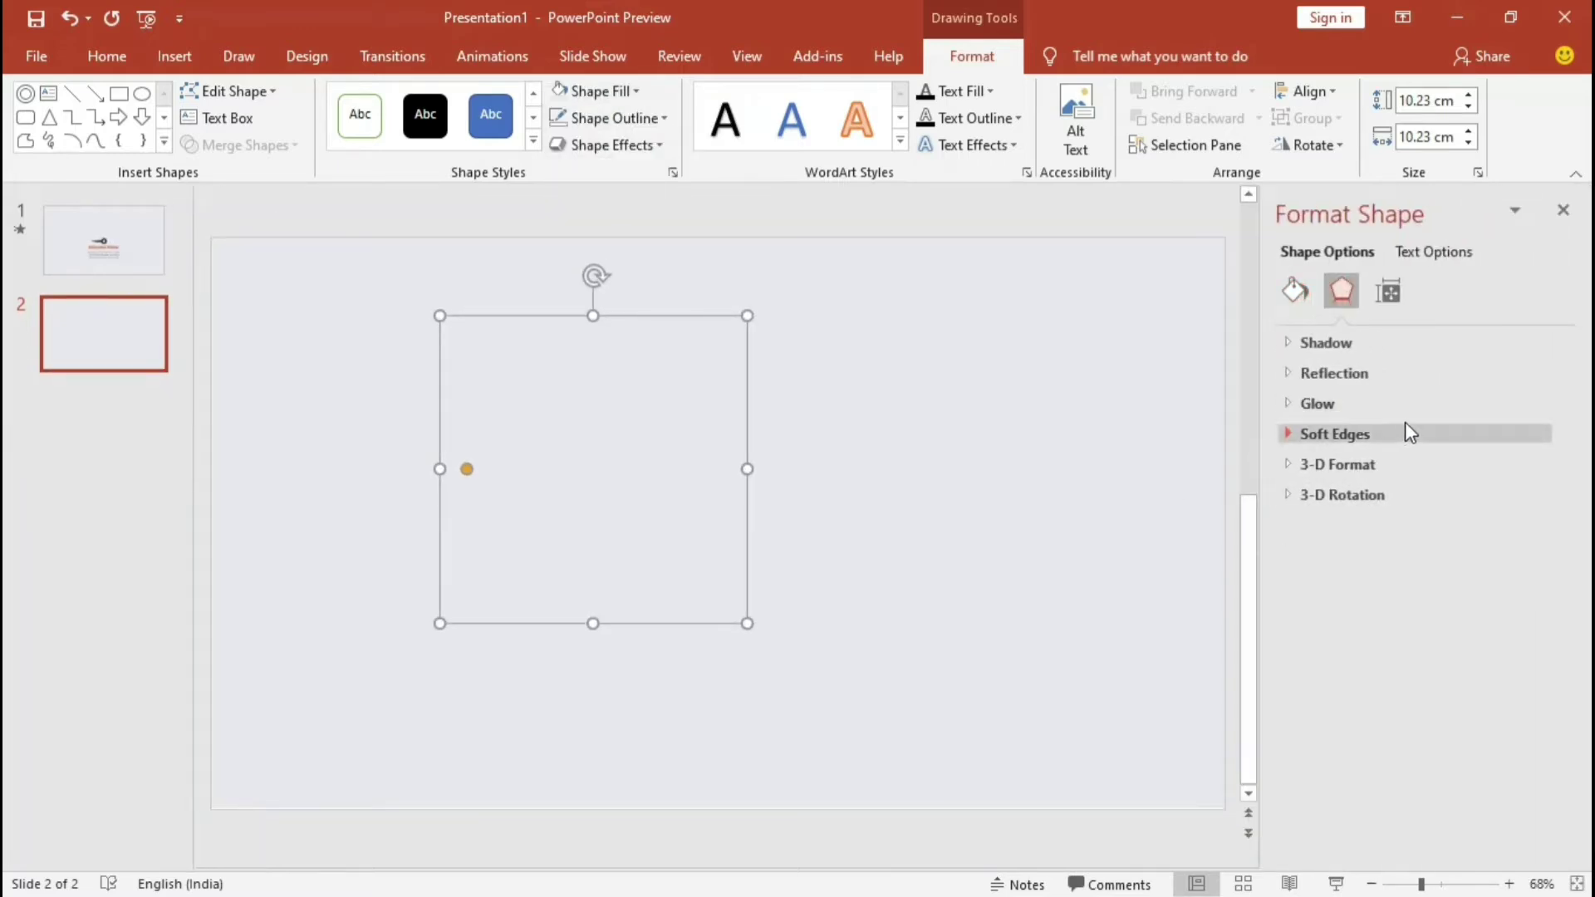
click(1384, 340)
click(1546, 370)
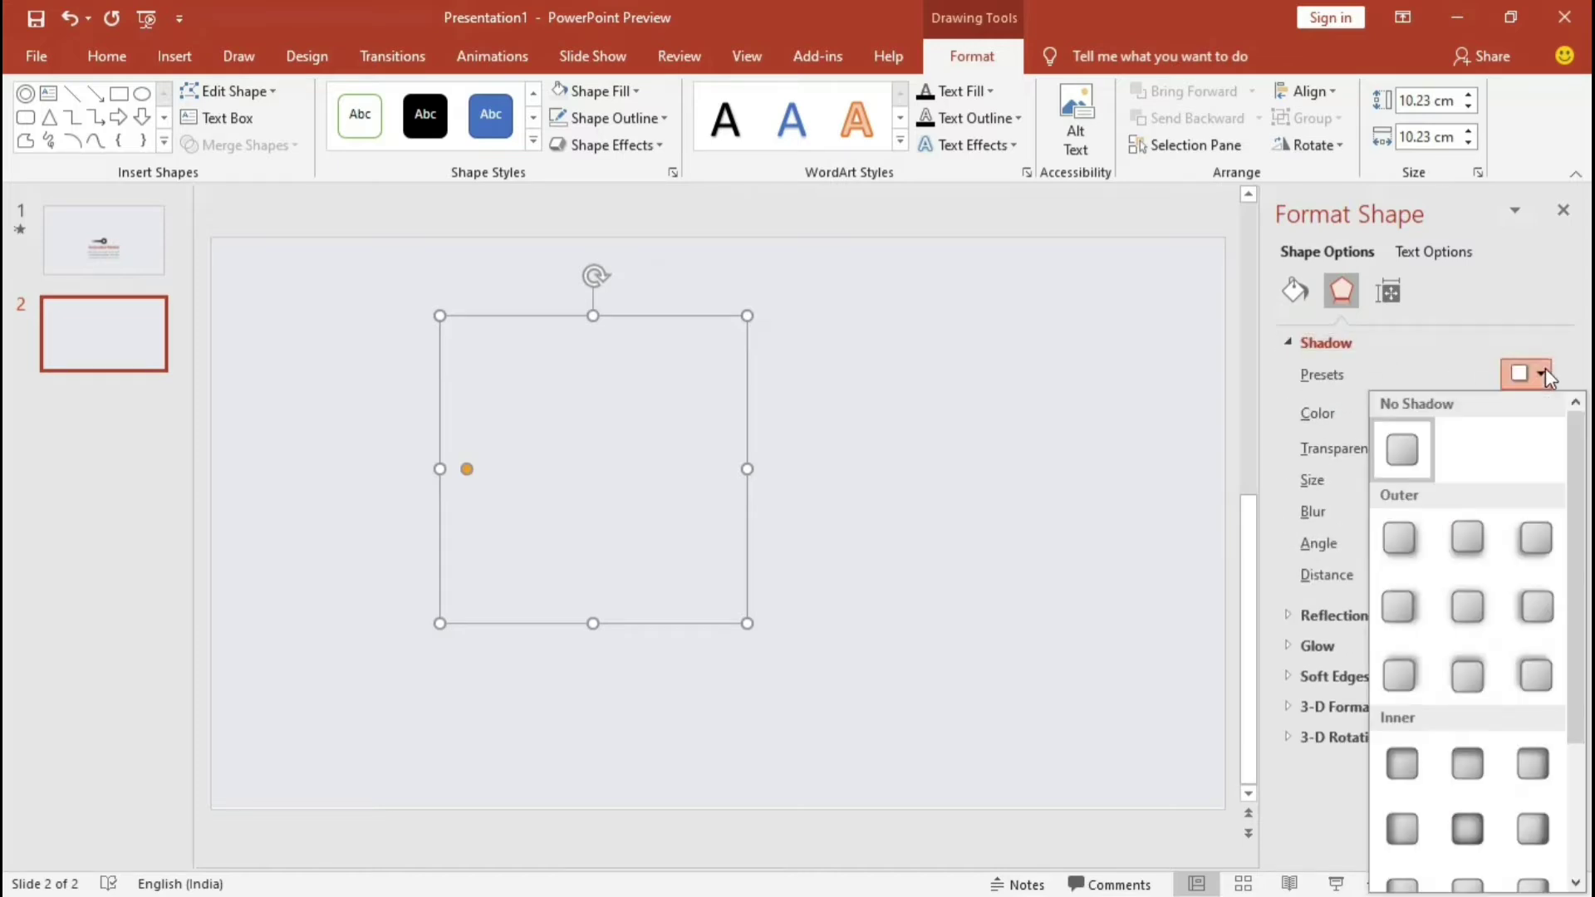
click(1405, 532)
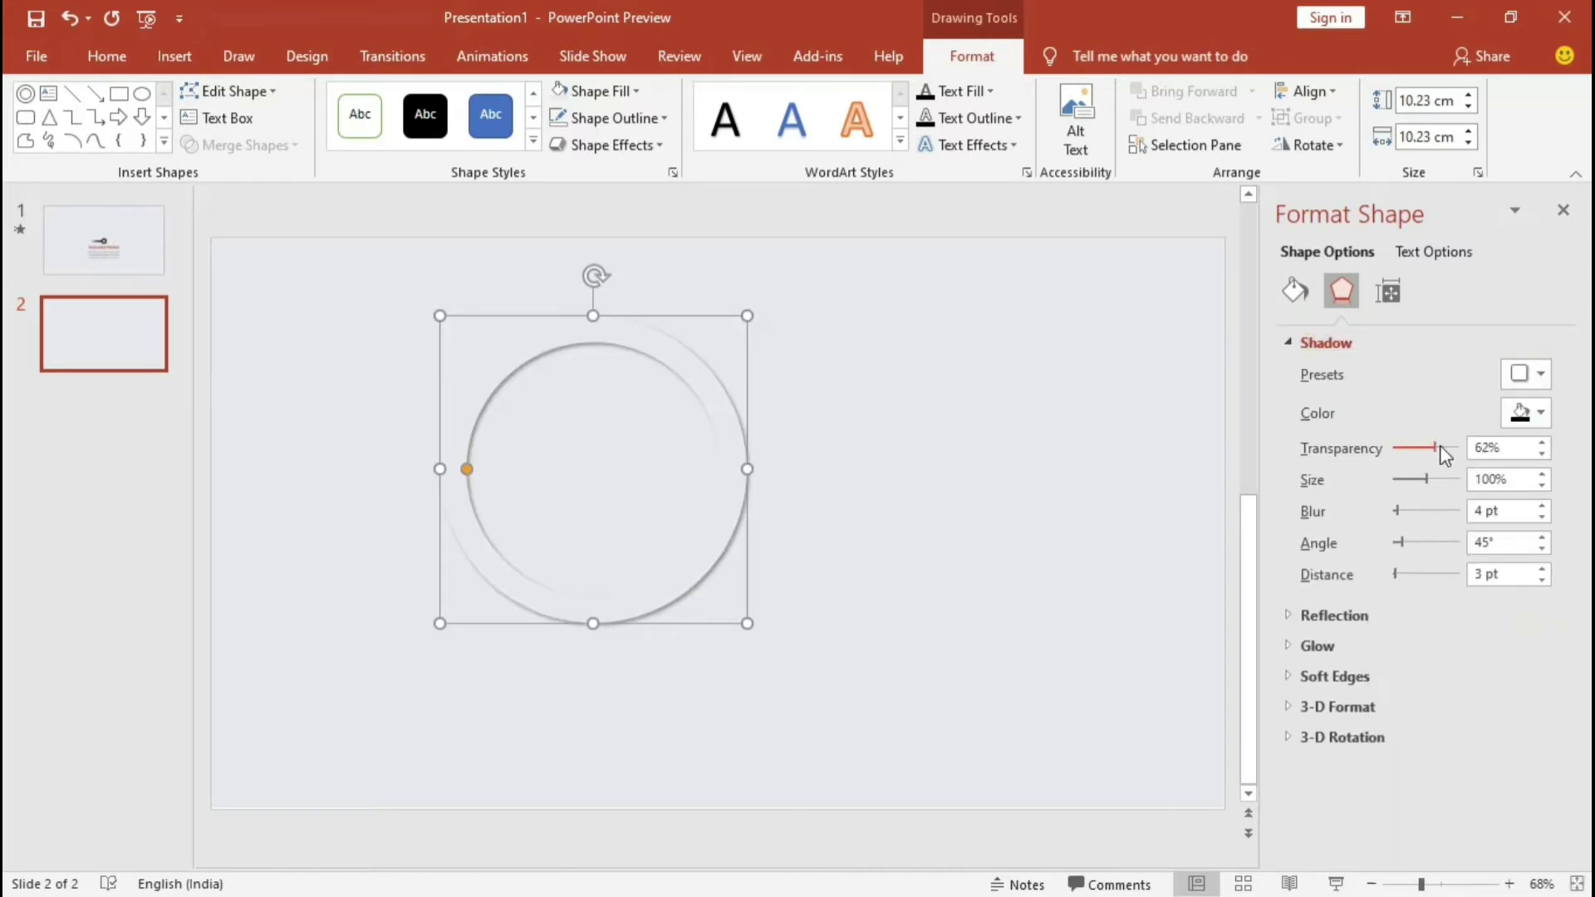
drag(1444, 445, 1444, 446)
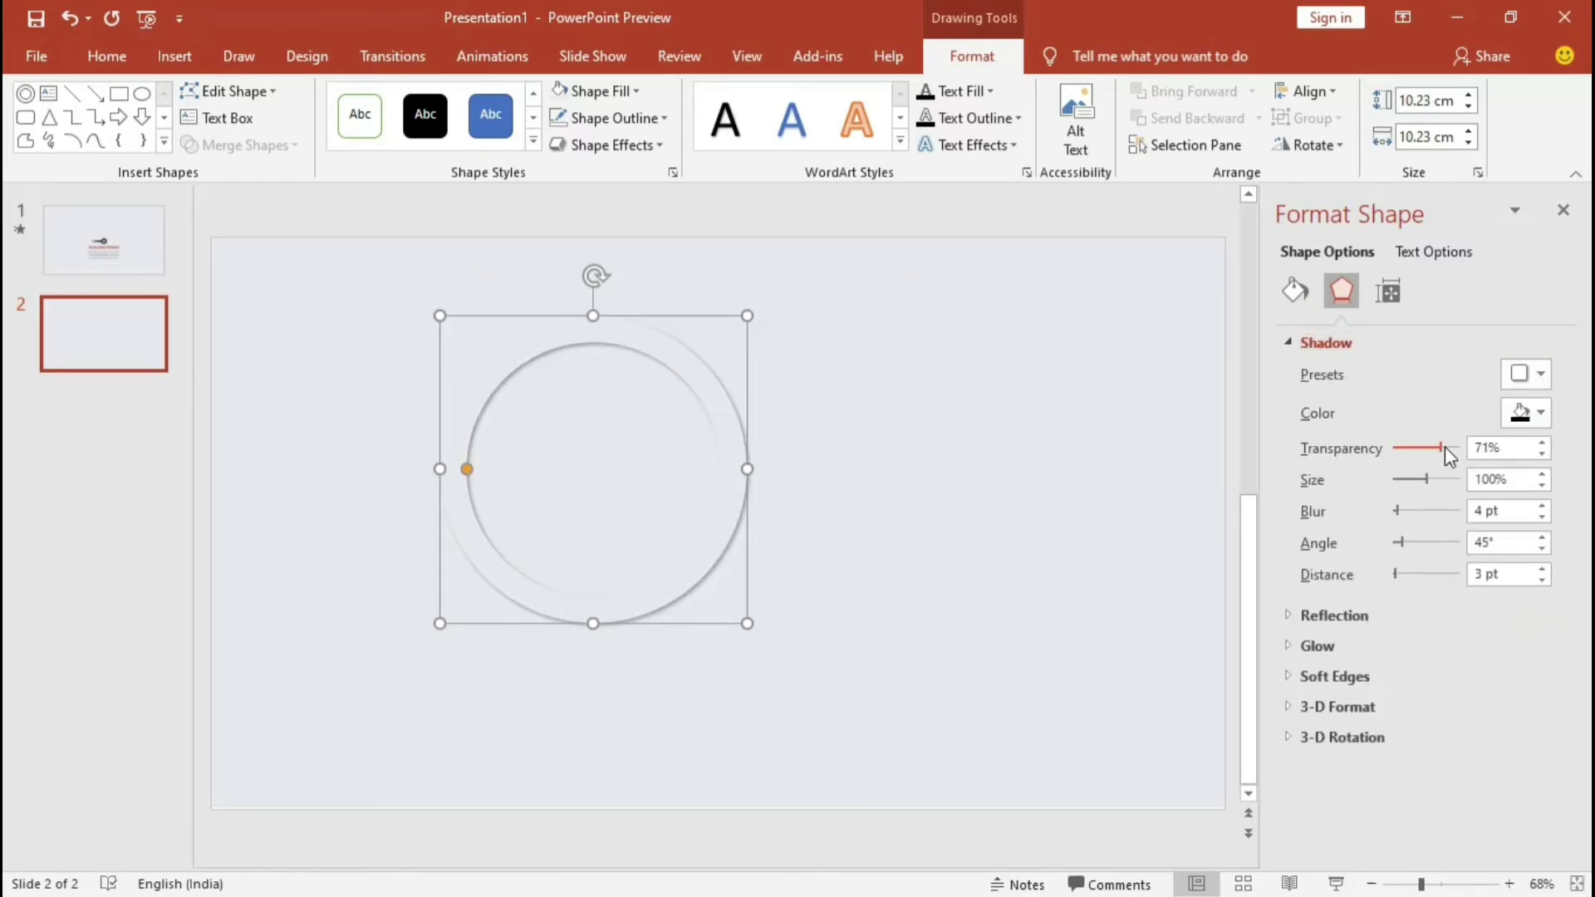
click(1542, 507)
click(1543, 506)
click(1542, 570)
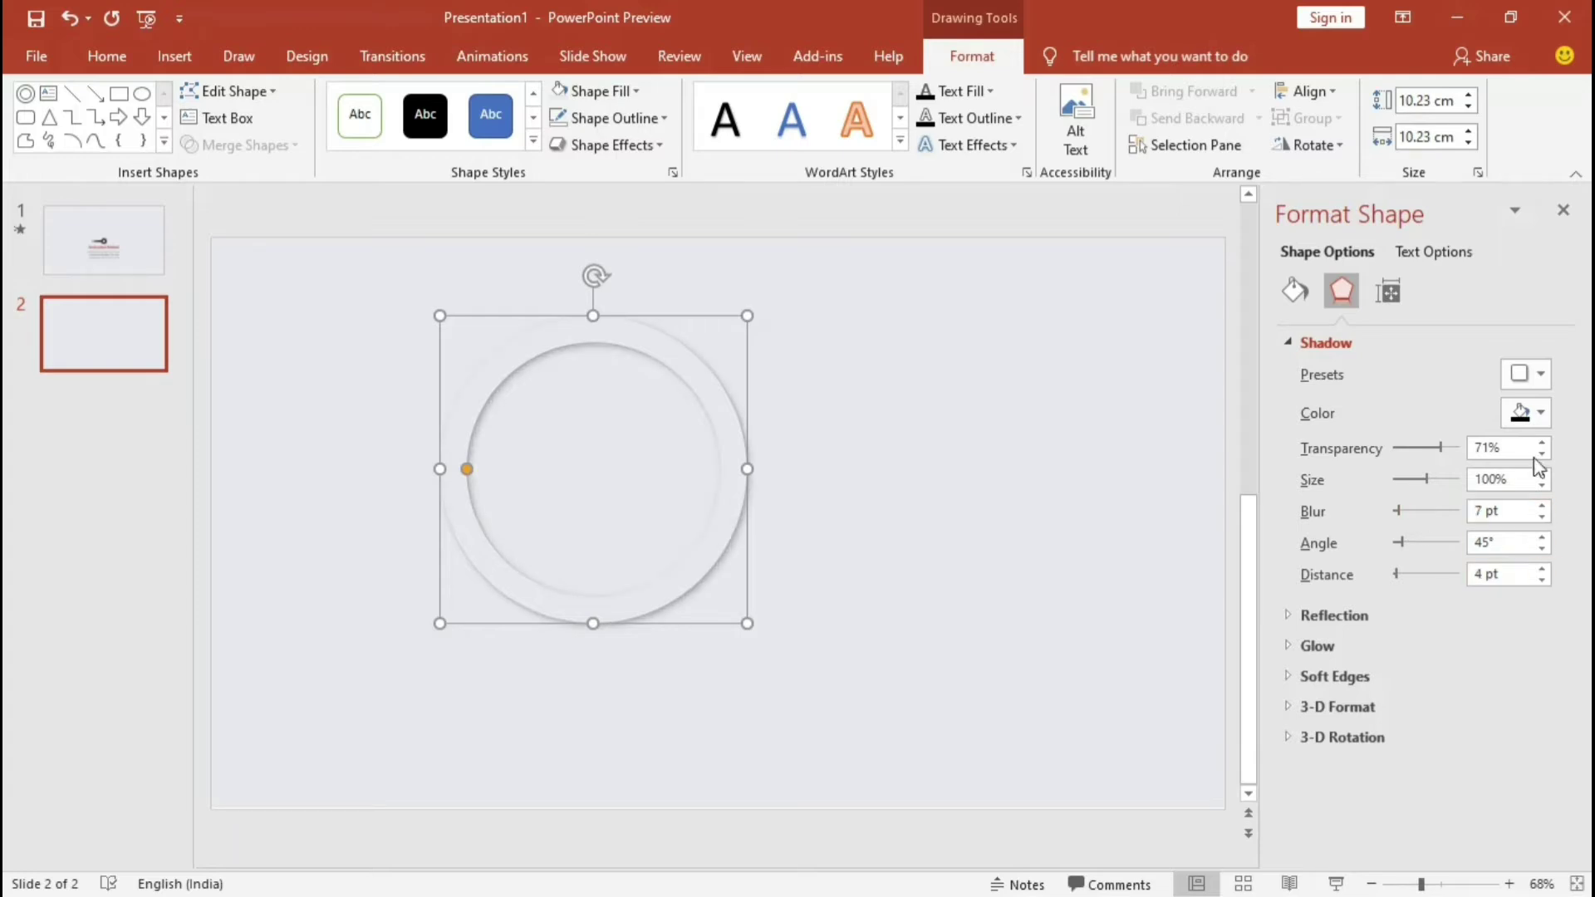
click(1562, 210)
click(1243, 424)
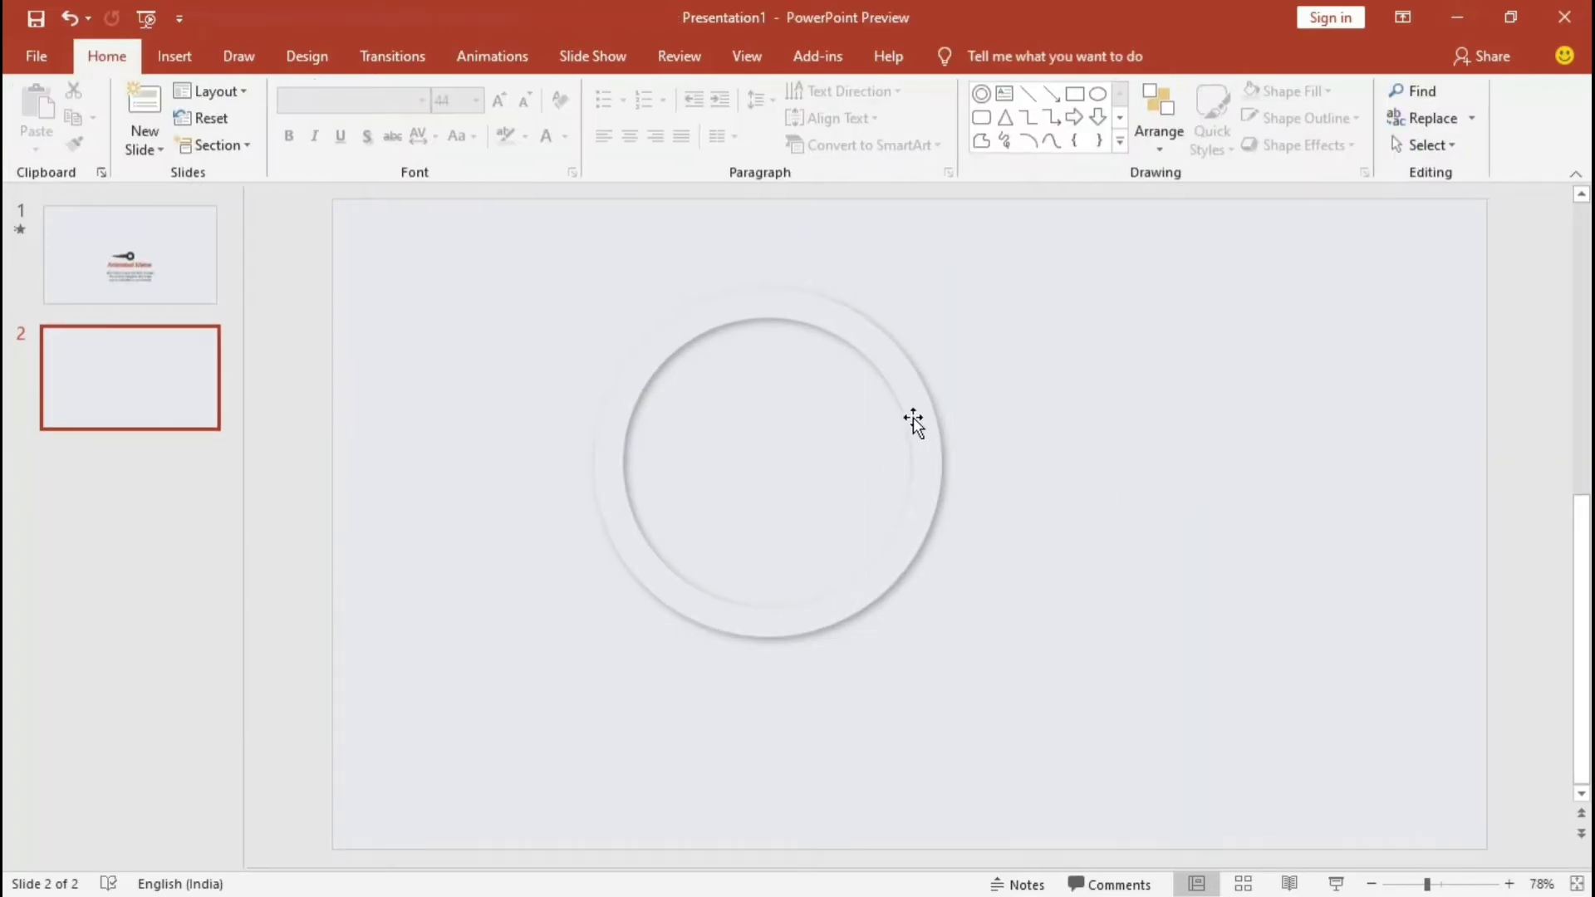
mouse_move(914, 422)
mouse_down()
mouse_move(887, 483)
mouse_move(835, 499)
mouse_up()
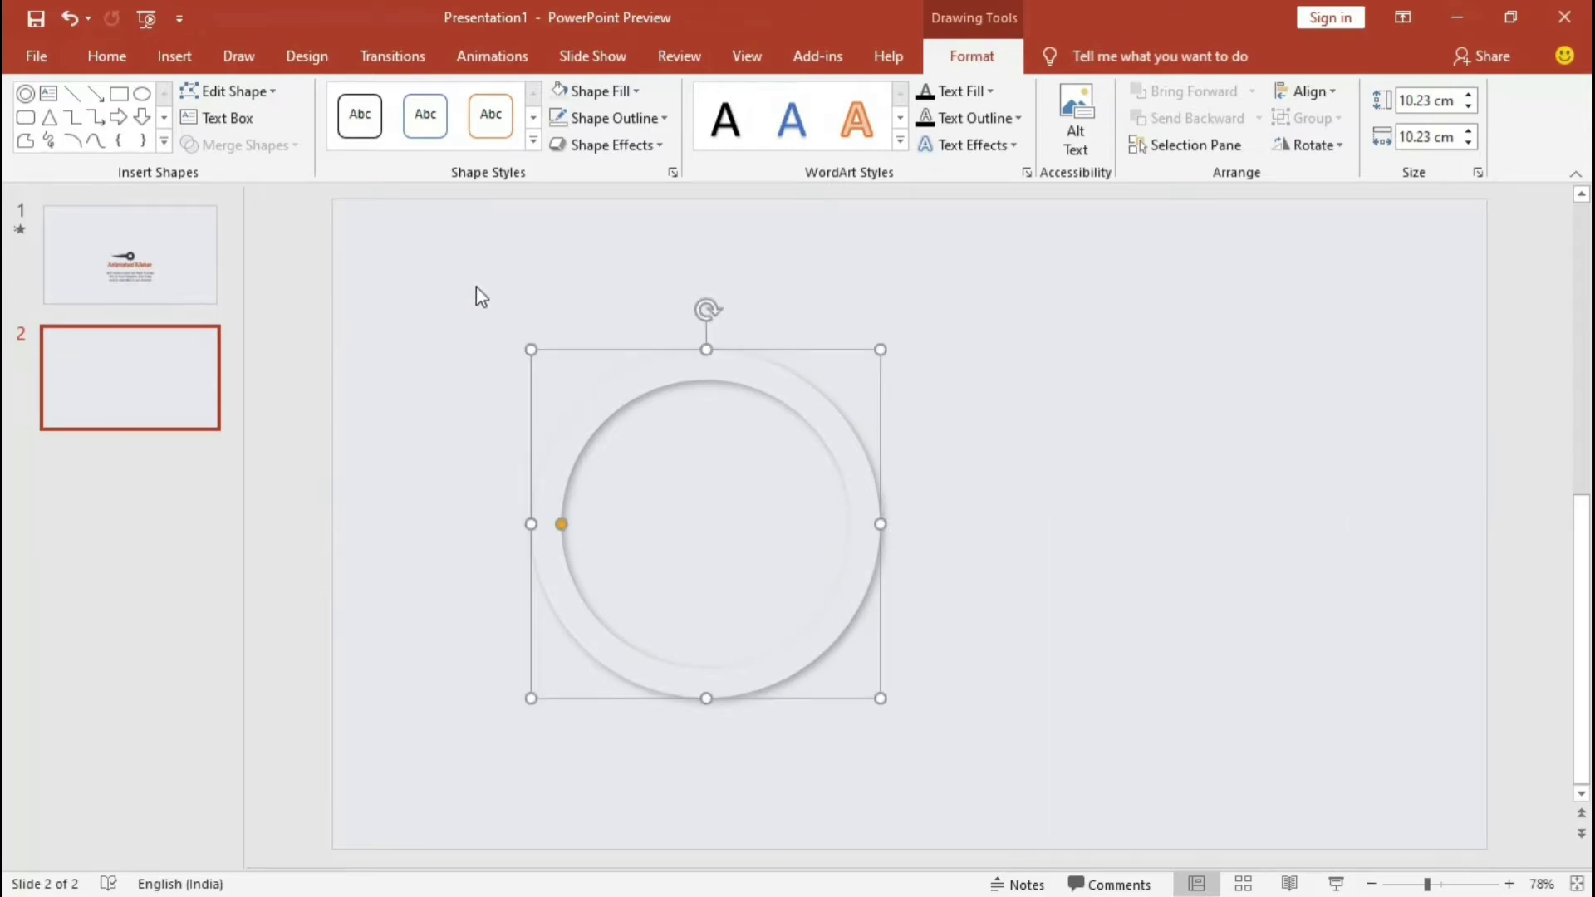
- Draw a tall thin rectangle bar centred vertically through the ring
click(154, 55)
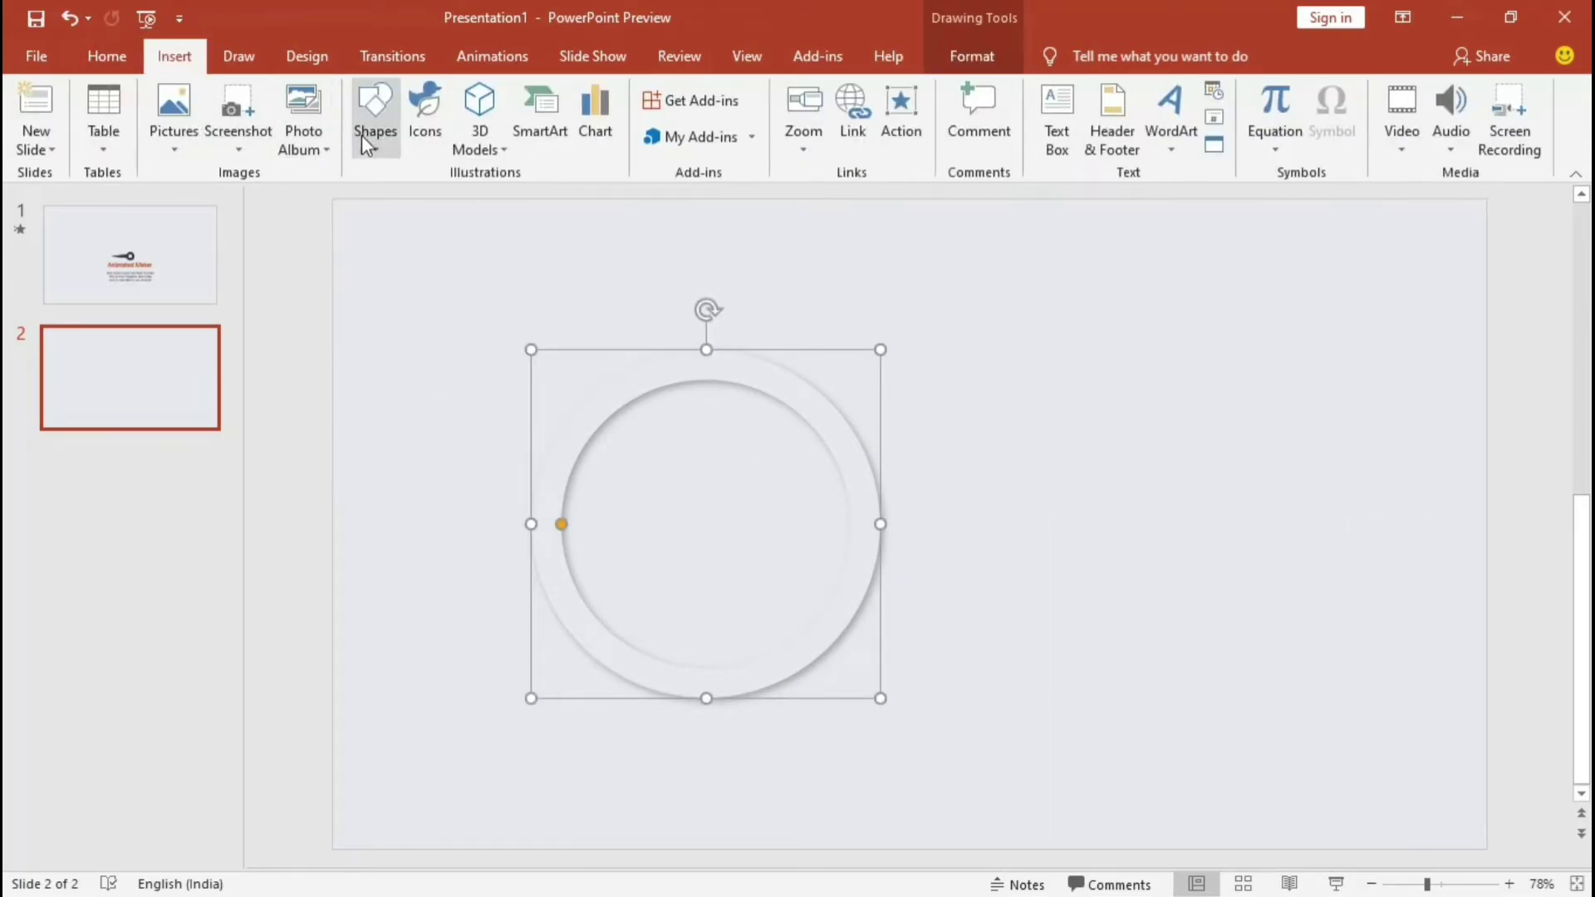
click(370, 128)
click(447, 199)
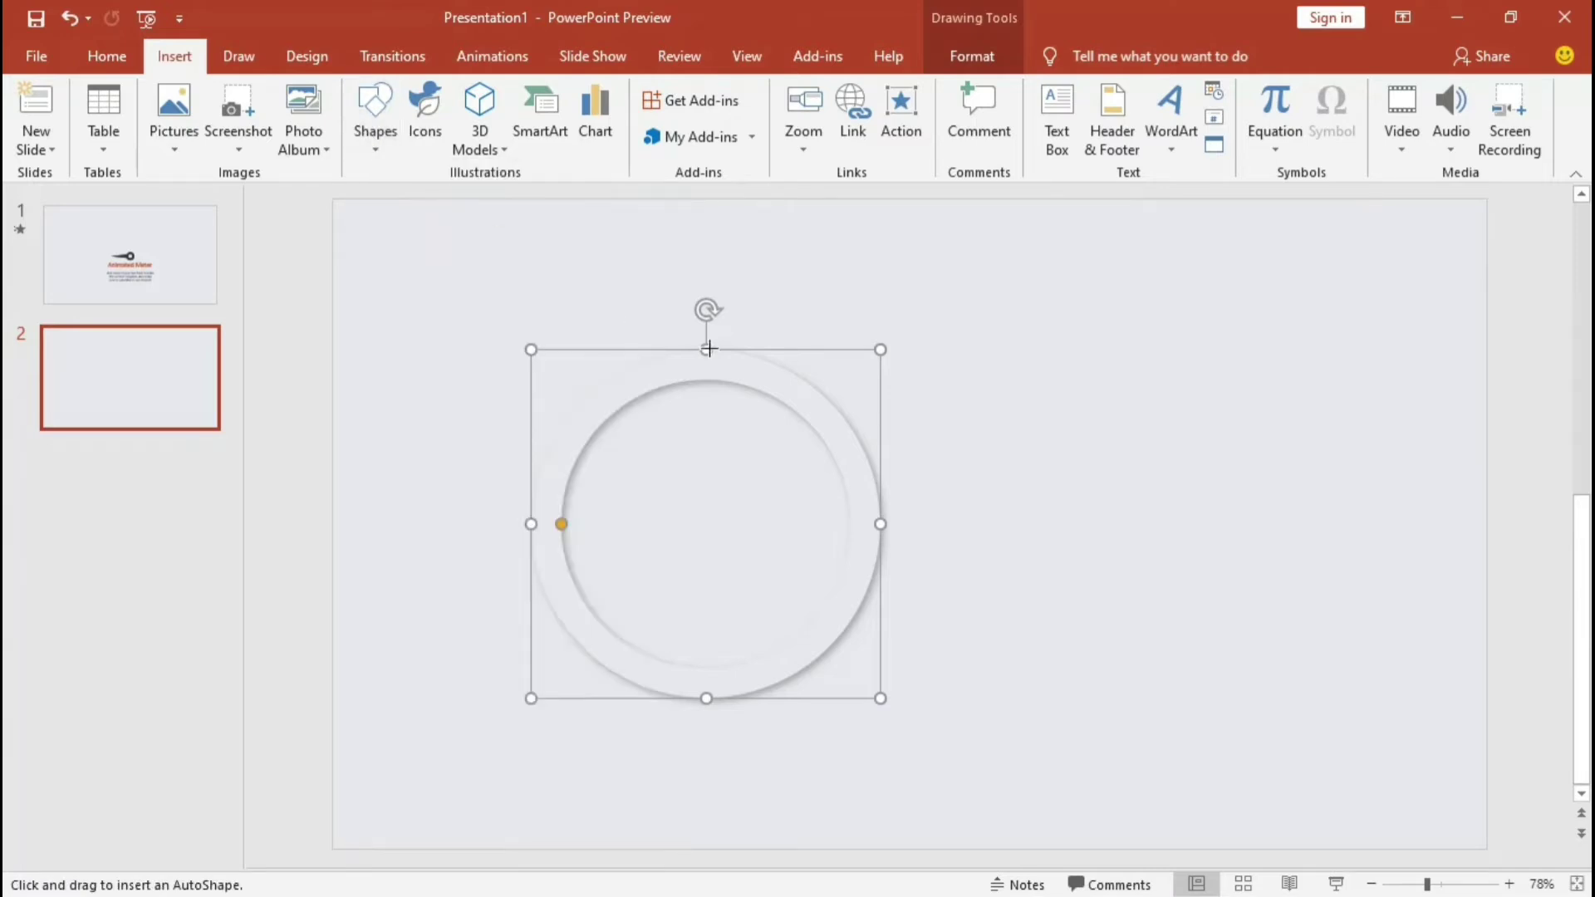
drag(736, 310, 720, 742)
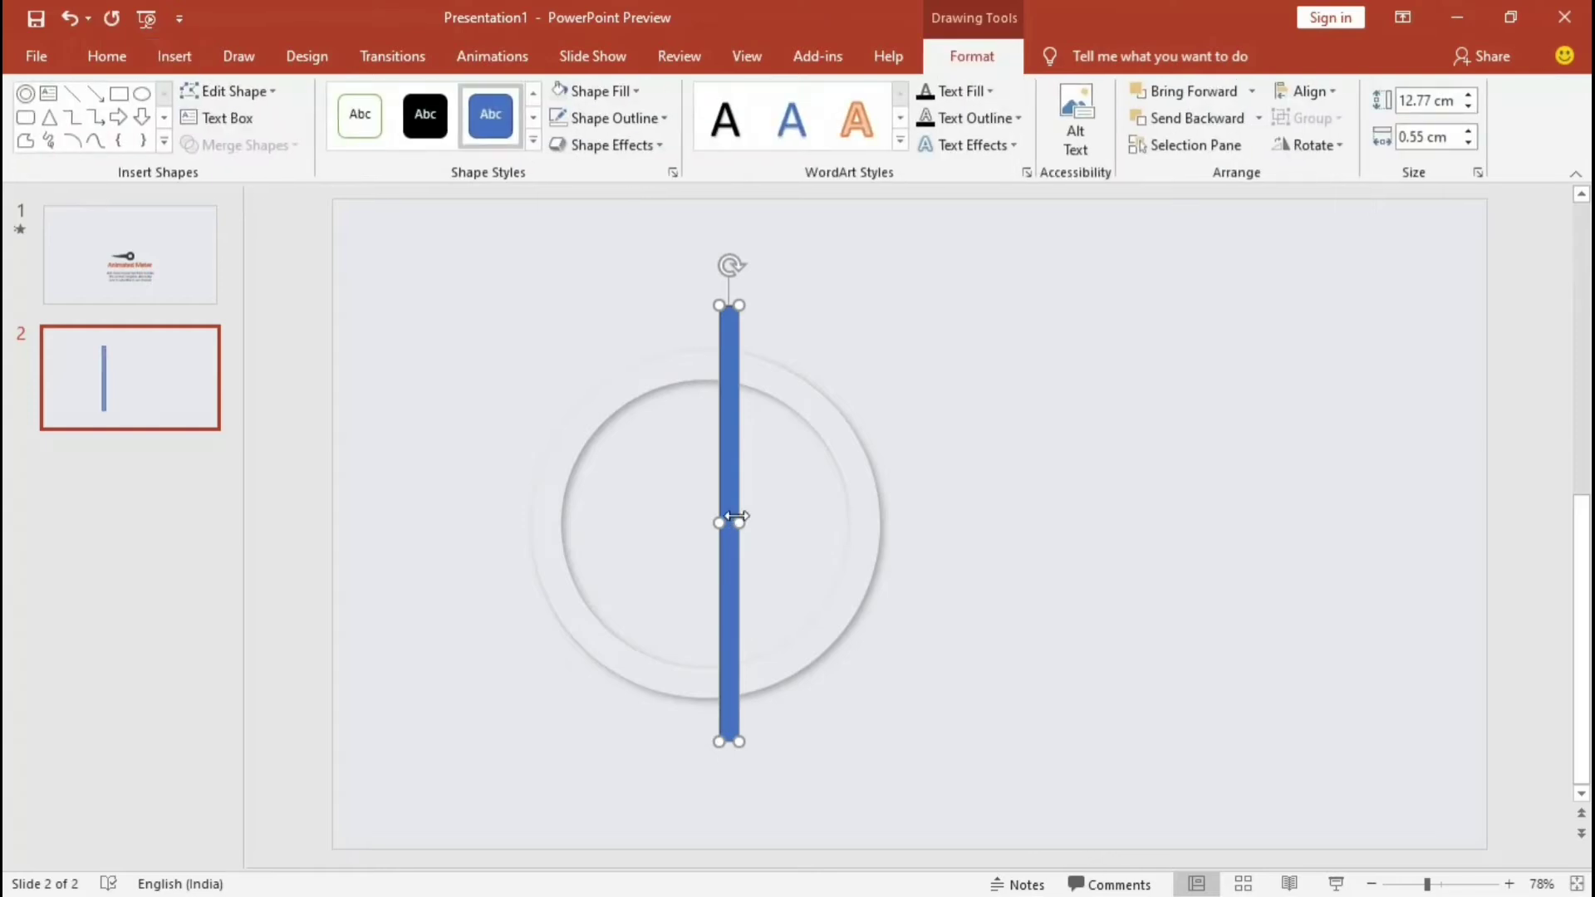
drag(728, 492, 706, 486)
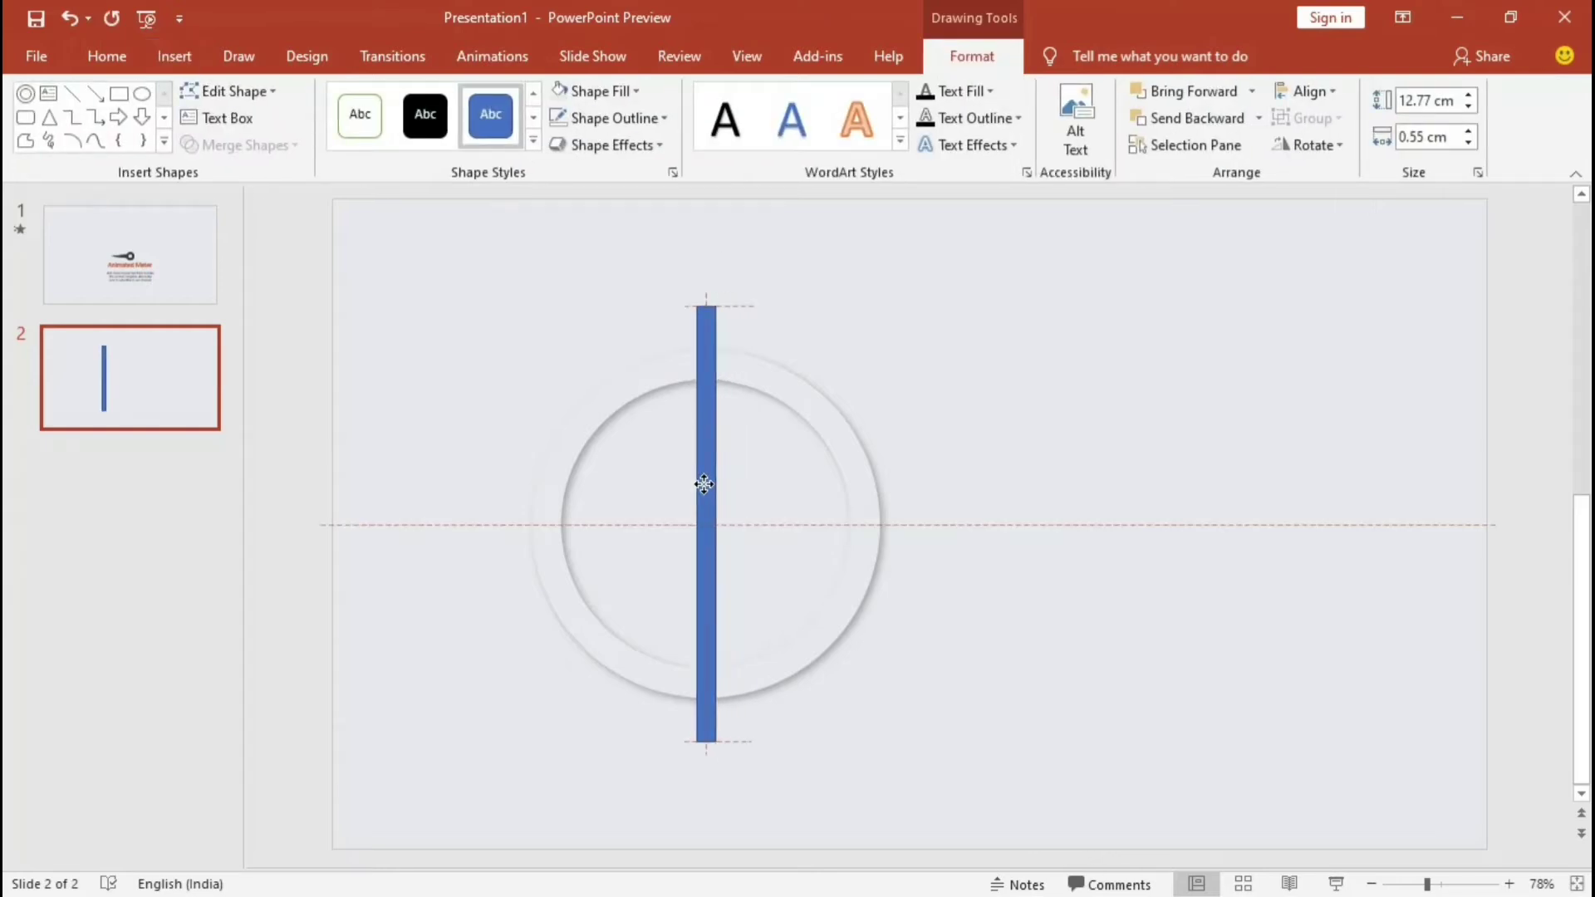
- Remove the bar's outline and fill it with the recent pale grey
click(635, 118)
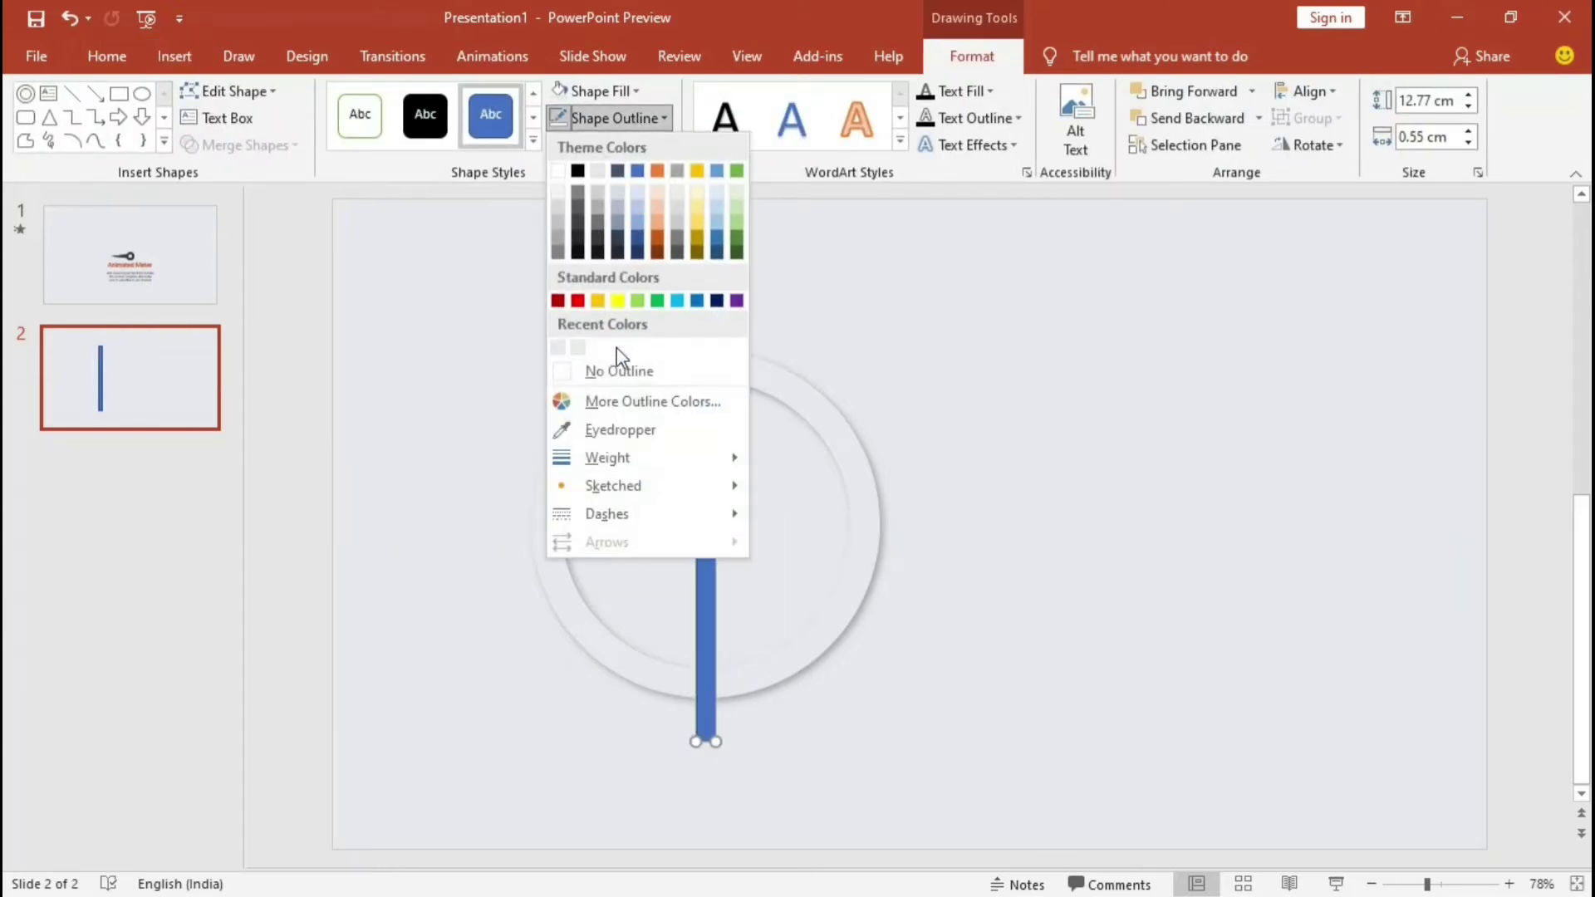
click(615, 371)
click(610, 92)
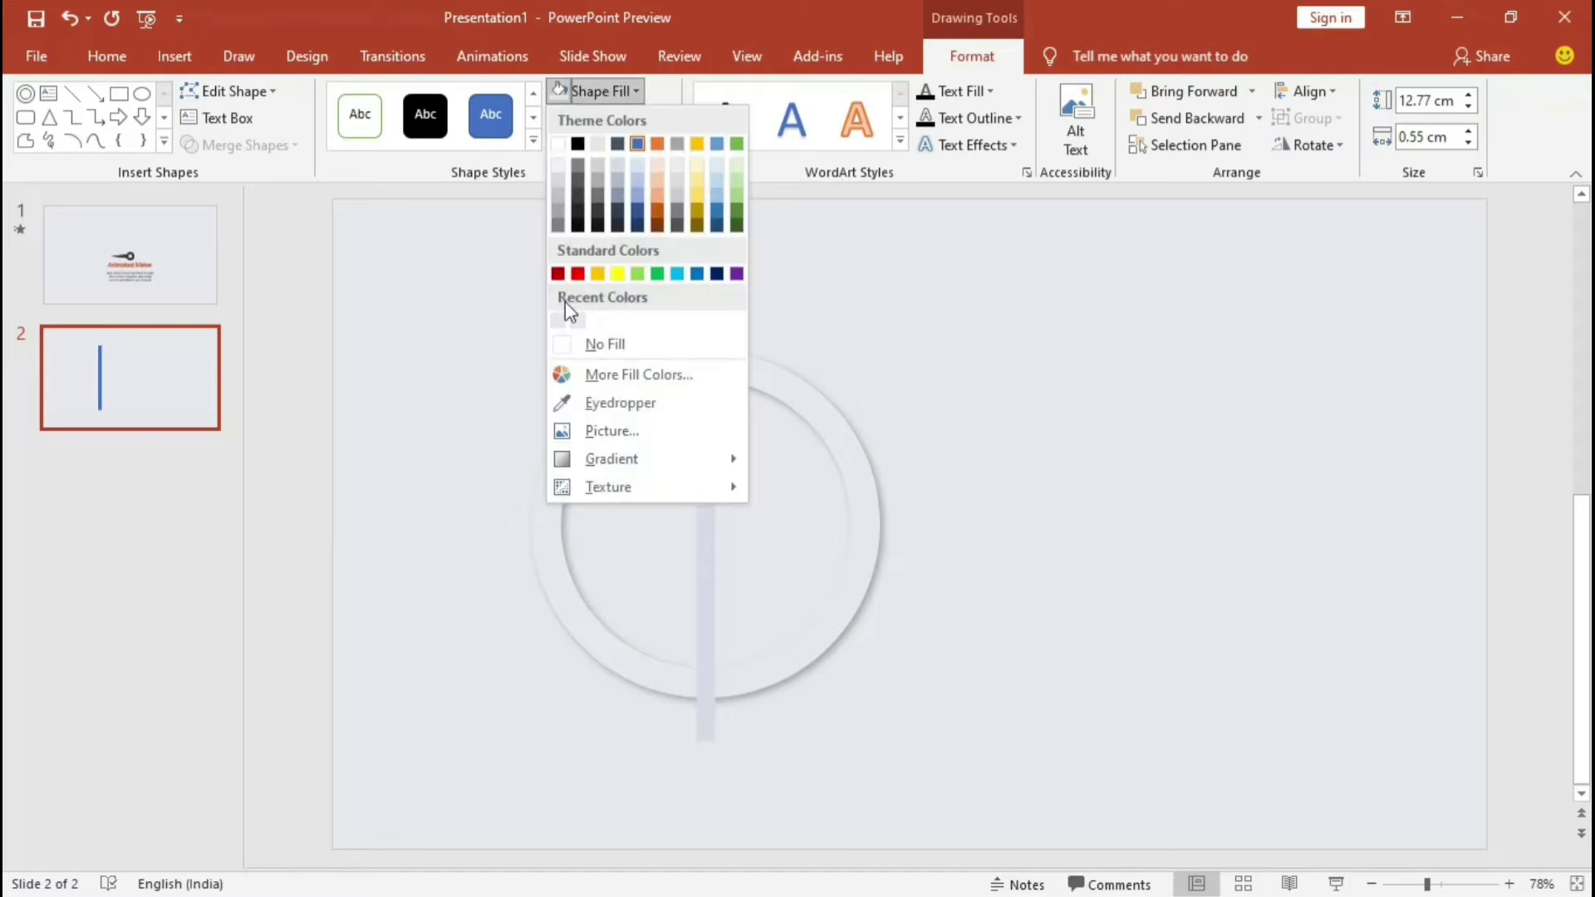
click(563, 325)
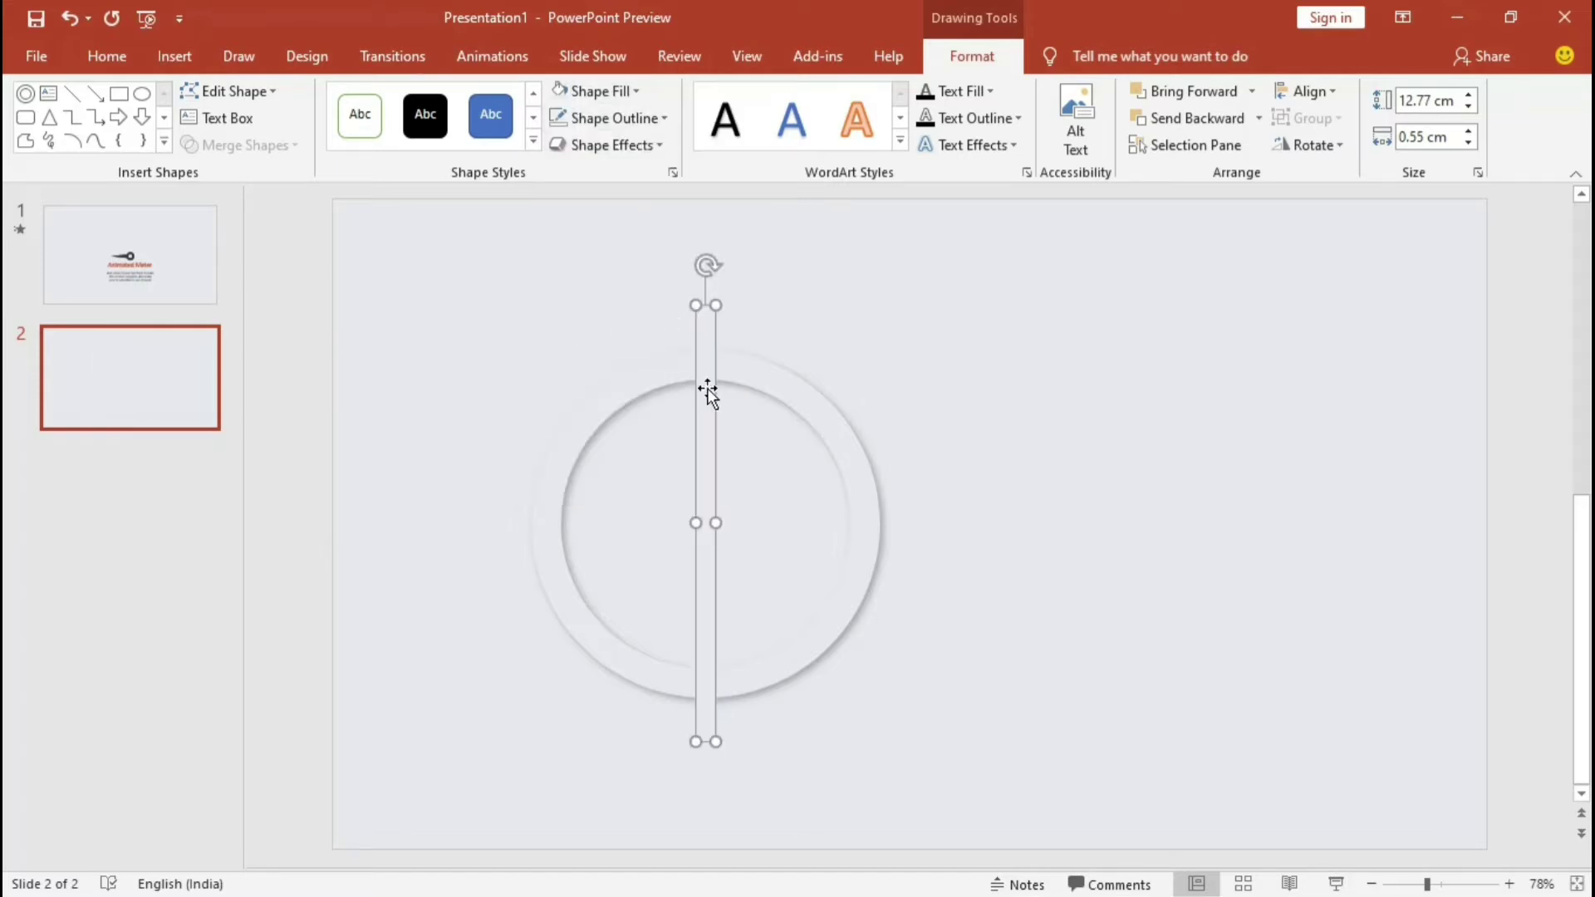
right_click(709, 391)
- Add an outer shadow to the bar with 72% transparency, 6 pt blur and 4 pt distance
click(803, 843)
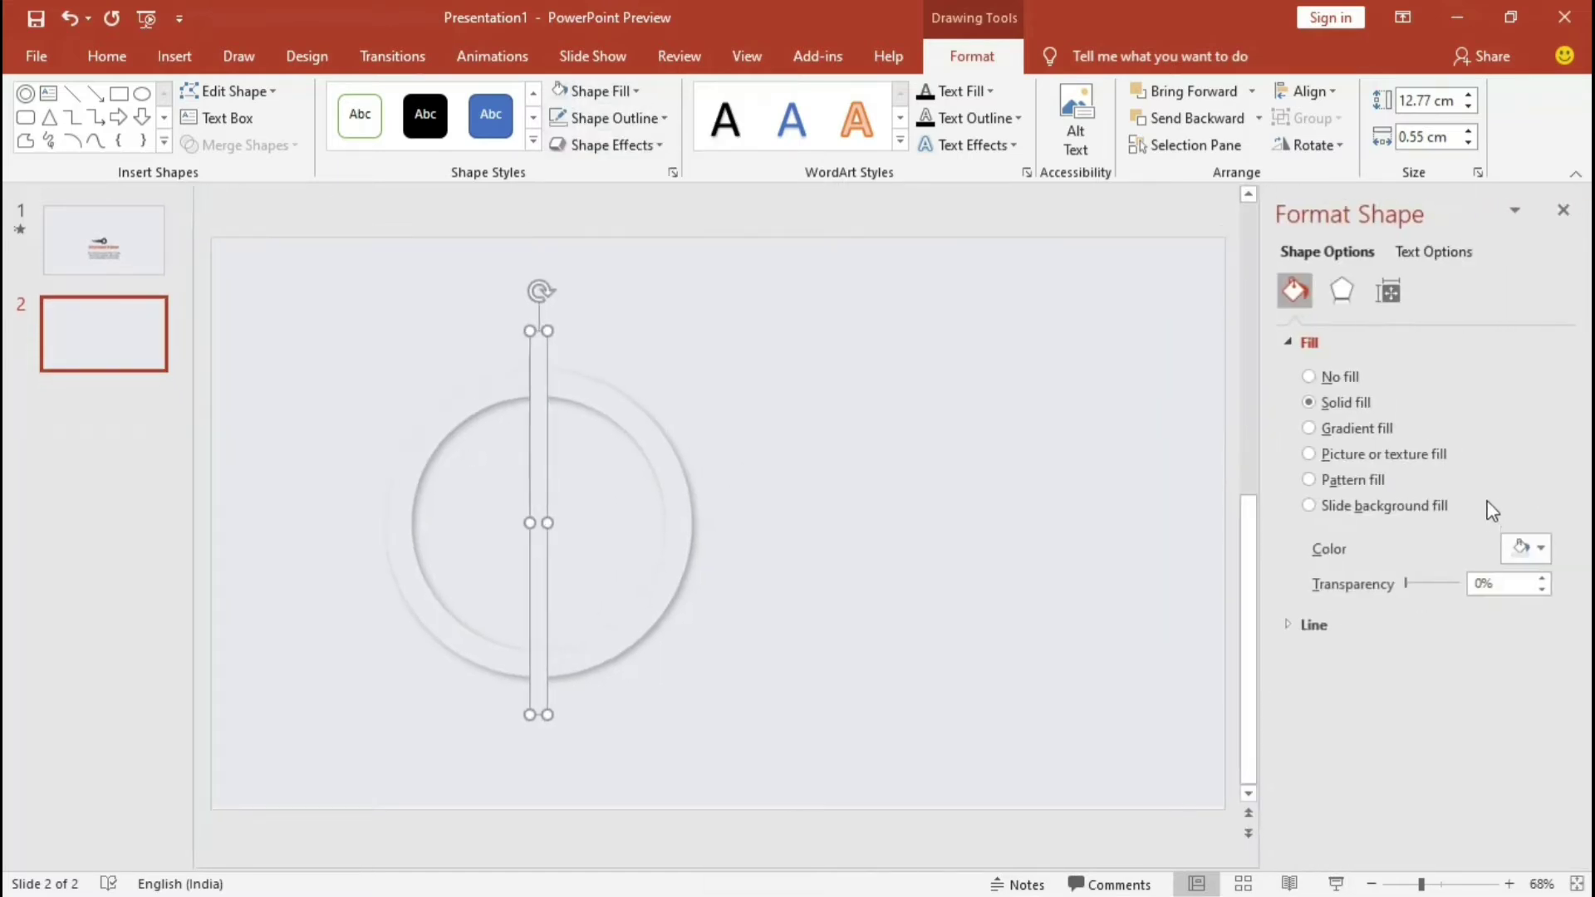
click(1342, 291)
click(1541, 374)
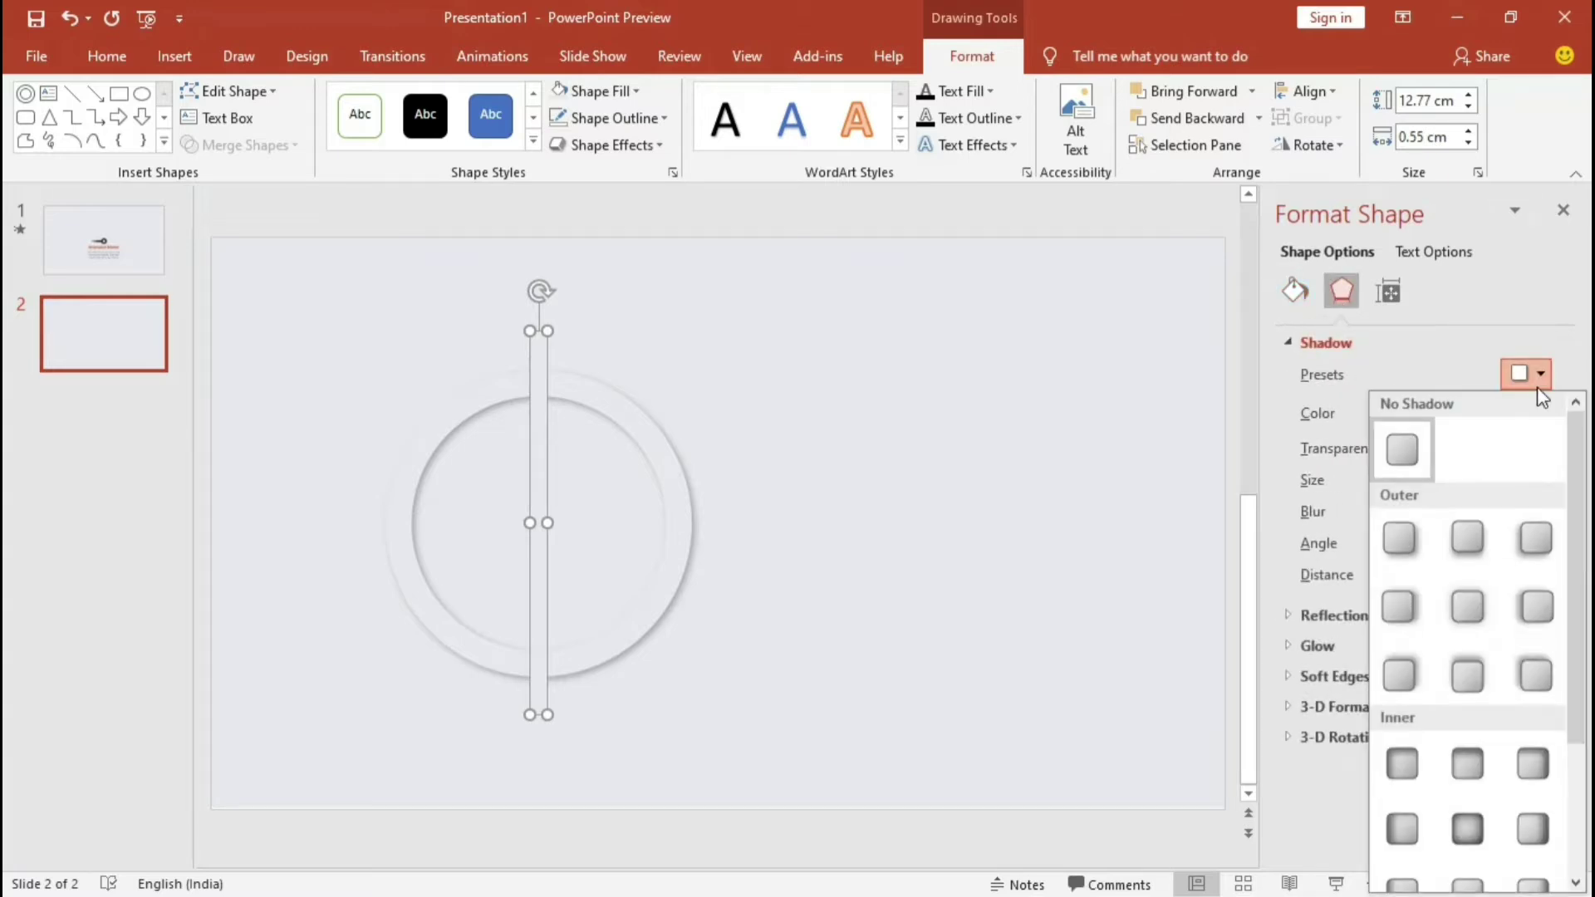
click(1399, 540)
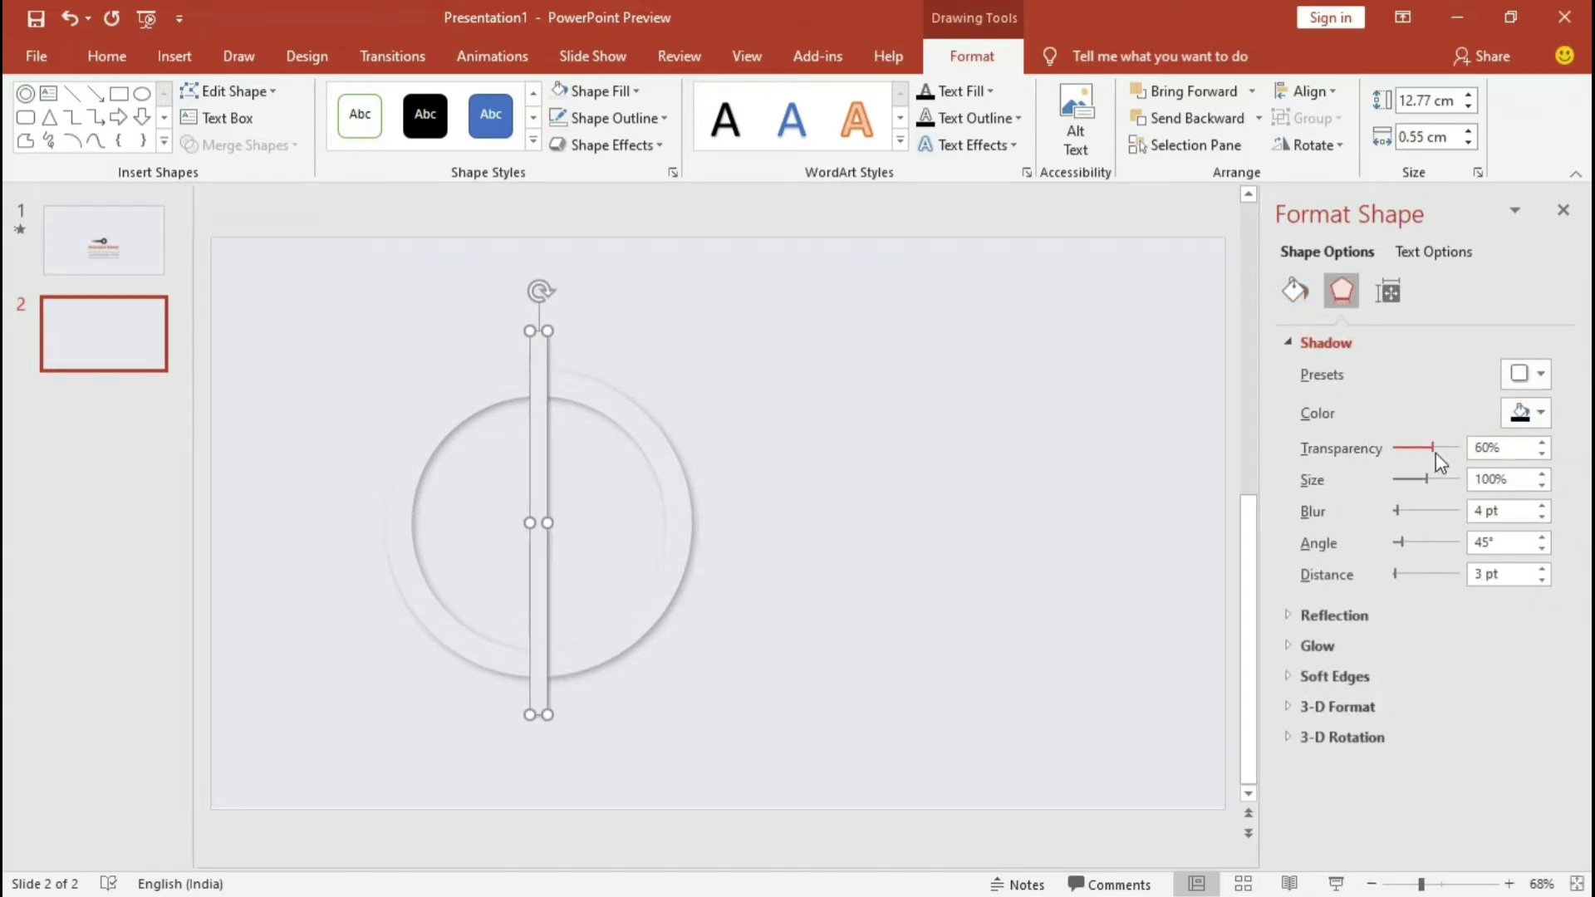
drag(1440, 449, 1445, 452)
click(1543, 506)
click(1543, 506)
click(1564, 210)
click(1178, 380)
click(706, 383)
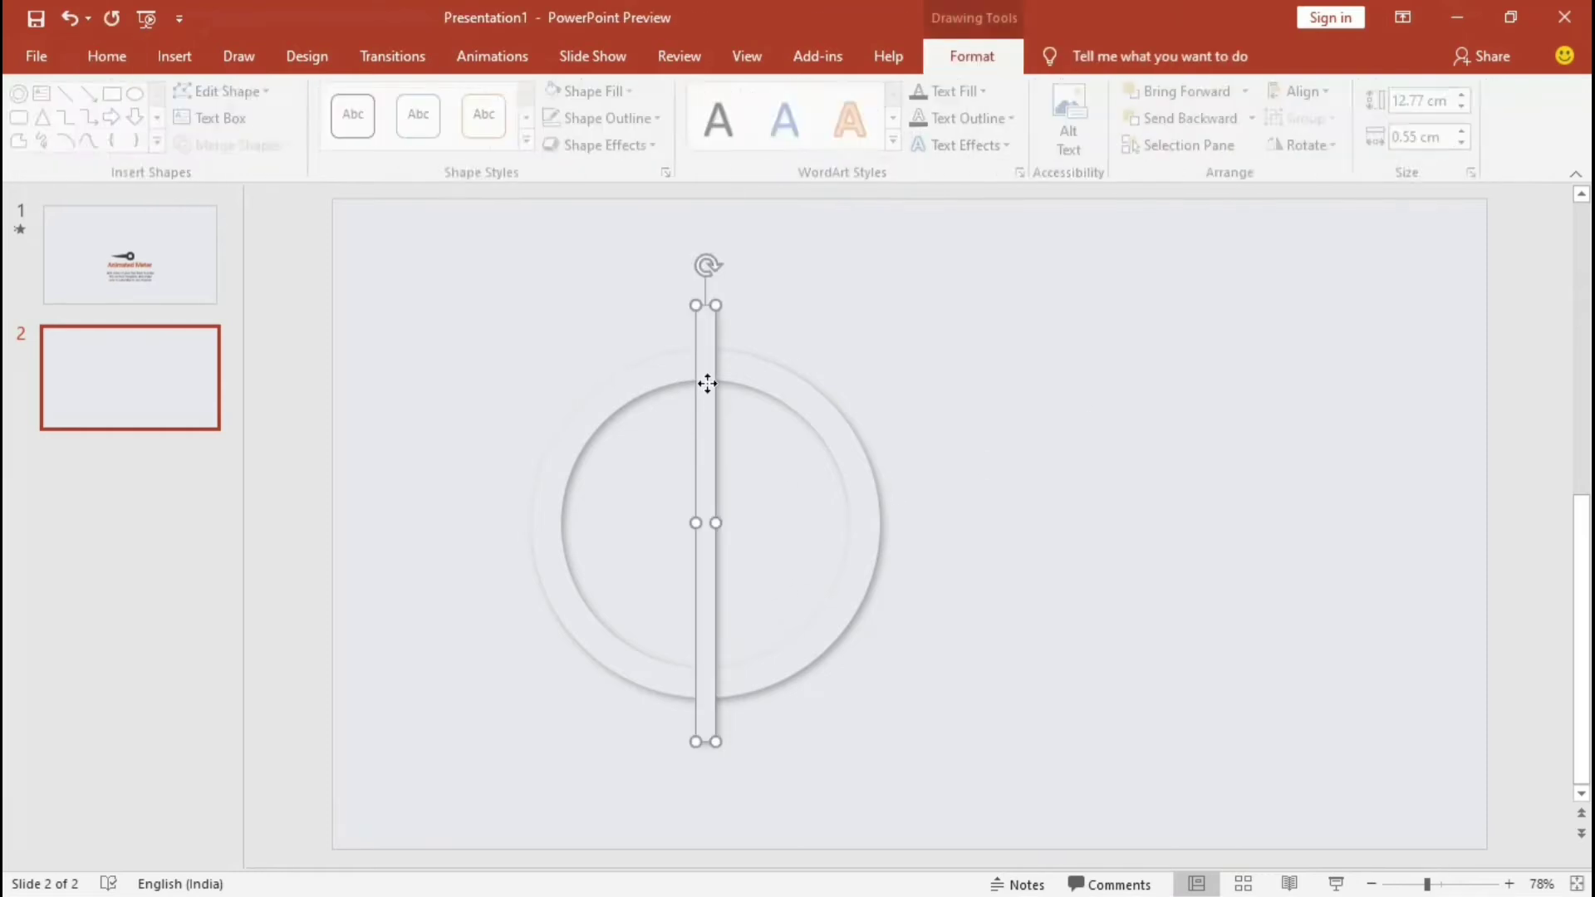
- Duplicate the bar and rotate the copies to horizontal and diagonal angles around the centre
drag(718, 448, 707, 431)
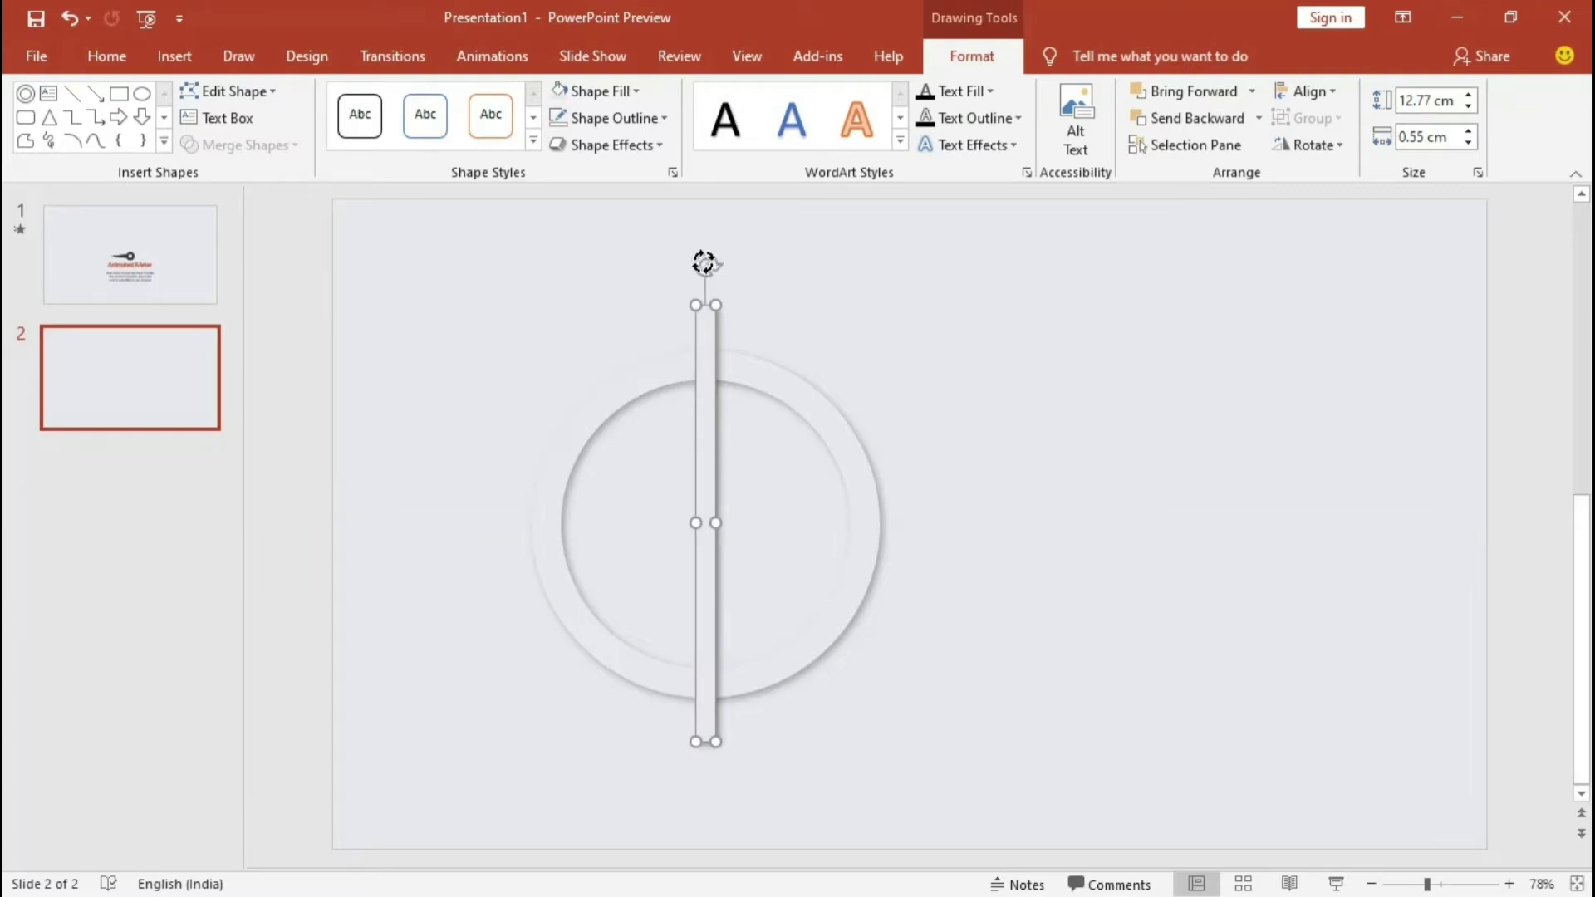
mouse_move(704, 264)
mouse_down()
mouse_move(590, 299)
mouse_move(640, 295)
mouse_move(571, 324)
mouse_move(478, 483)
mouse_up()
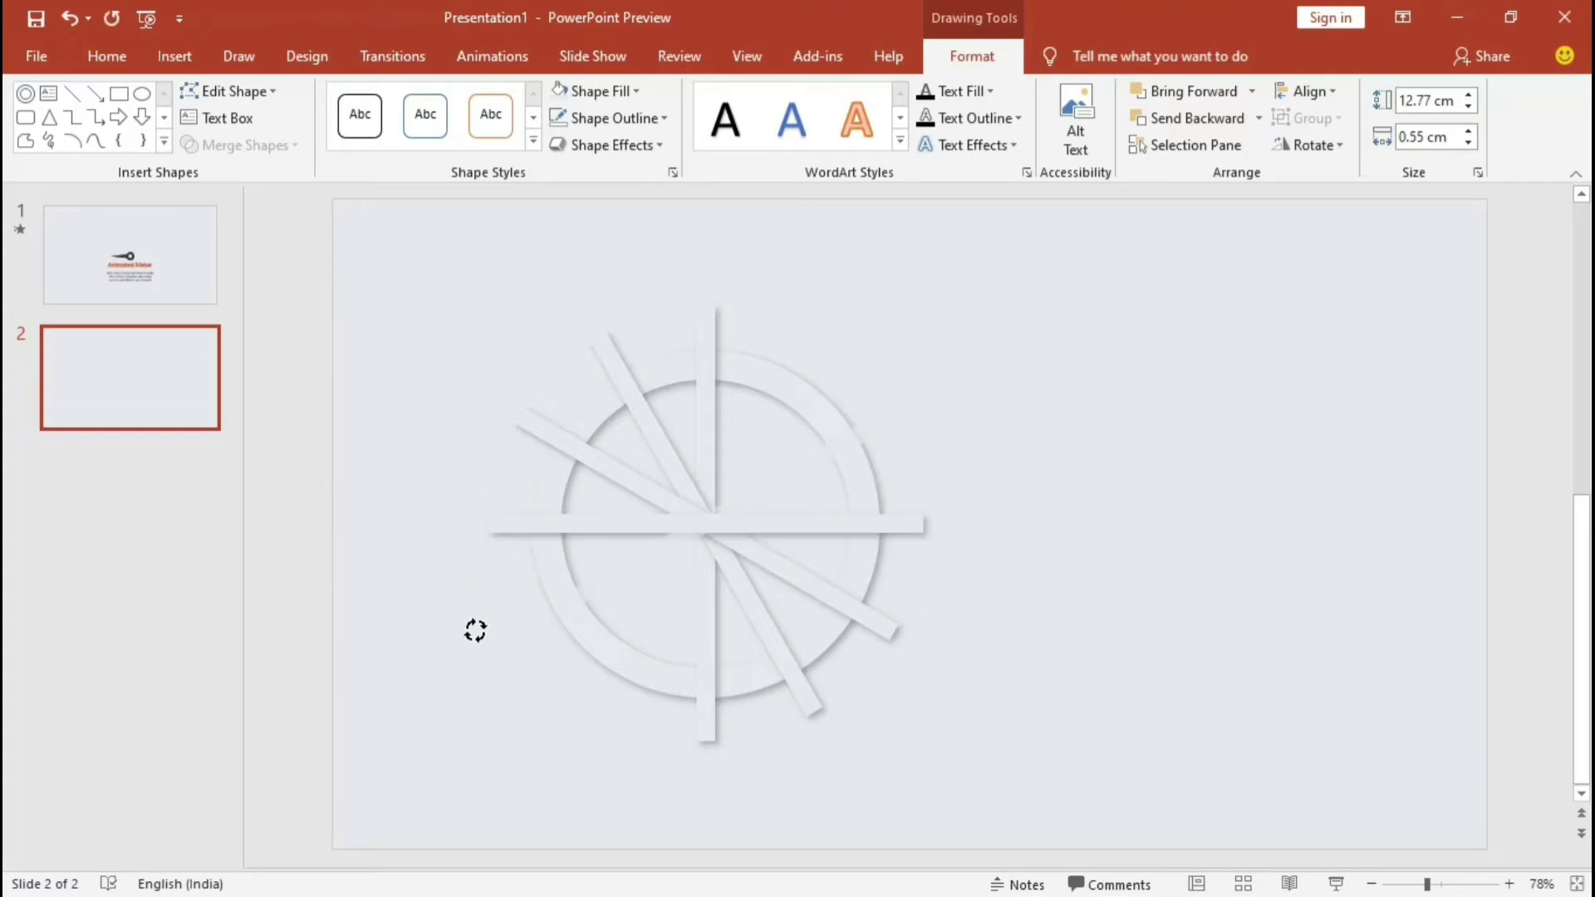
mouse_move(446, 519)
mouse_down()
mouse_move(477, 639)
mouse_move(580, 710)
mouse_up()
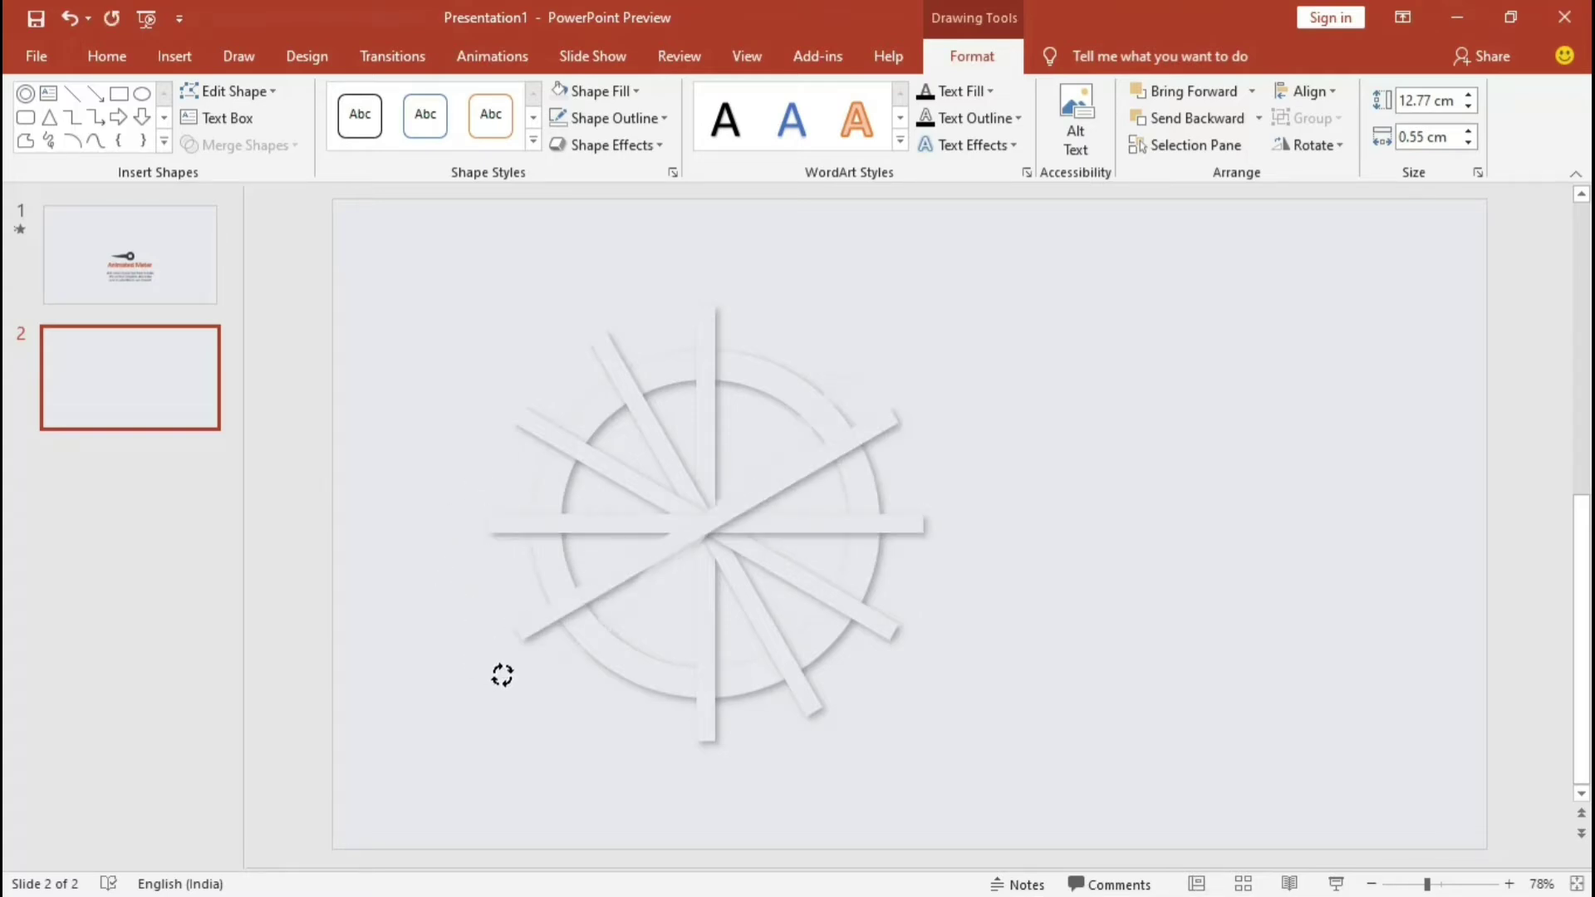
- Select all bars and the ring and fragment them into separate pieces
click(1415, 535)
drag(1052, 264, 327, 815)
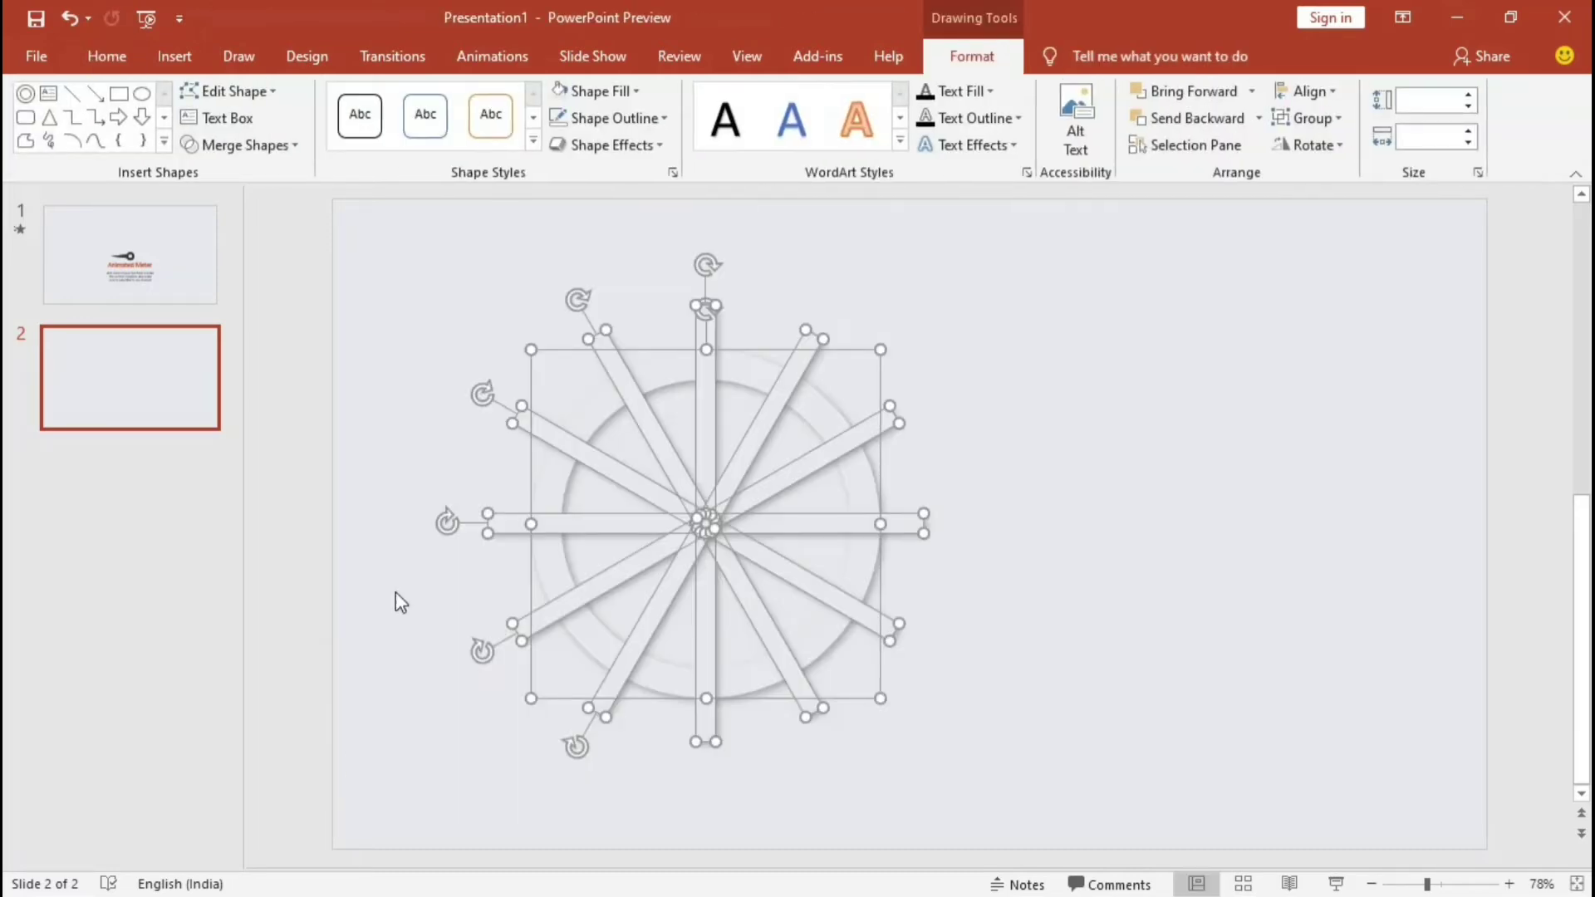
click(239, 146)
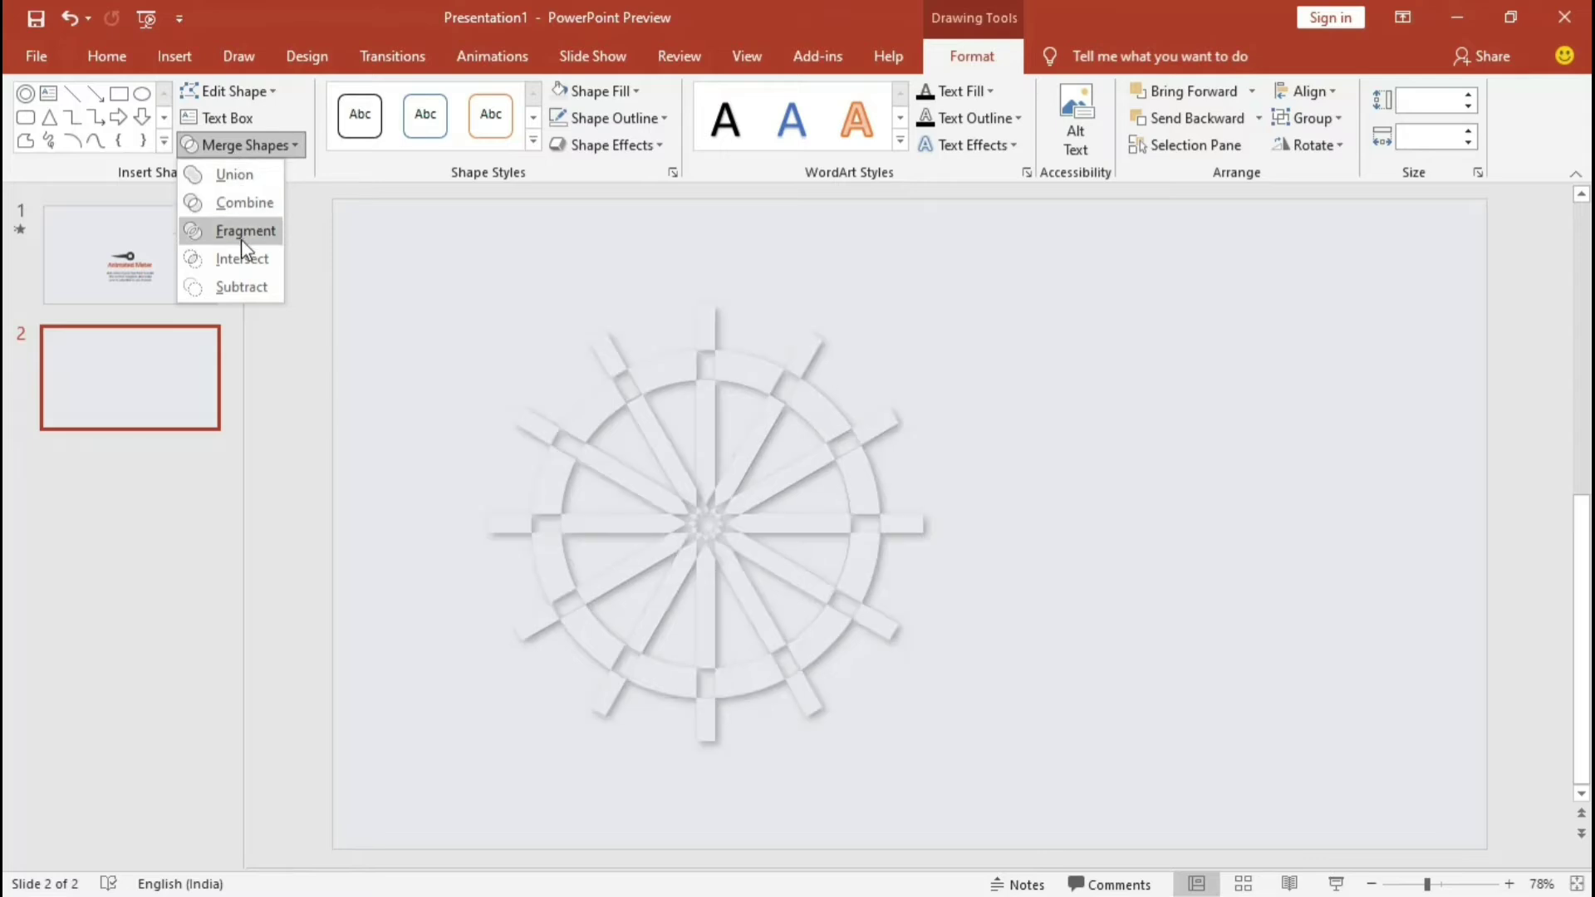
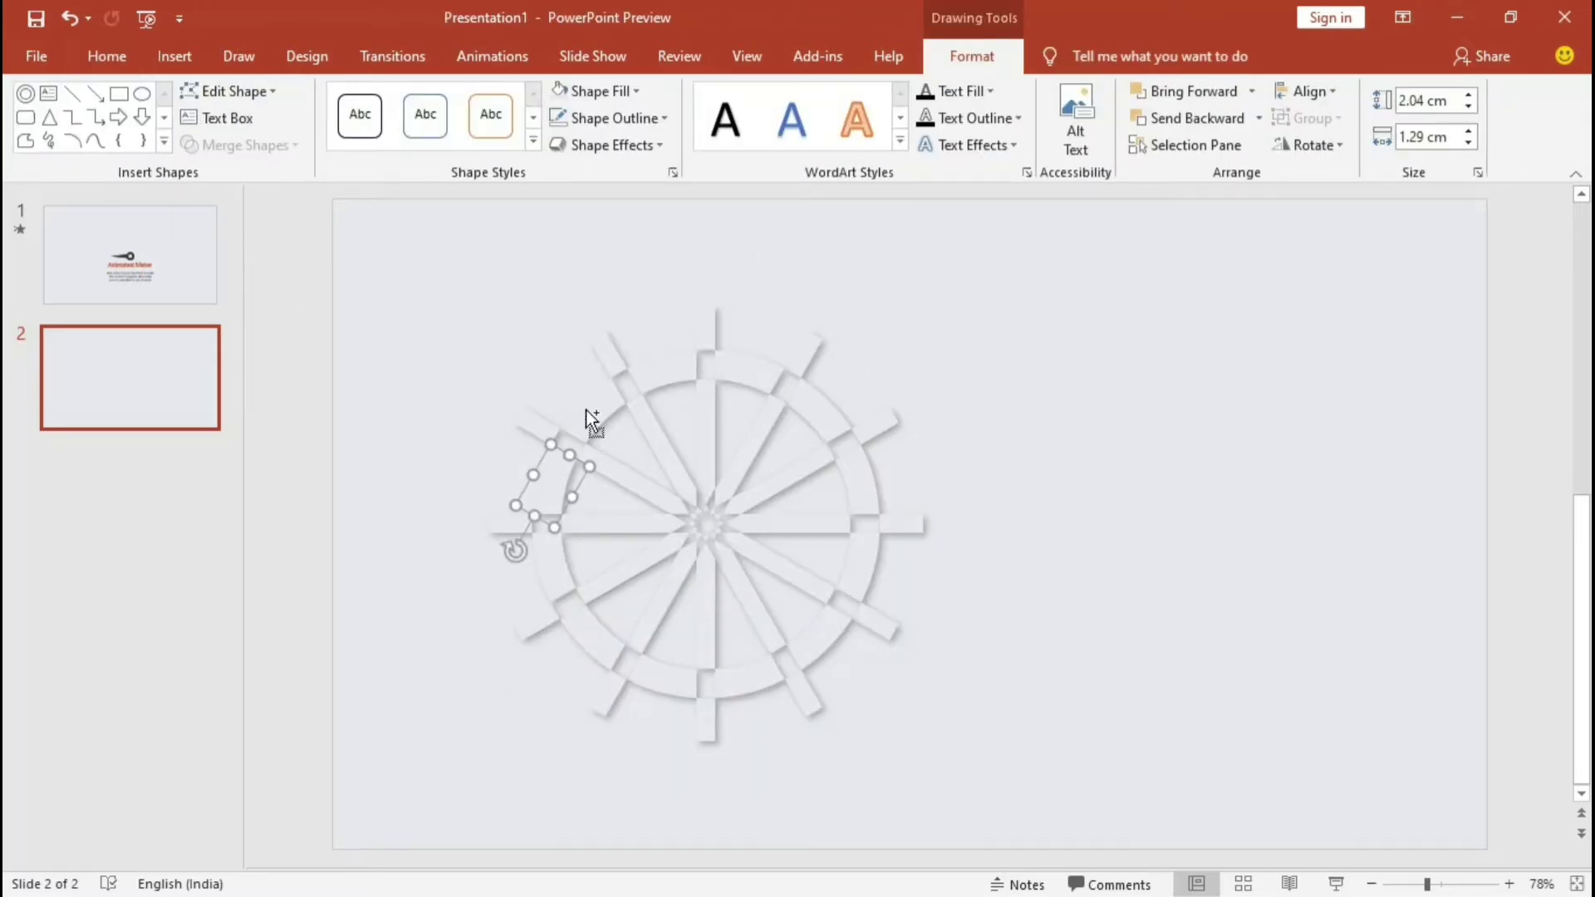
- Move the upper rim arc pieces to the upper right and delete the remaining wheel shapes
shift+click(586, 411)
shift+click(694, 382)
shift+click(826, 412)
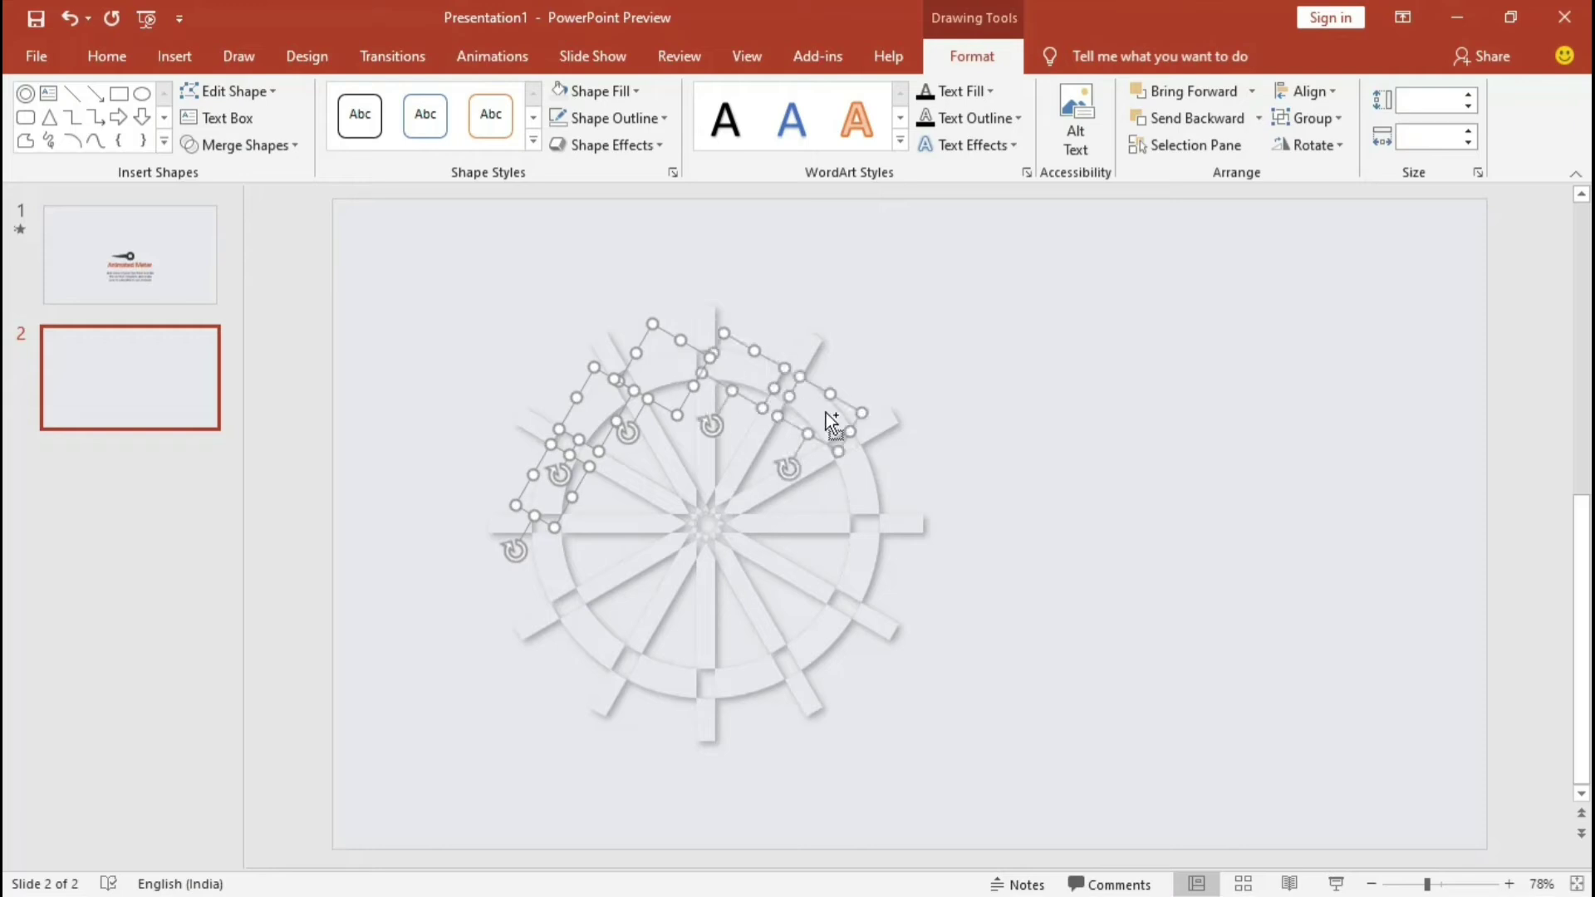
shift+click(863, 475)
drag(861, 480, 1441, 405)
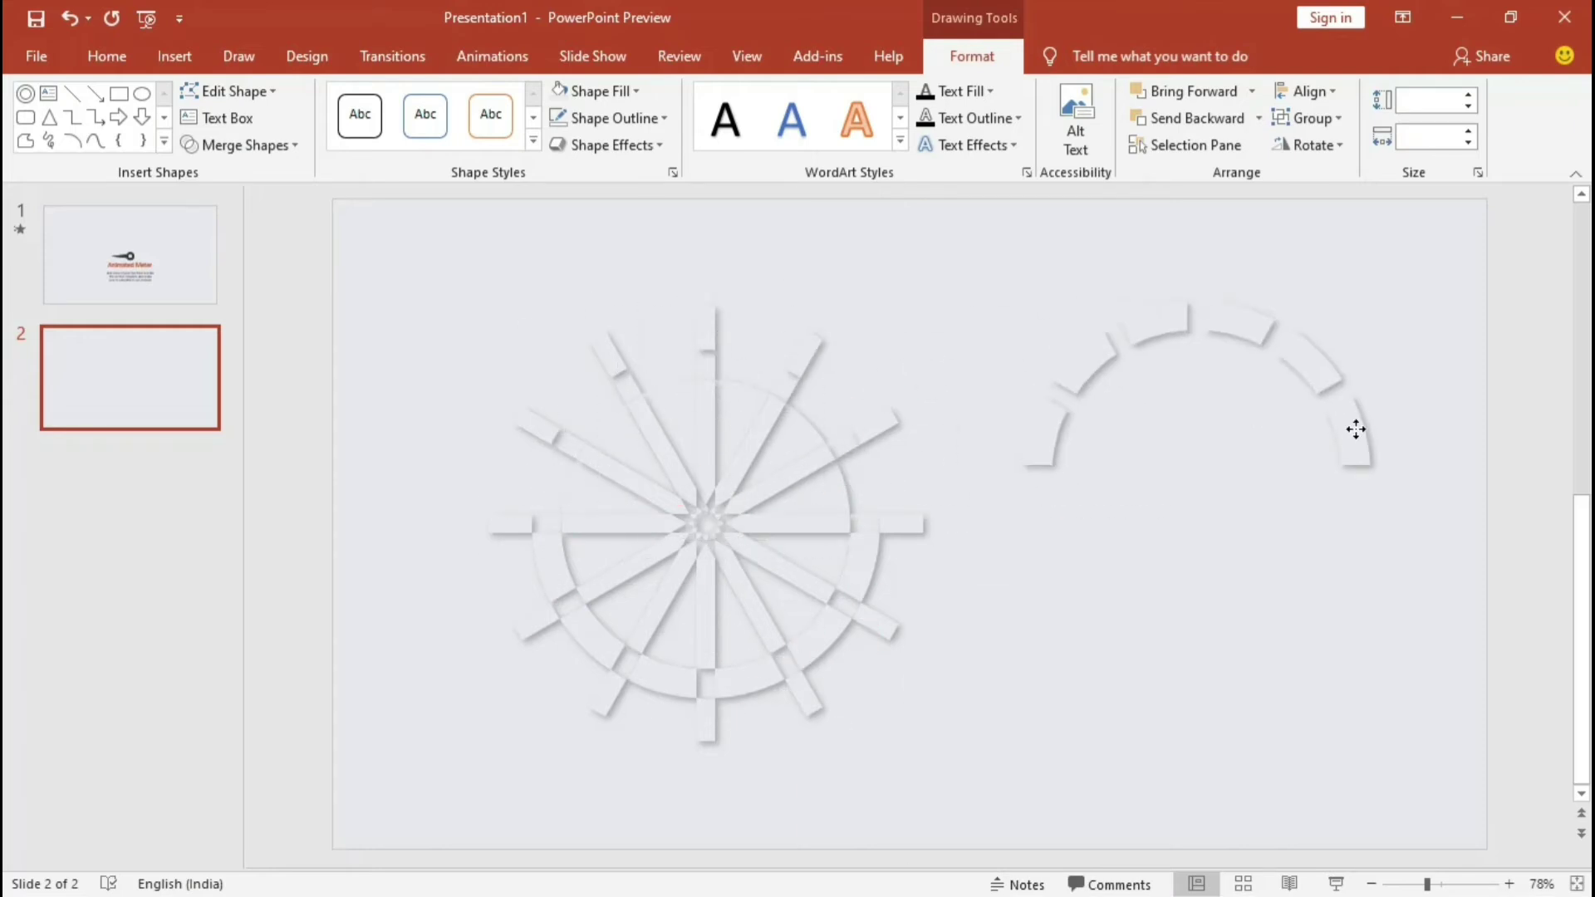
drag(968, 766, 427, 263)
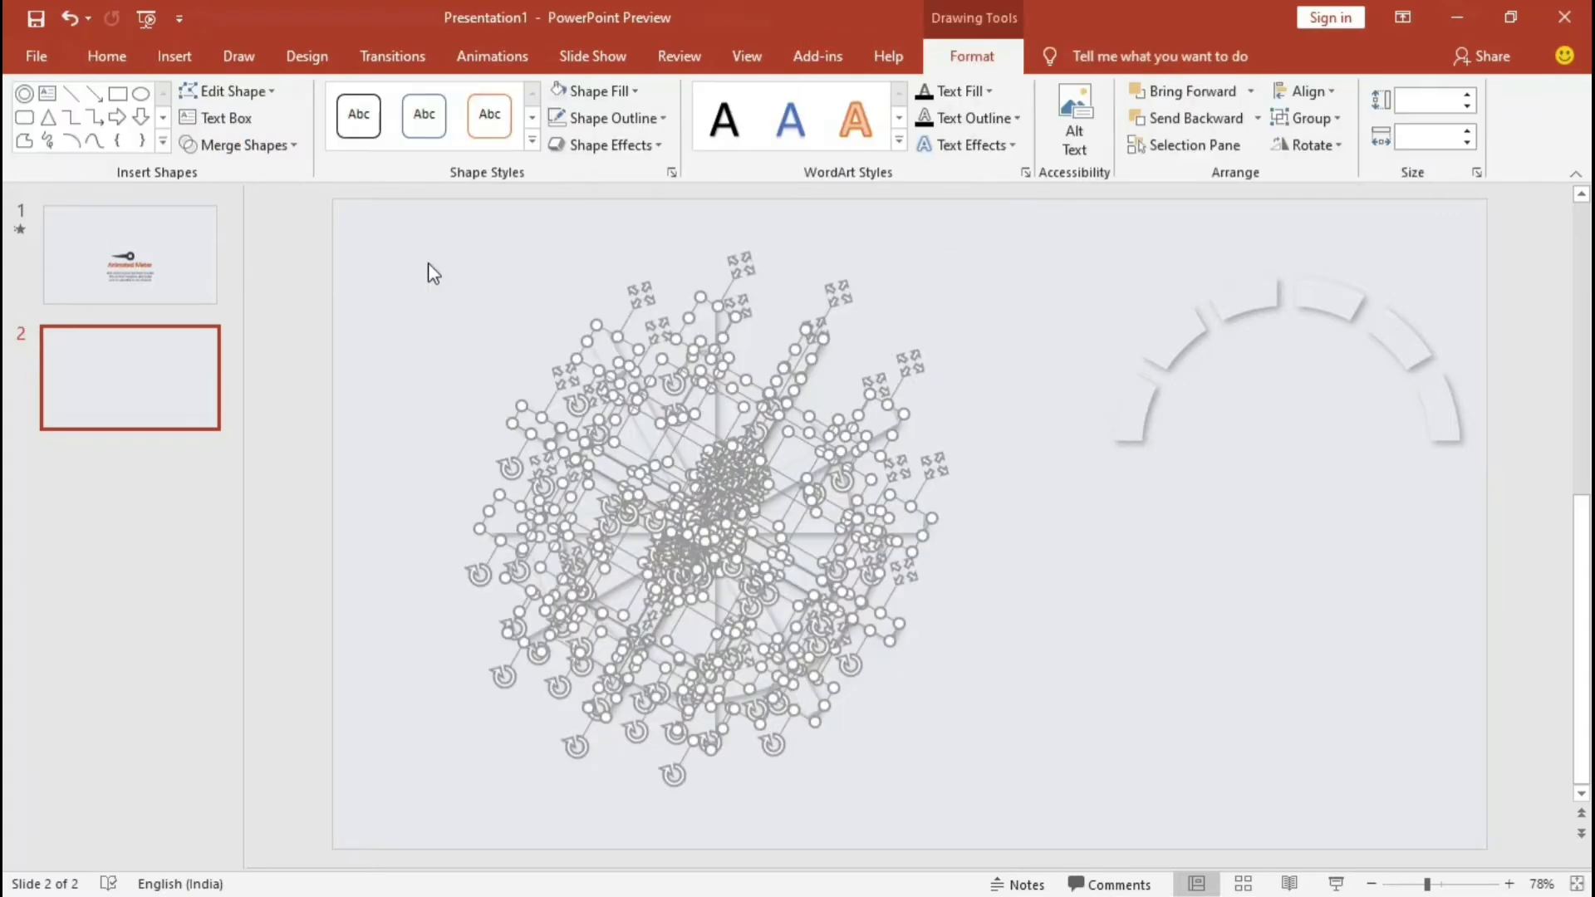
key(Delete)
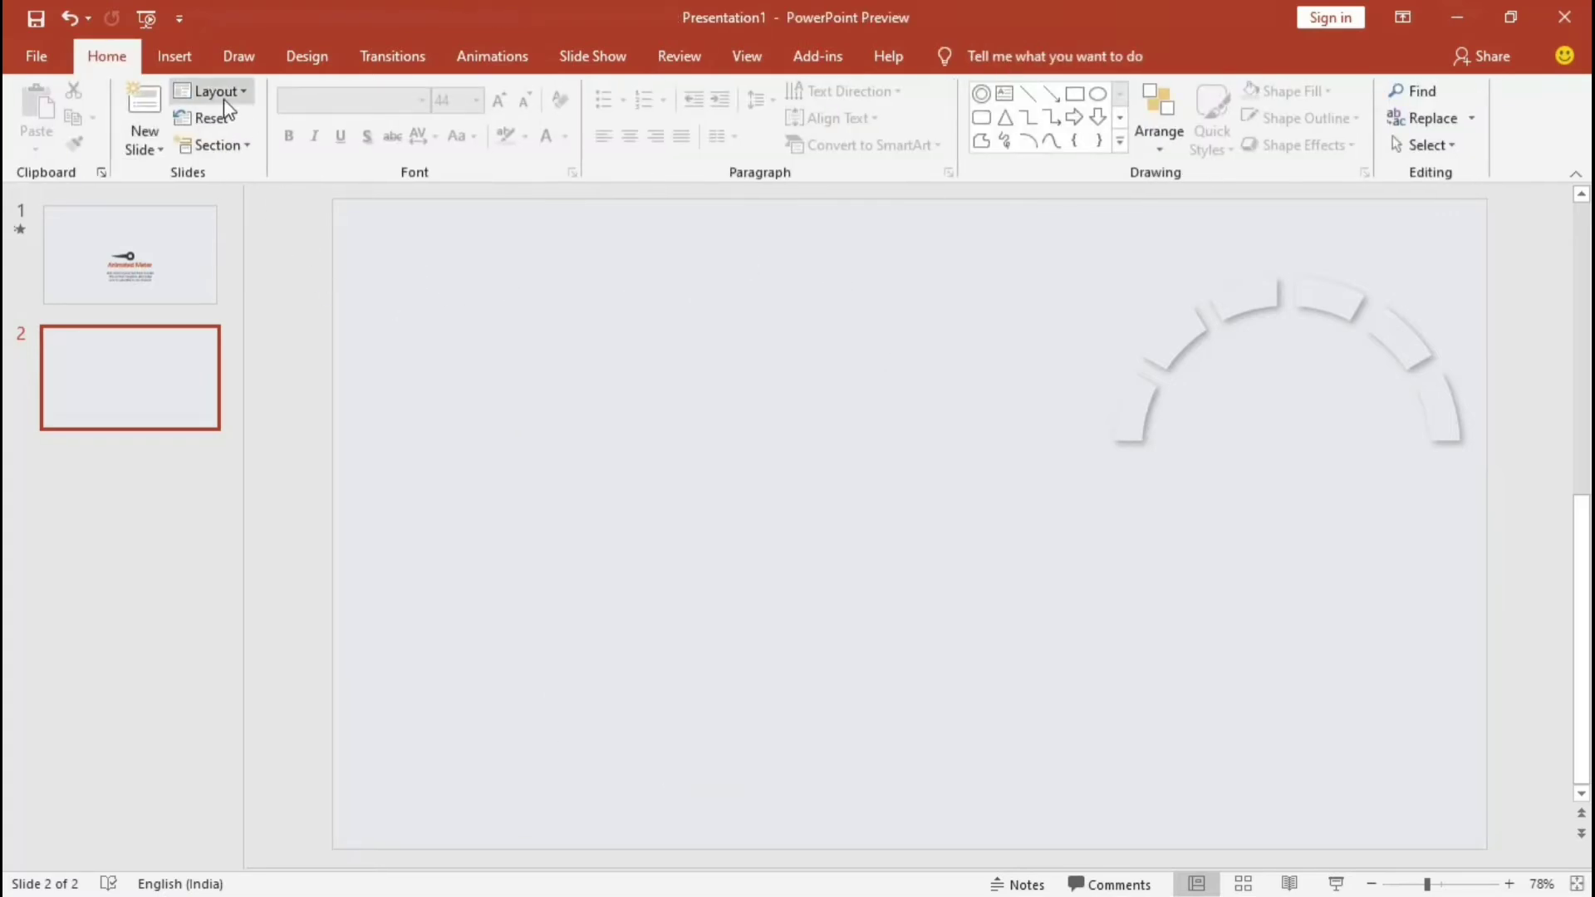
- Draw a blue donut, thin its ring with the adjustment handle, and move it left
click(181, 56)
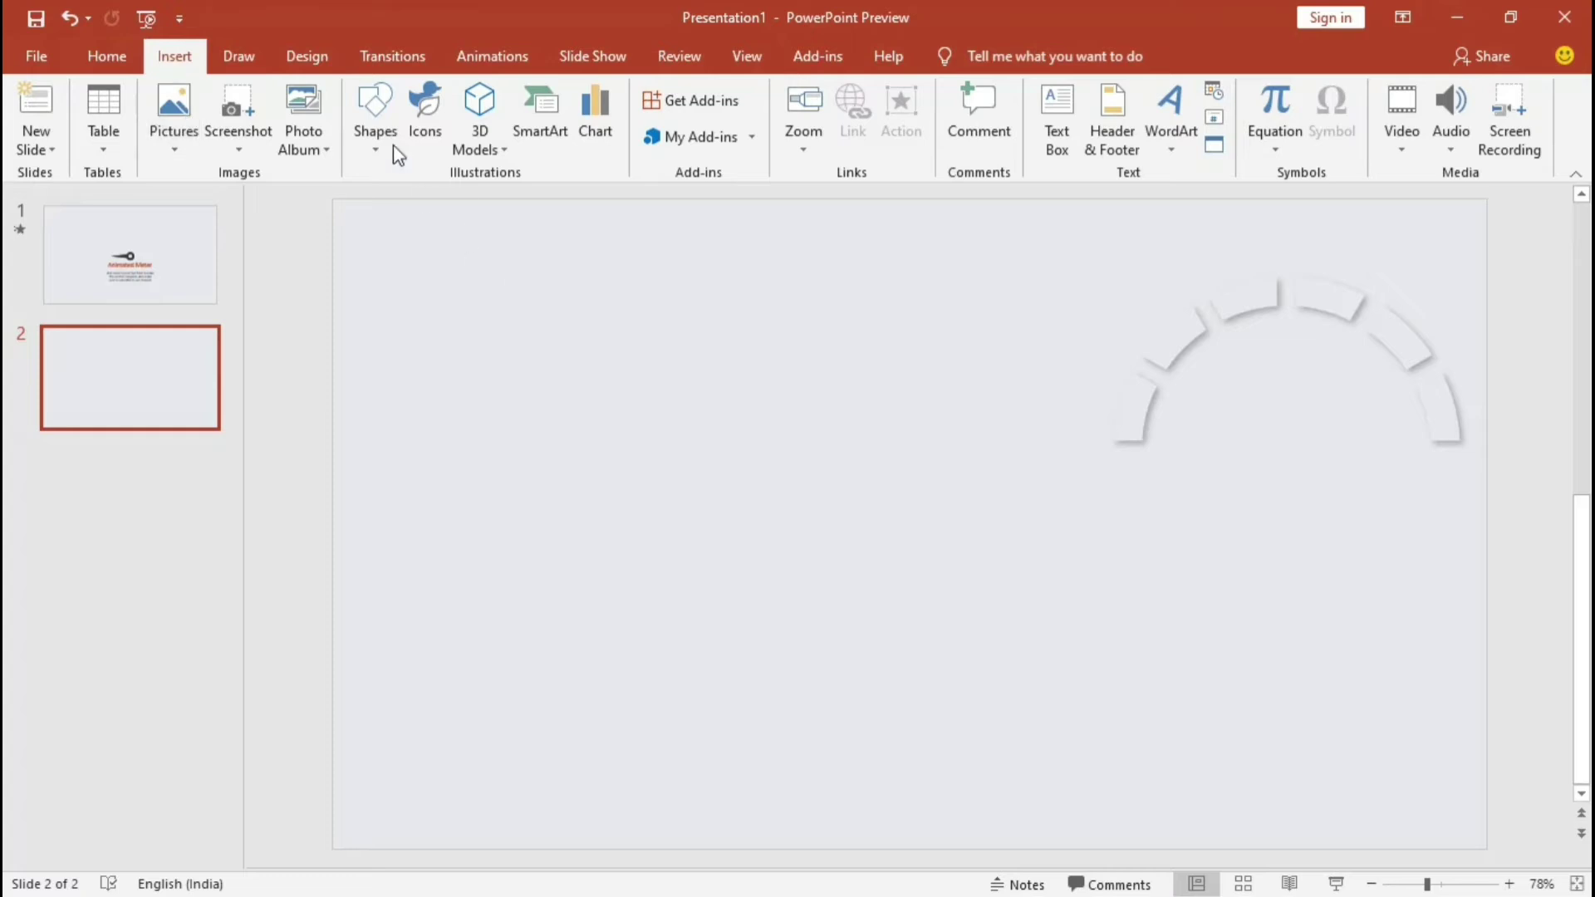
click(378, 125)
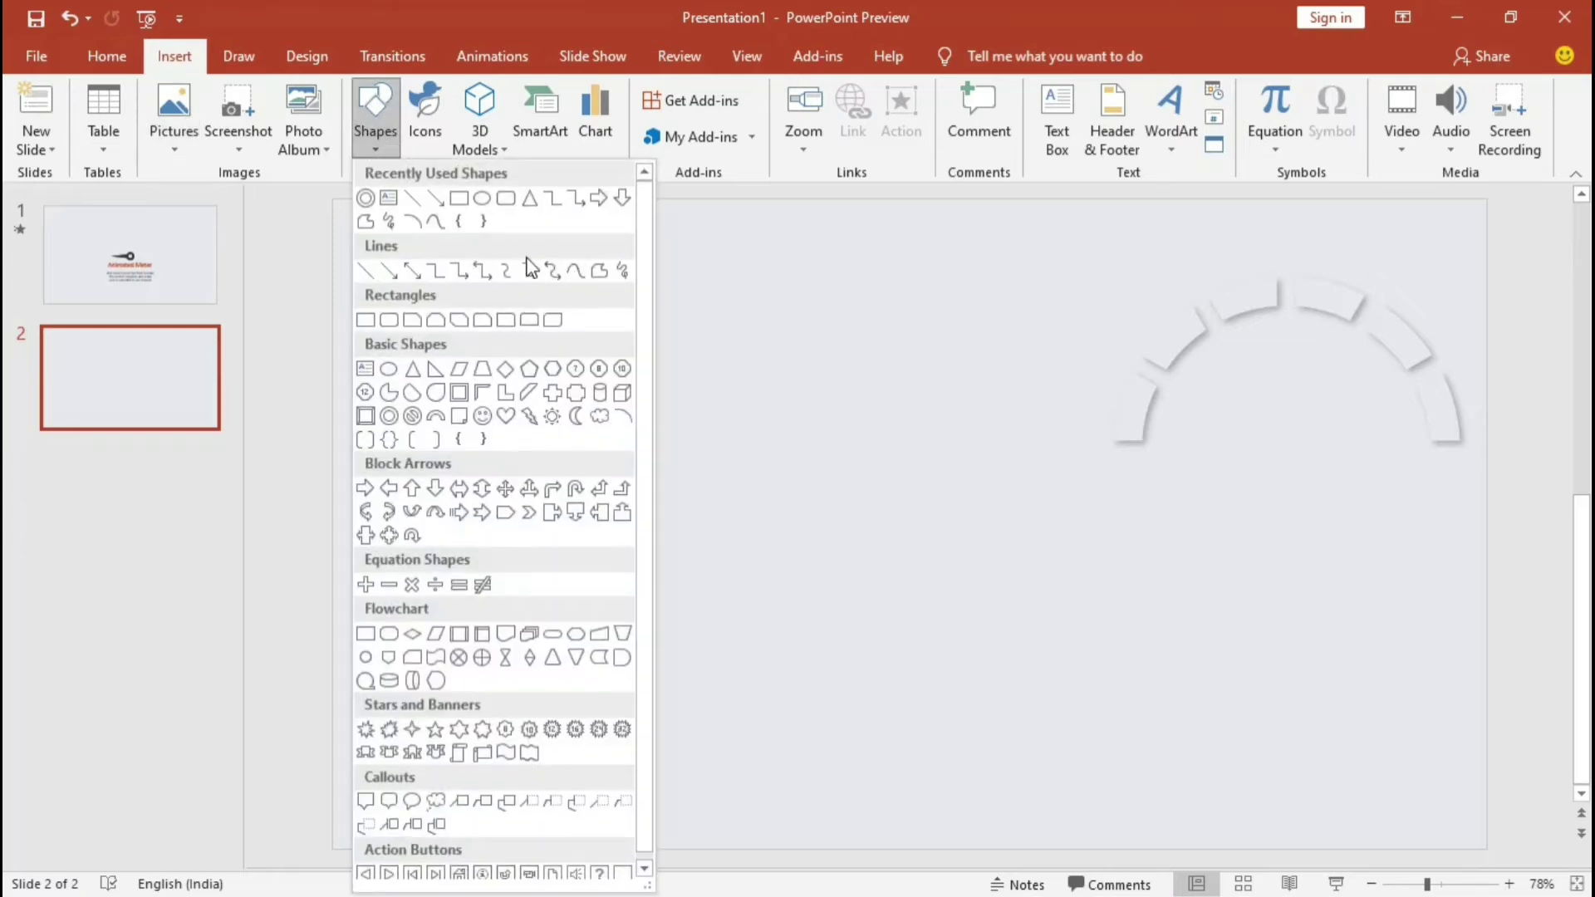
click(365, 203)
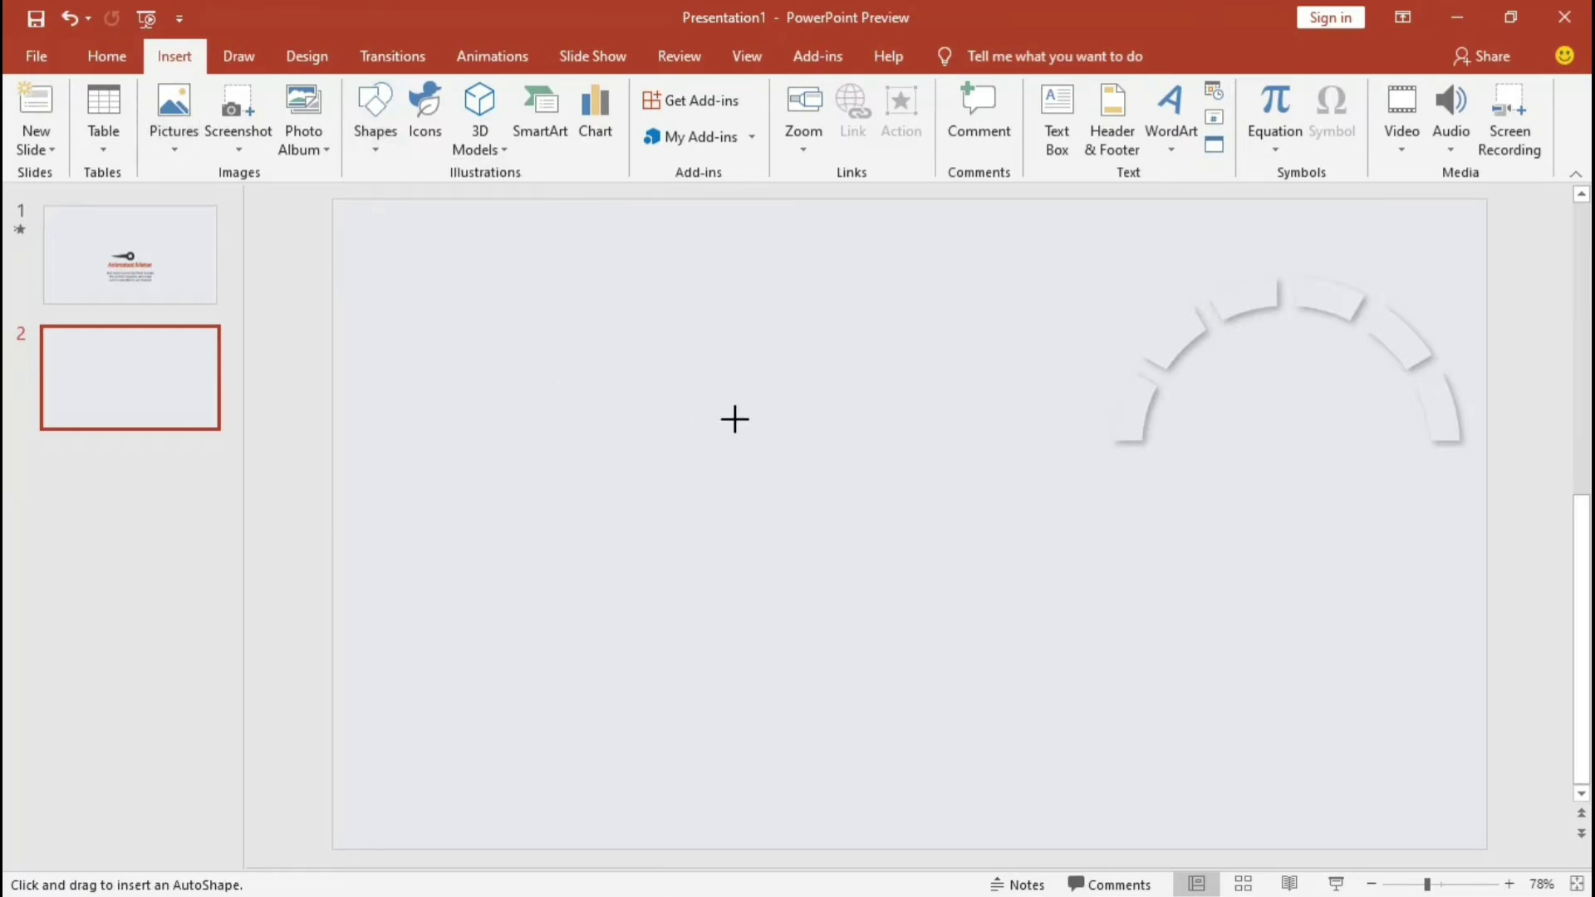
drag(734, 419, 571, 555)
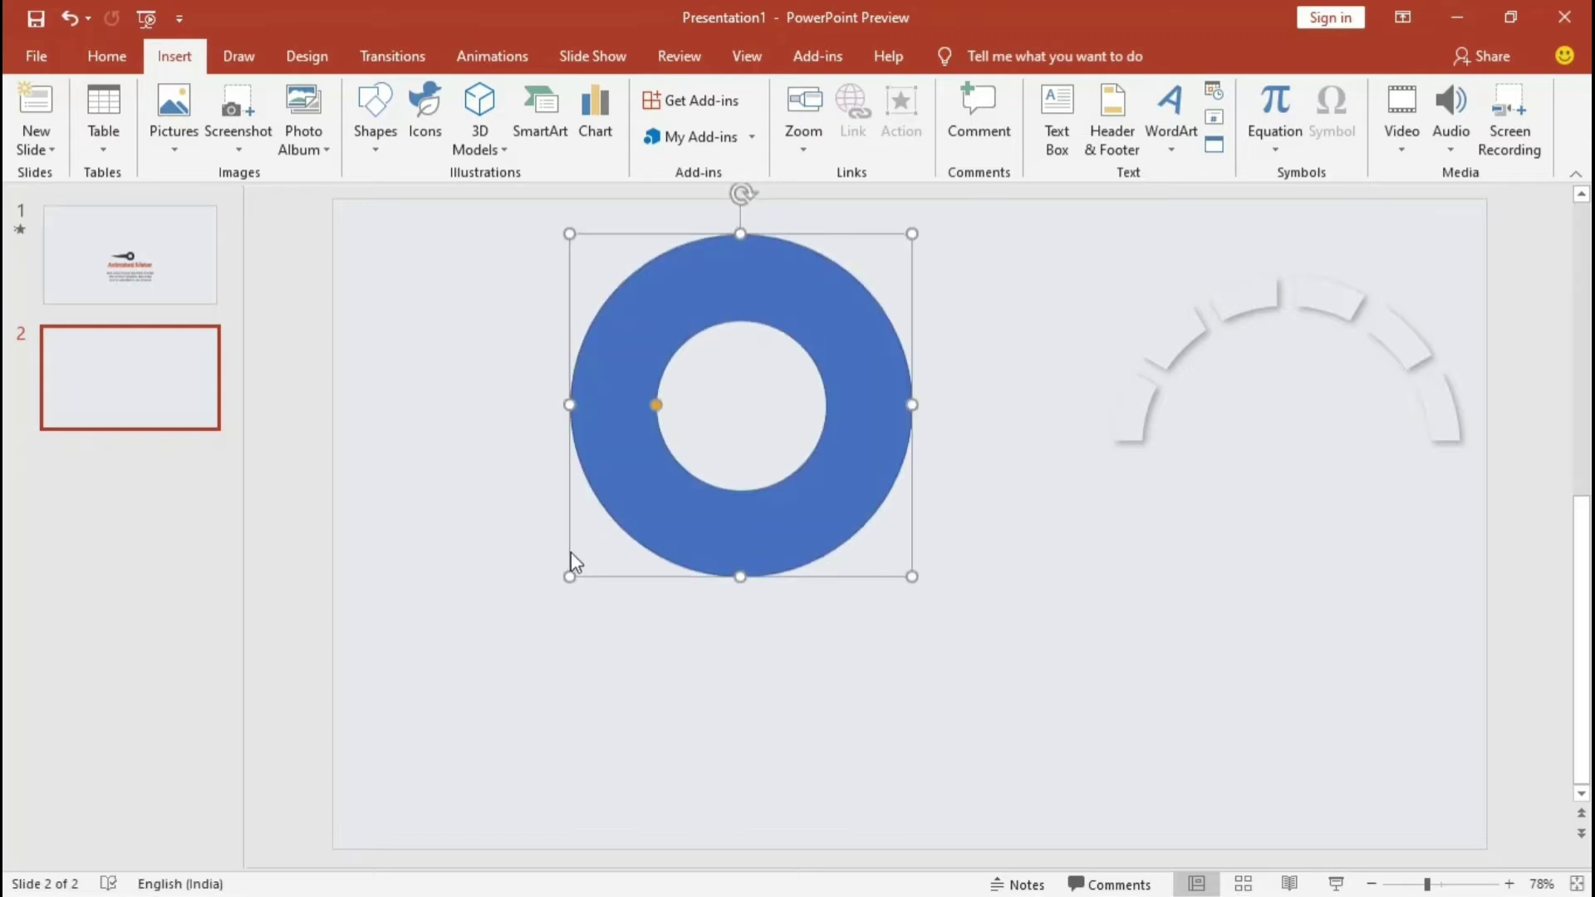
drag(656, 410, 600, 409)
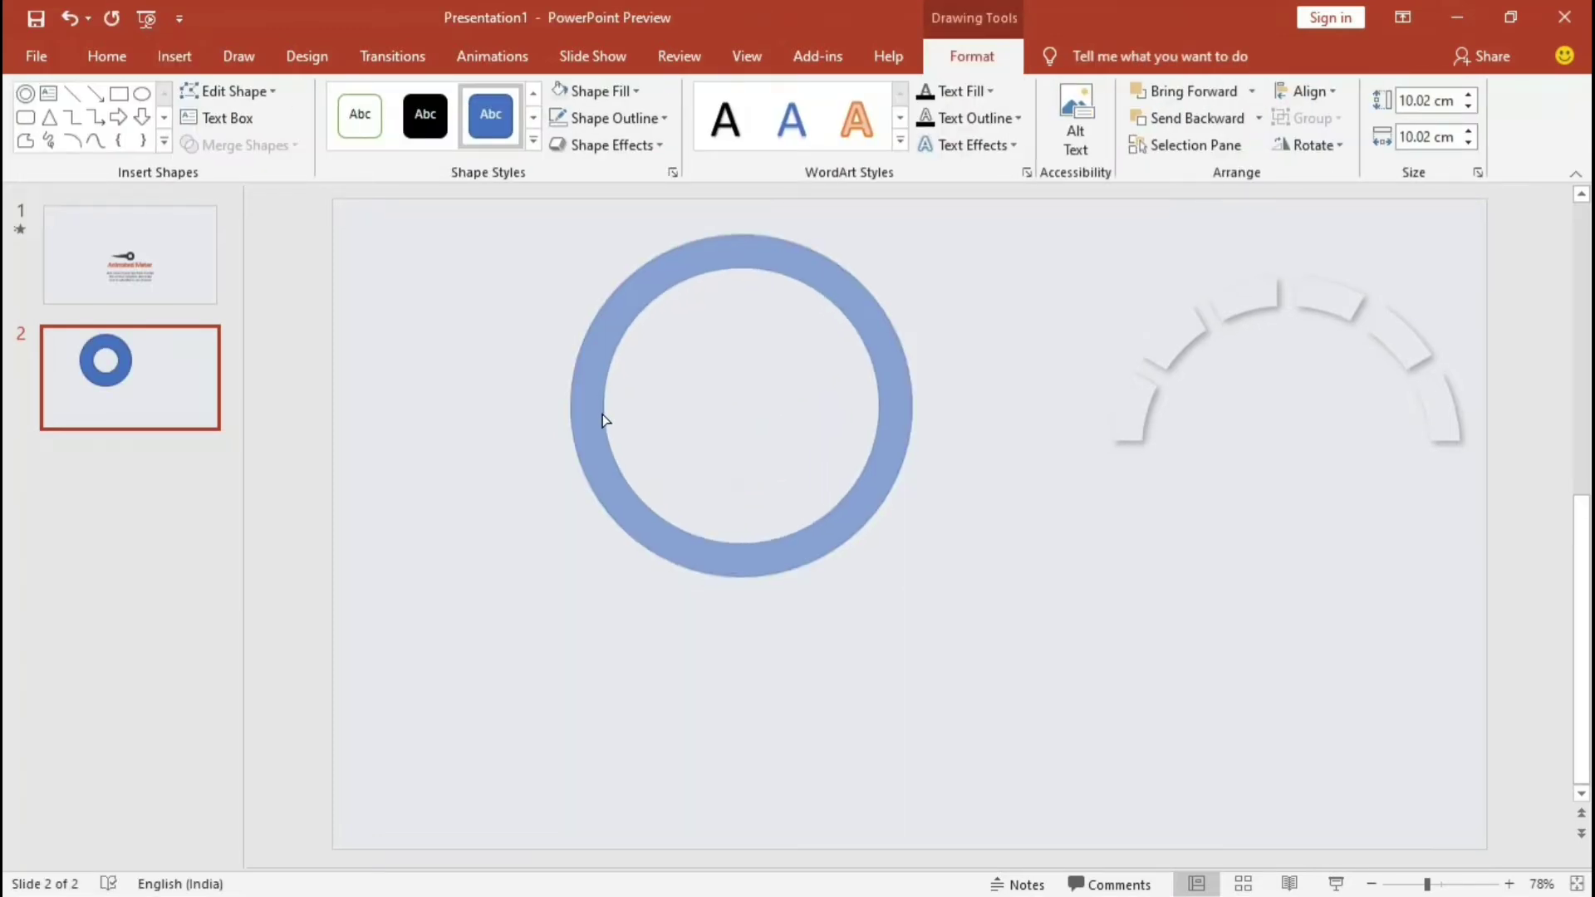
drag(797, 265, 651, 298)
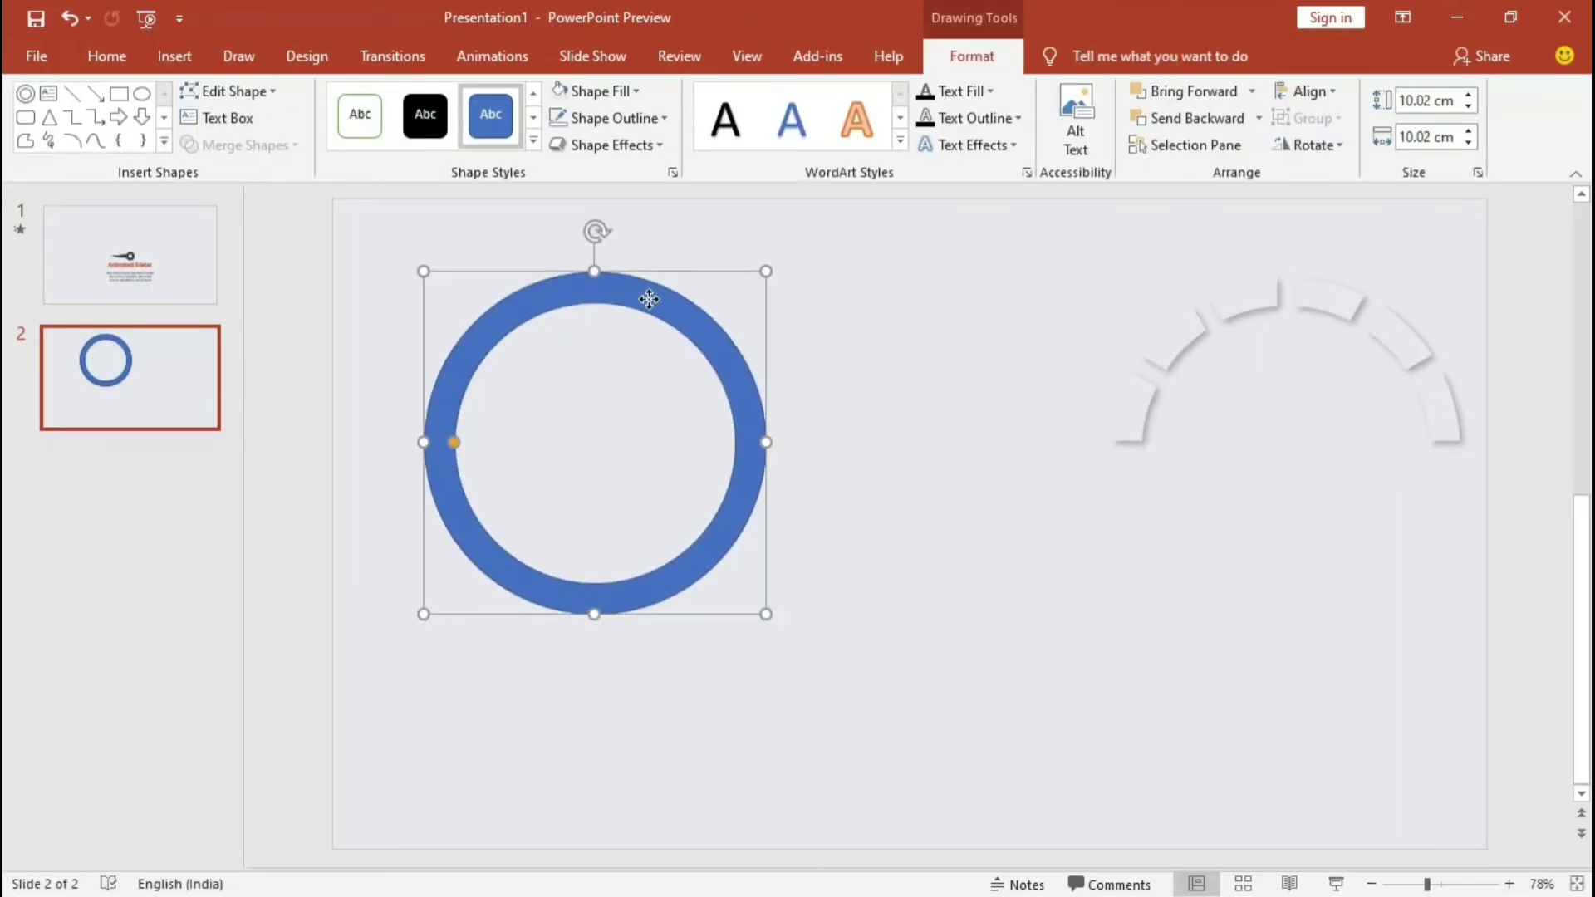
- Draw a small circle at the ring's centre with no outline and a dark fill
click(173, 55)
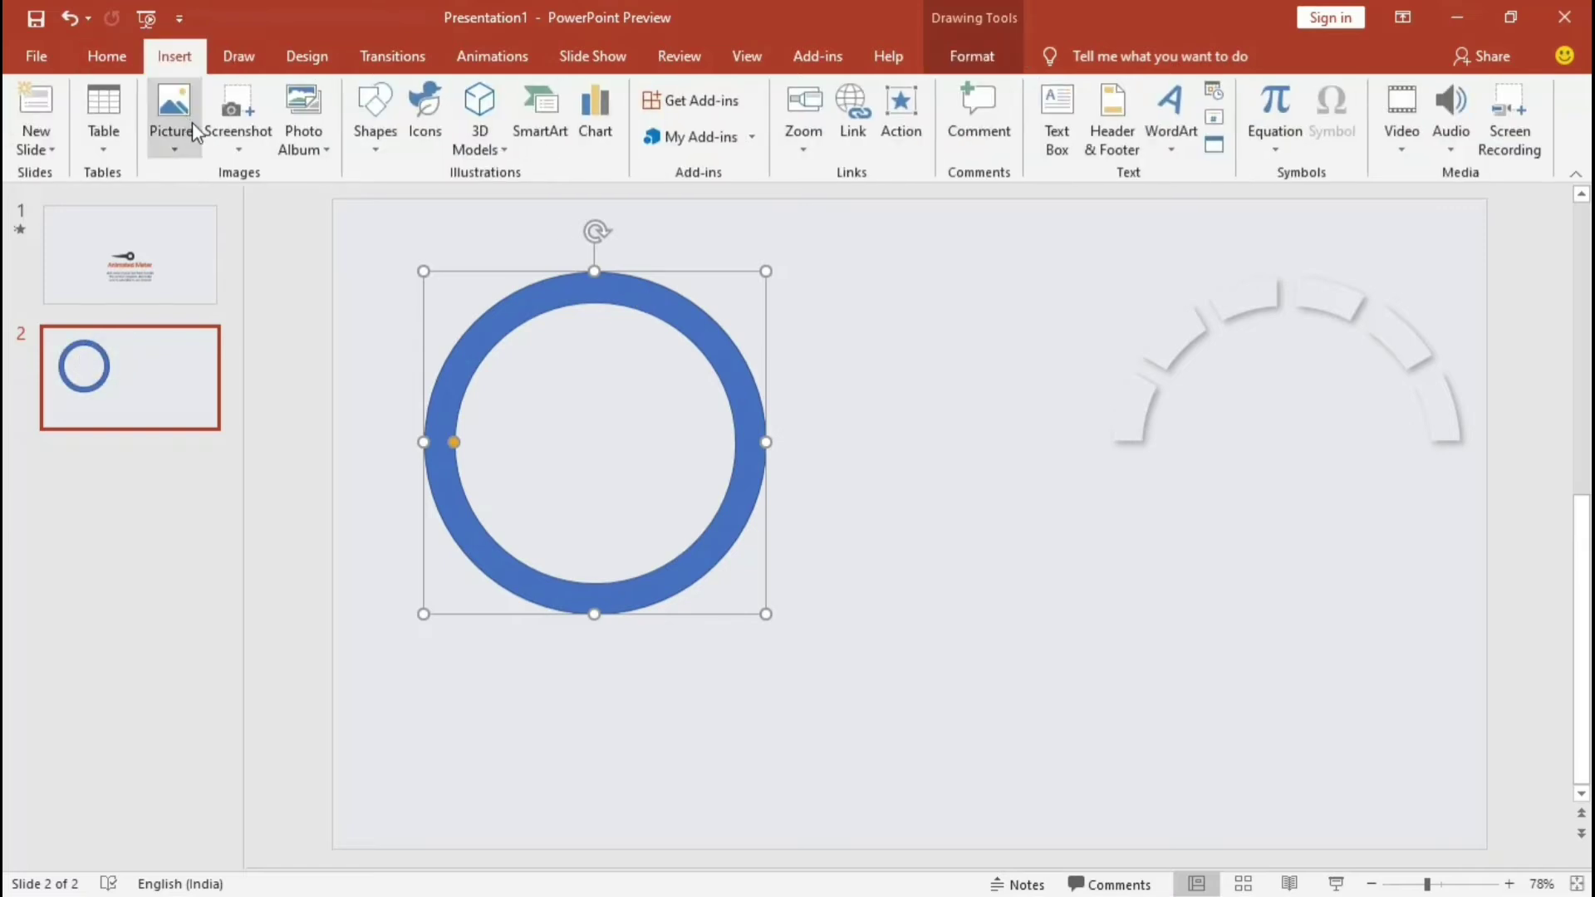
click(374, 117)
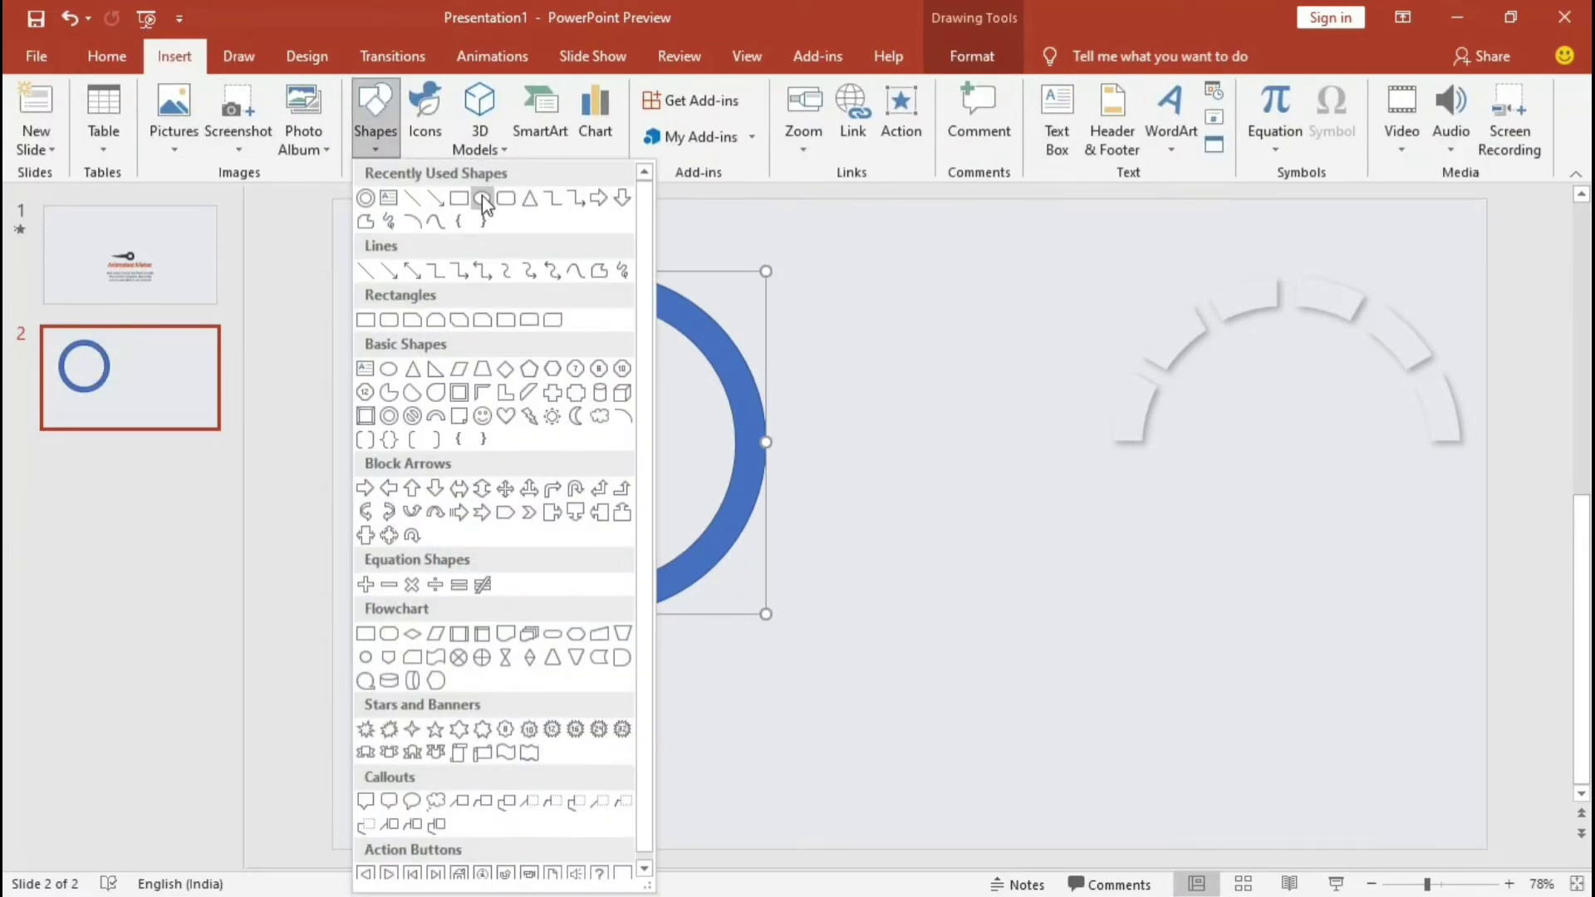
click(482, 196)
mouse_move(607, 451)
mouse_down()
mouse_move(588, 477)
mouse_move(590, 442)
mouse_up()
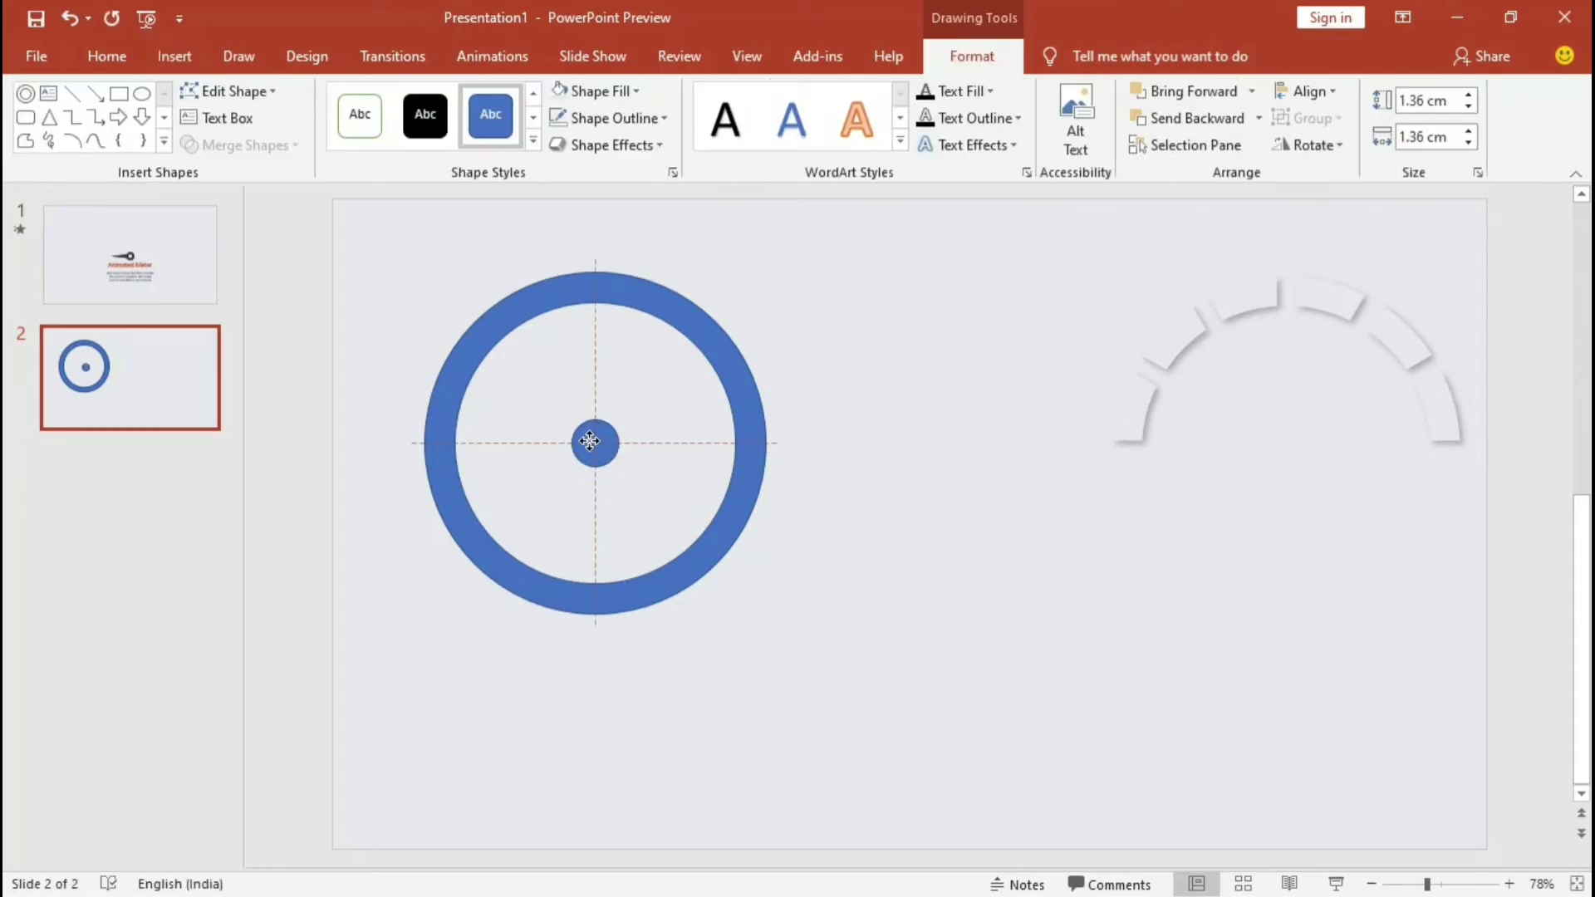
click(615, 118)
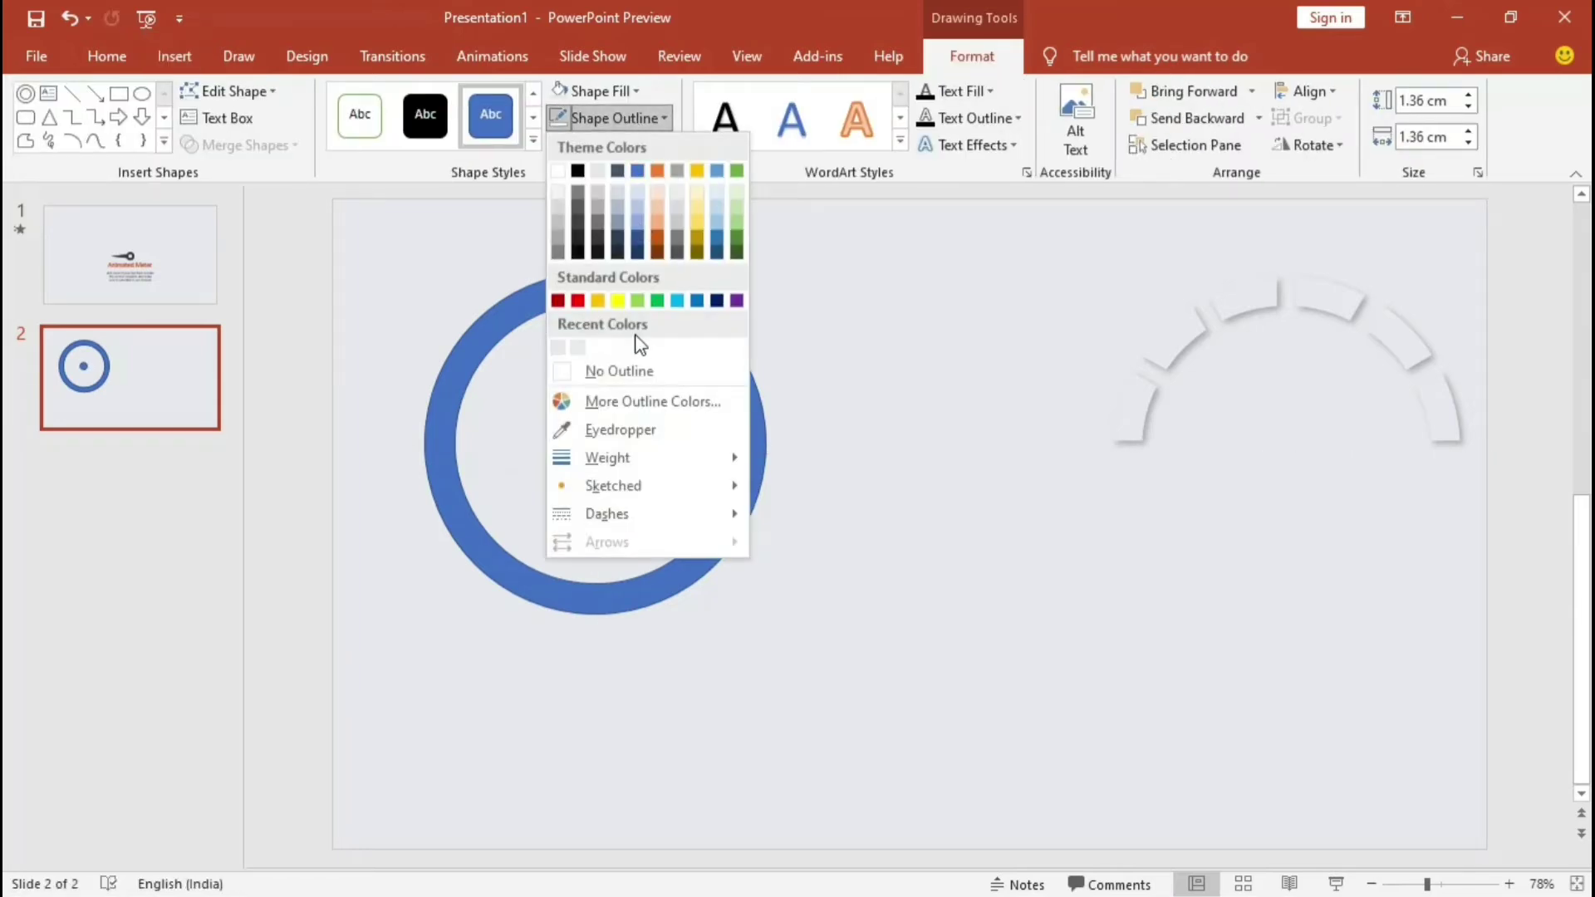
click(598, 371)
click(595, 93)
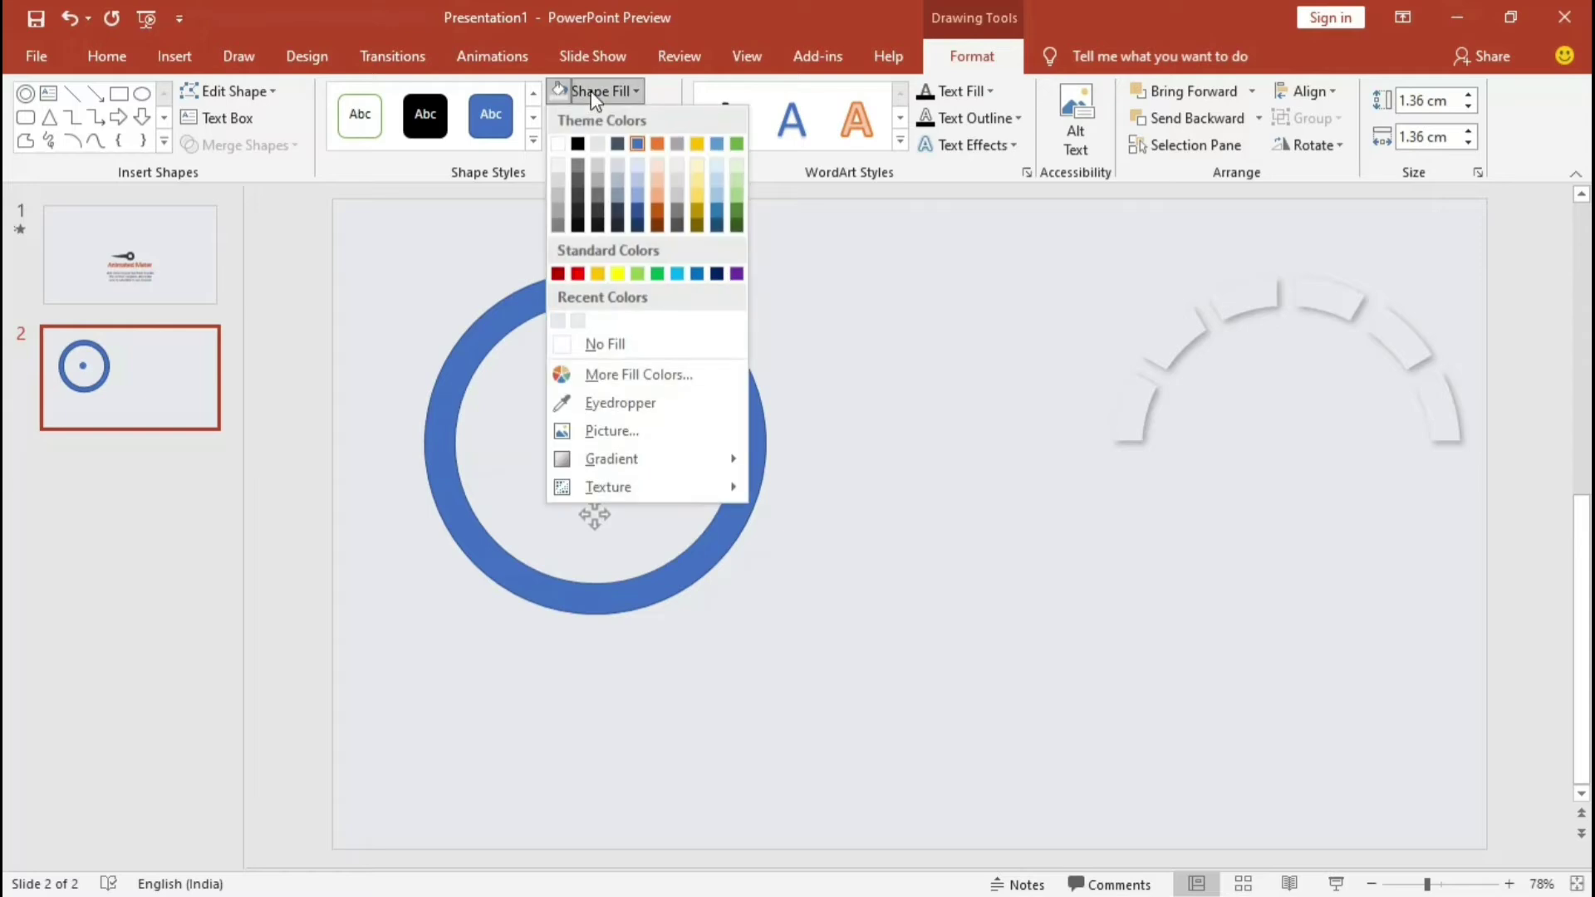
click(612, 199)
- Give the dark hub an outer drop shadow in Format Shape
right_click(599, 449)
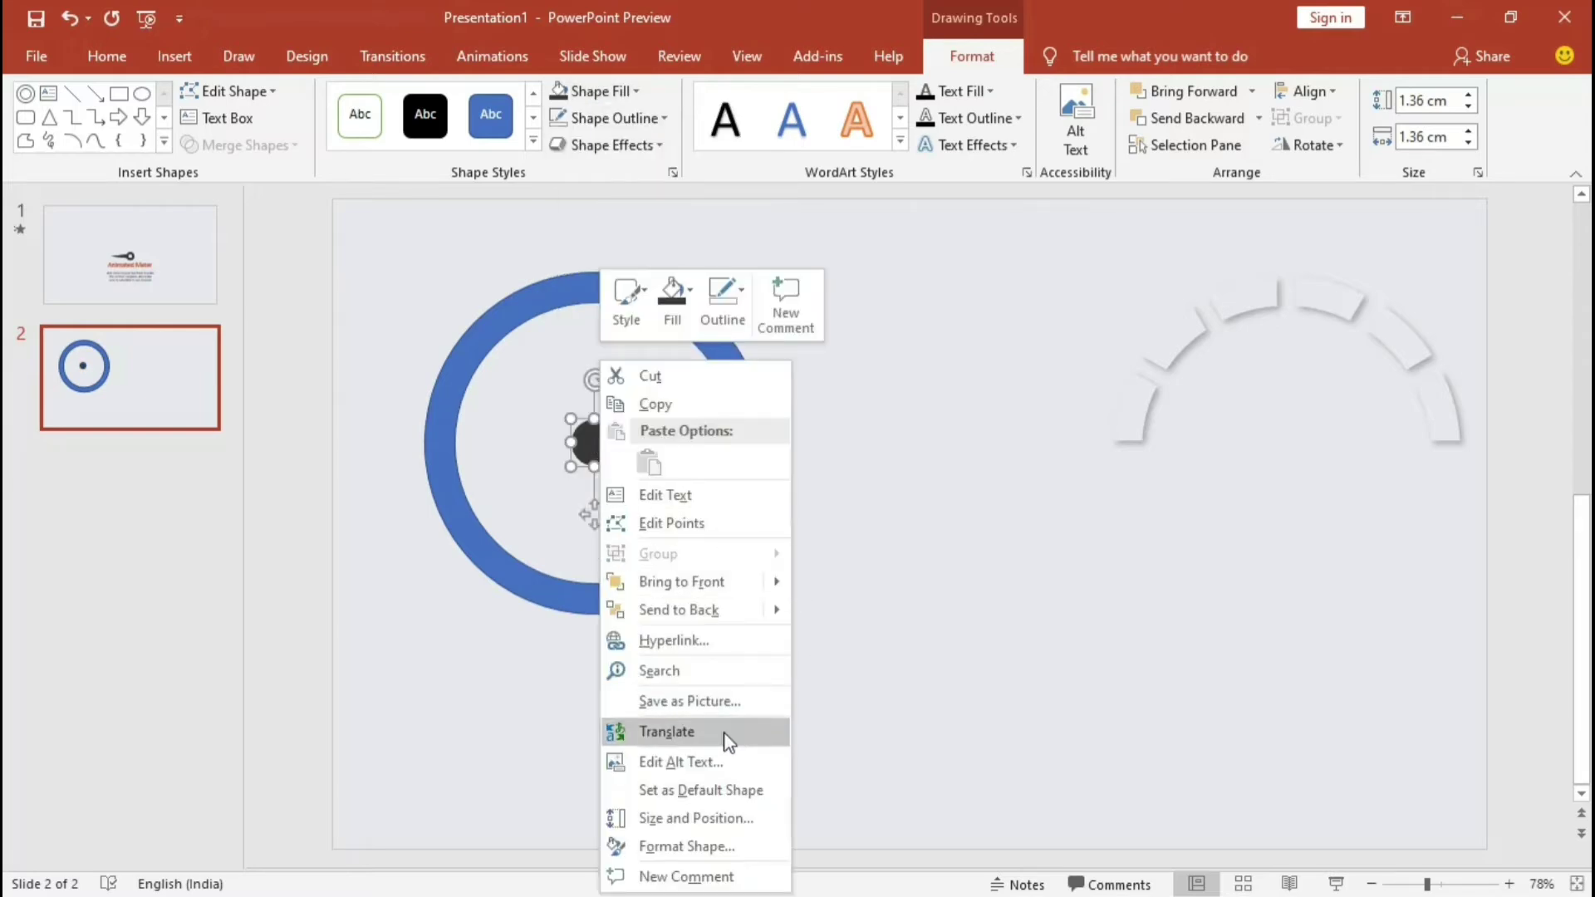
click(731, 846)
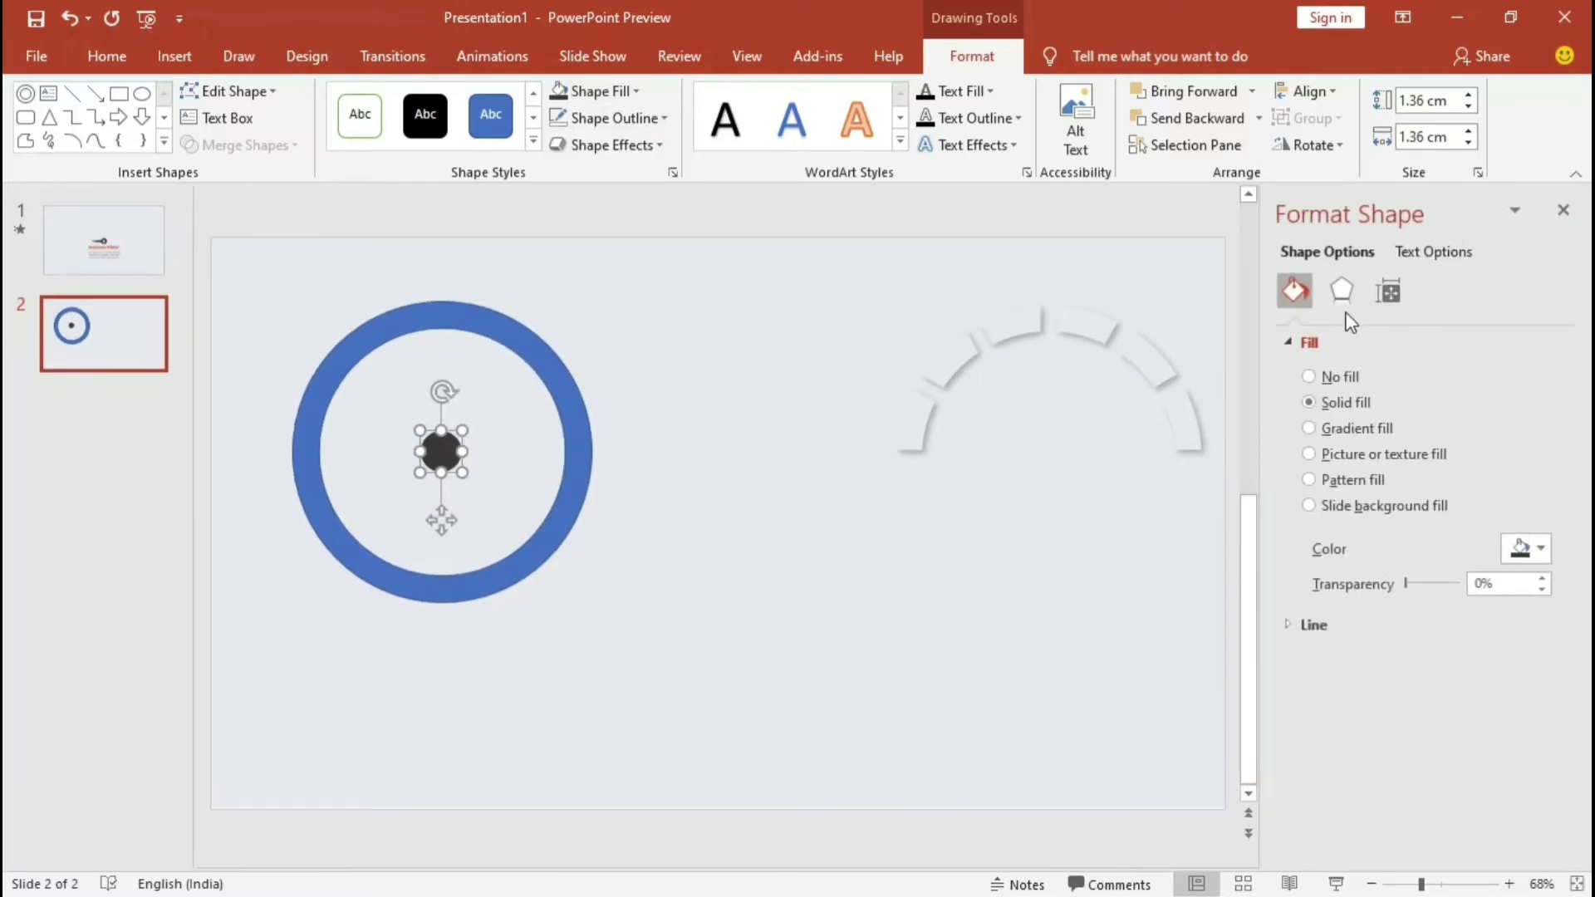
click(1342, 291)
click(1529, 375)
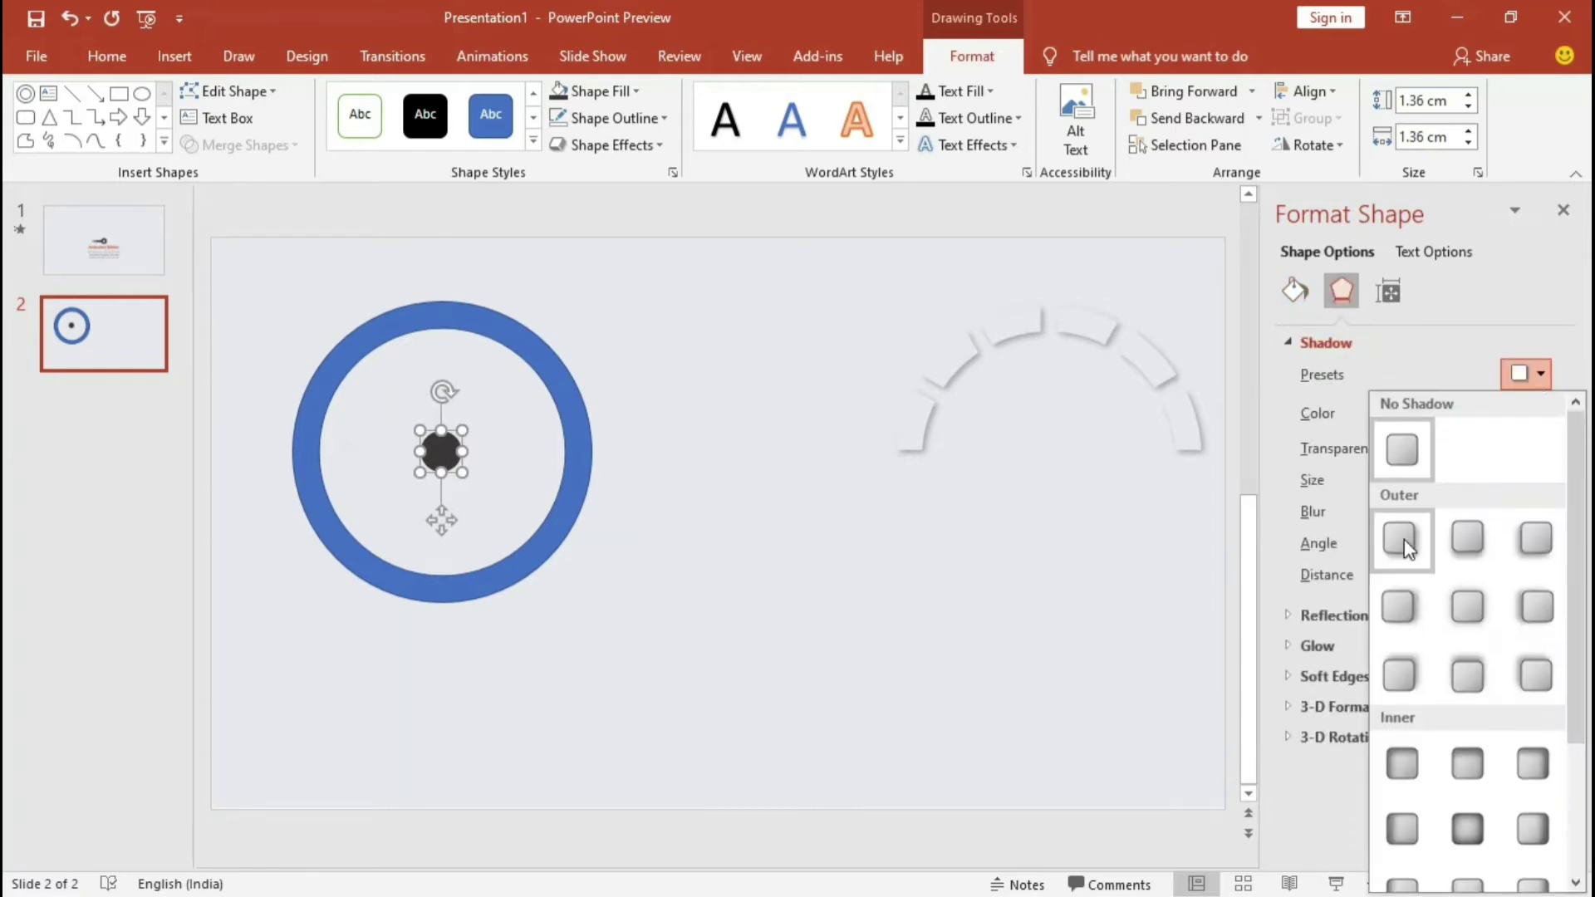
click(1402, 540)
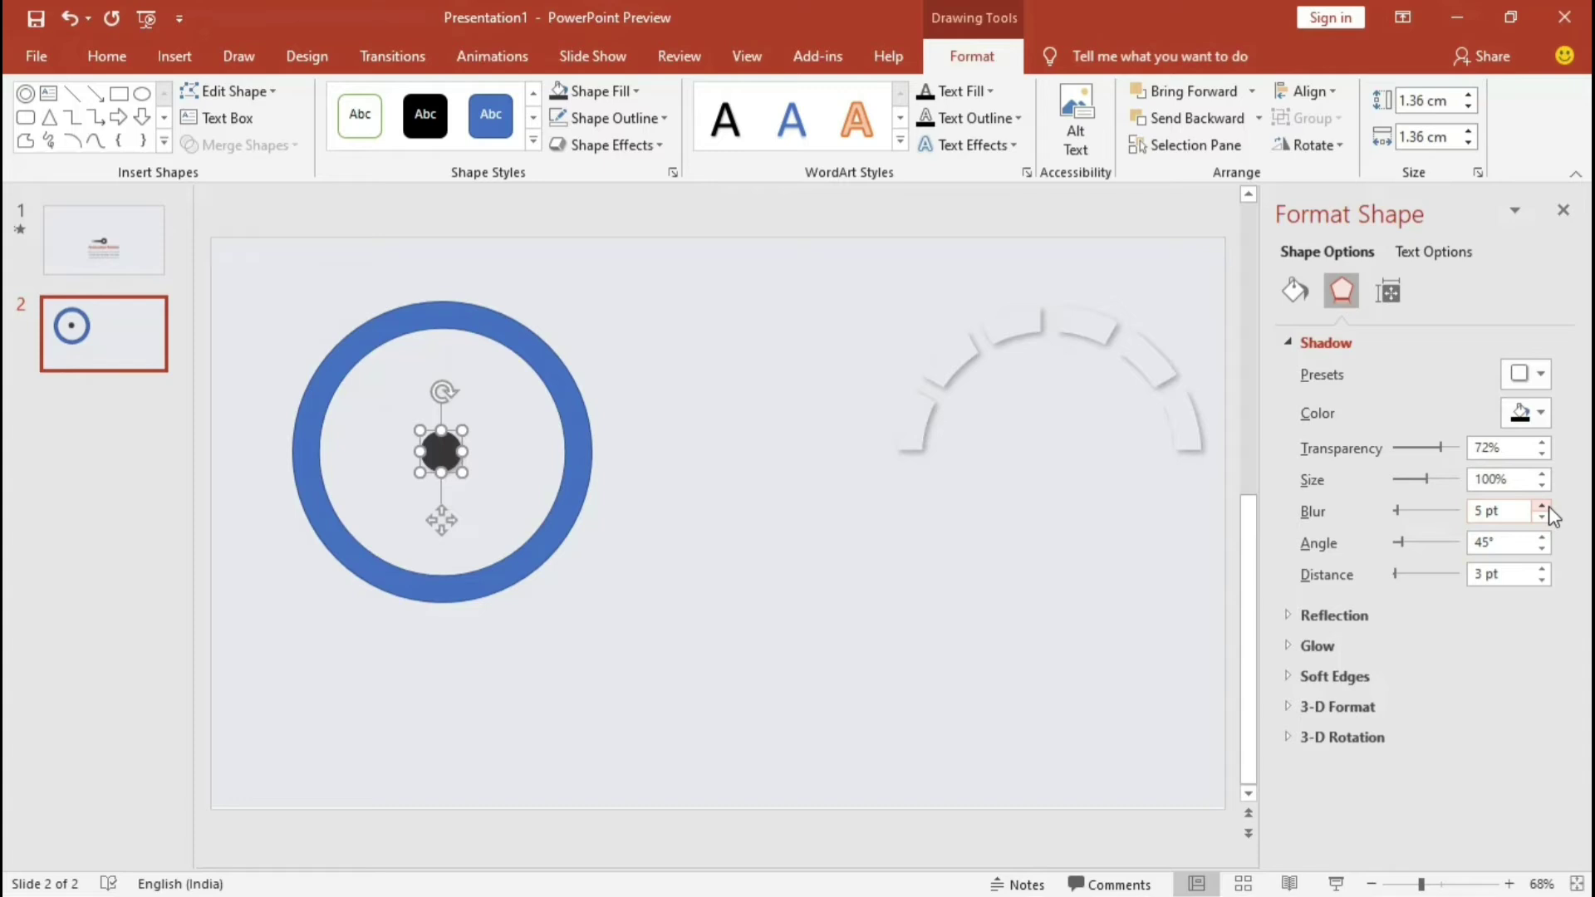
click(1563, 210)
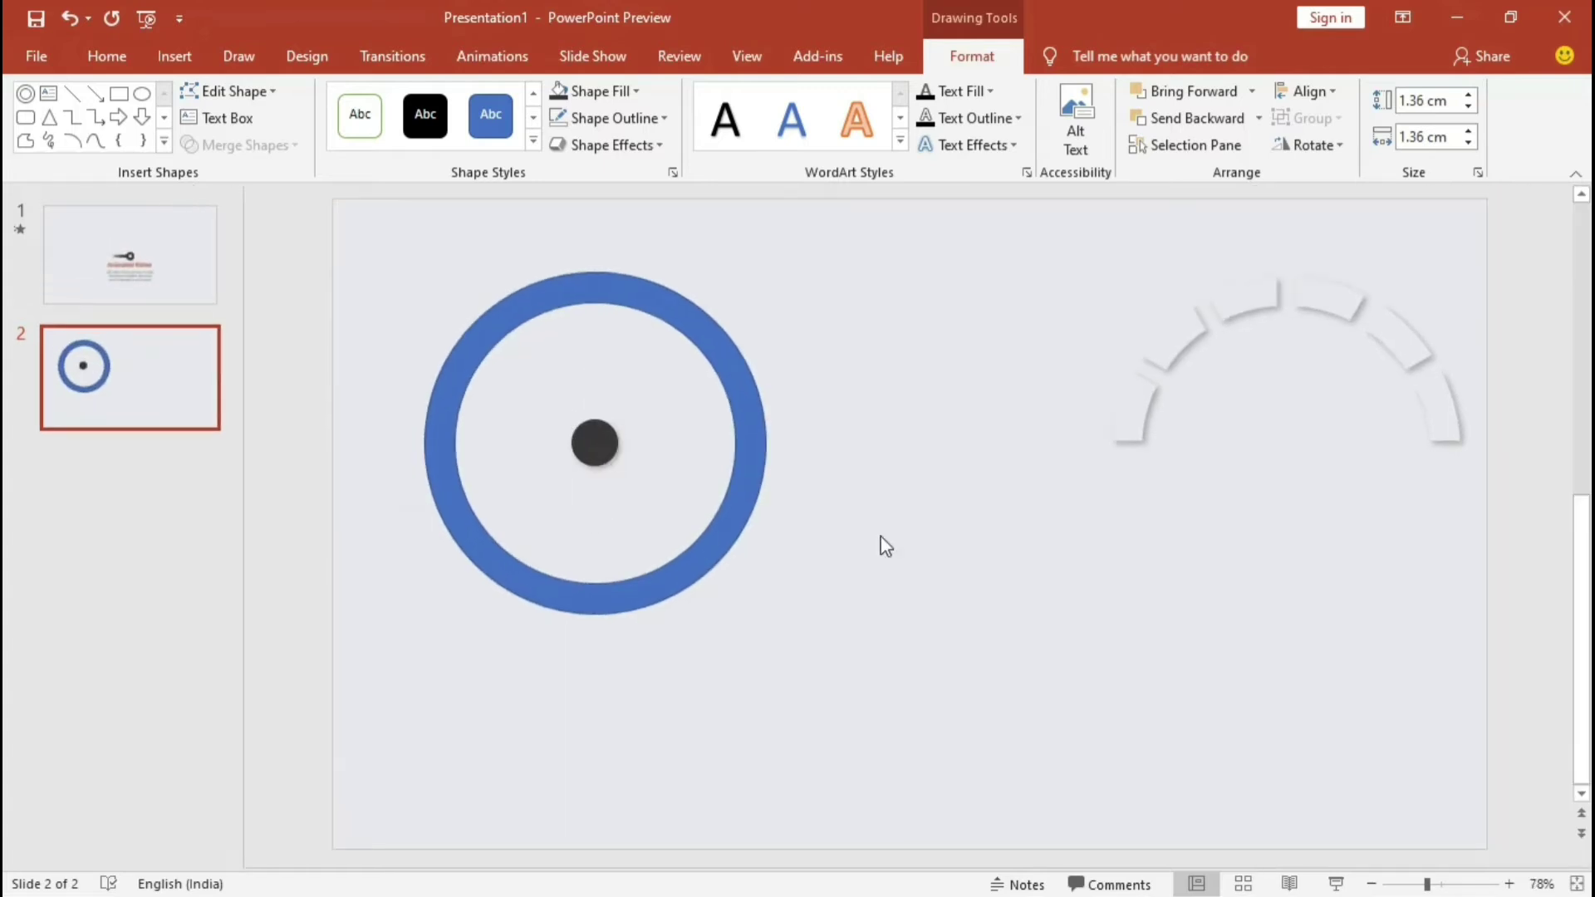
click(883, 541)
- Add a smaller 0.62 cm light-filled copy of the hub inside it
click(604, 442)
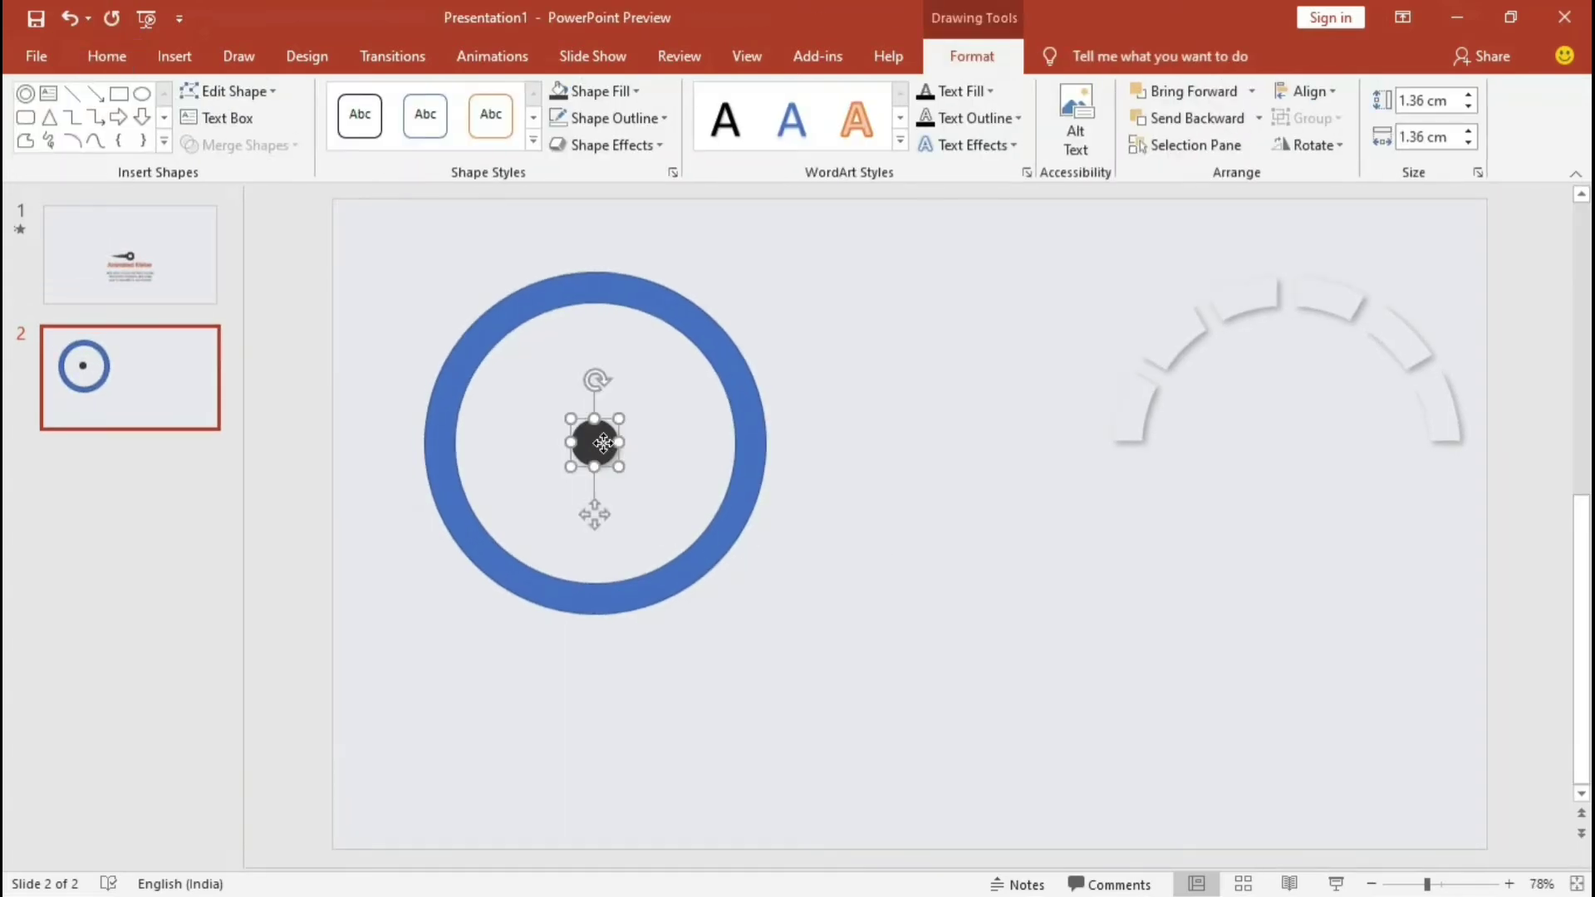
drag(603, 442, 606, 433)
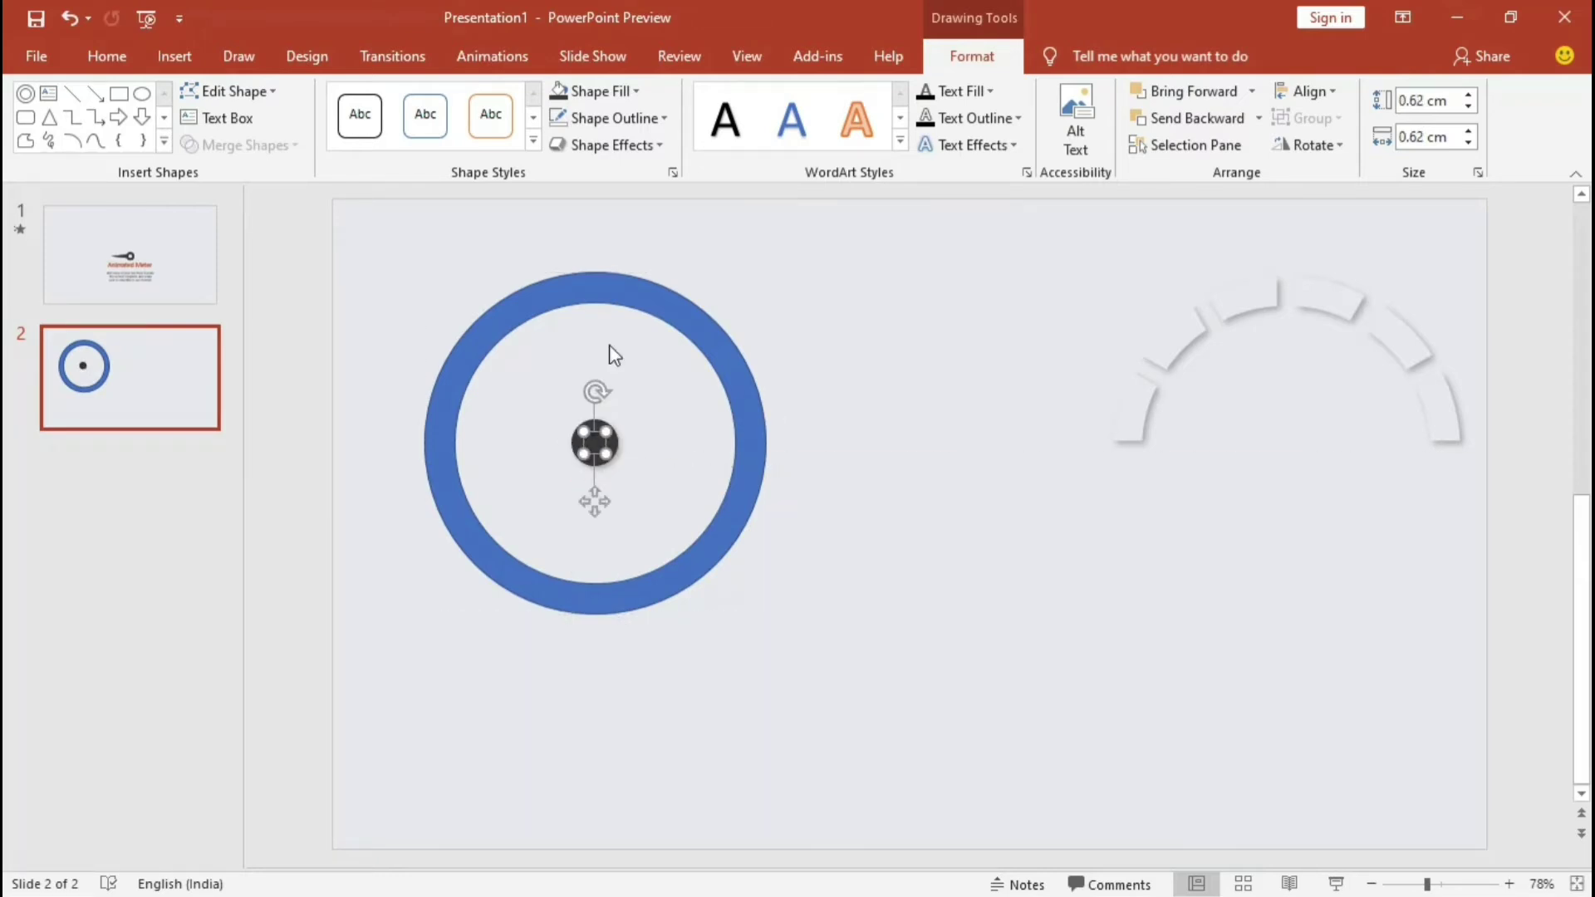
click(598, 91)
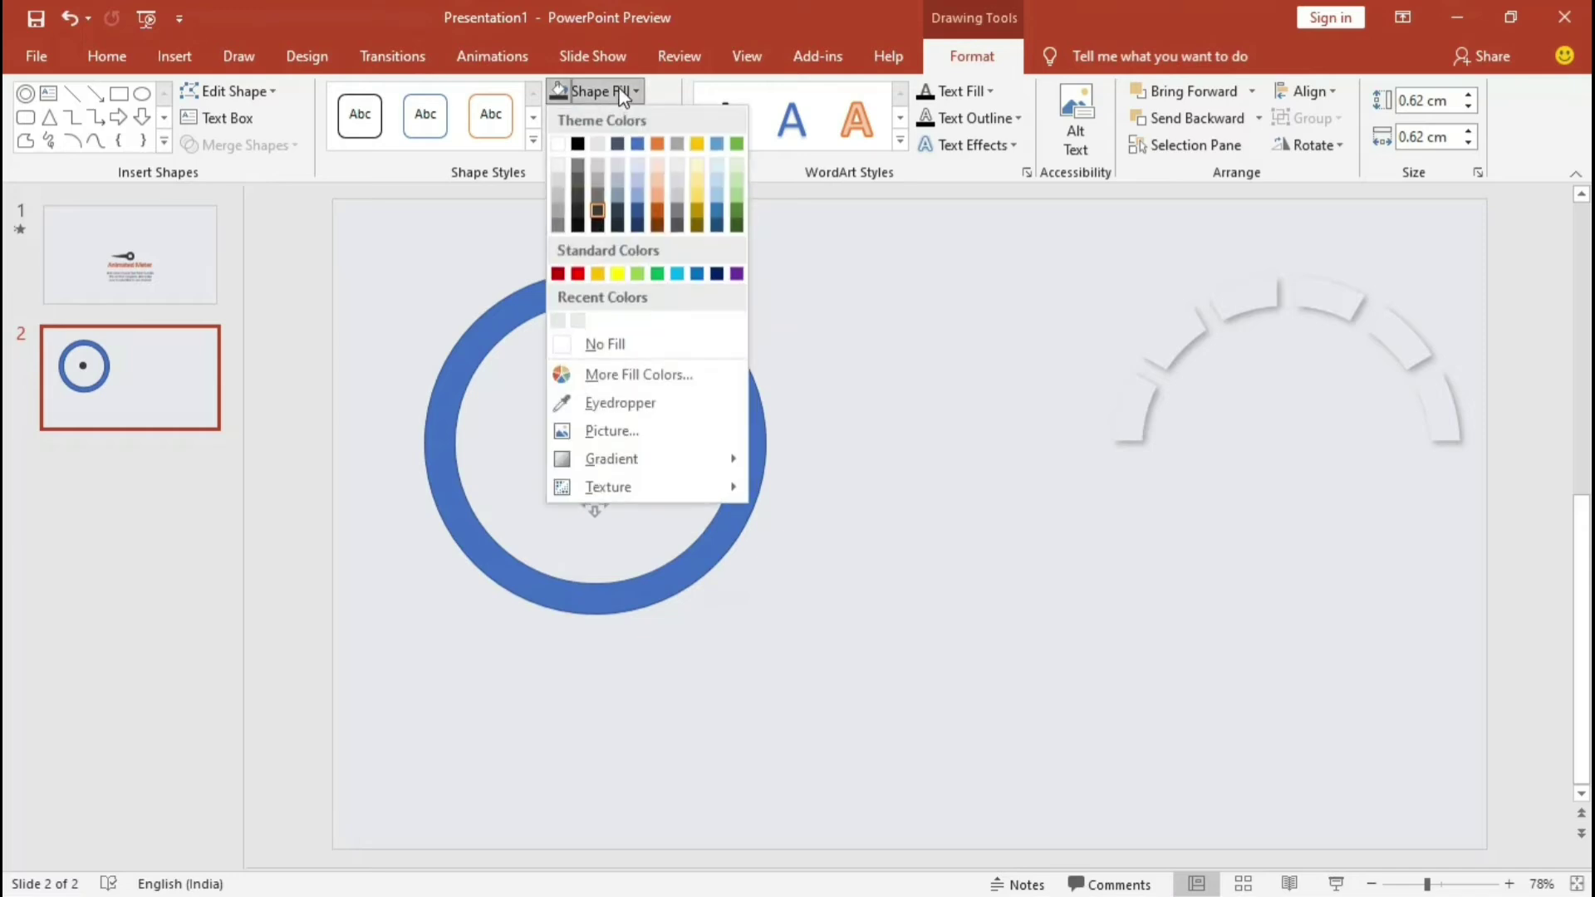
click(561, 326)
click(934, 609)
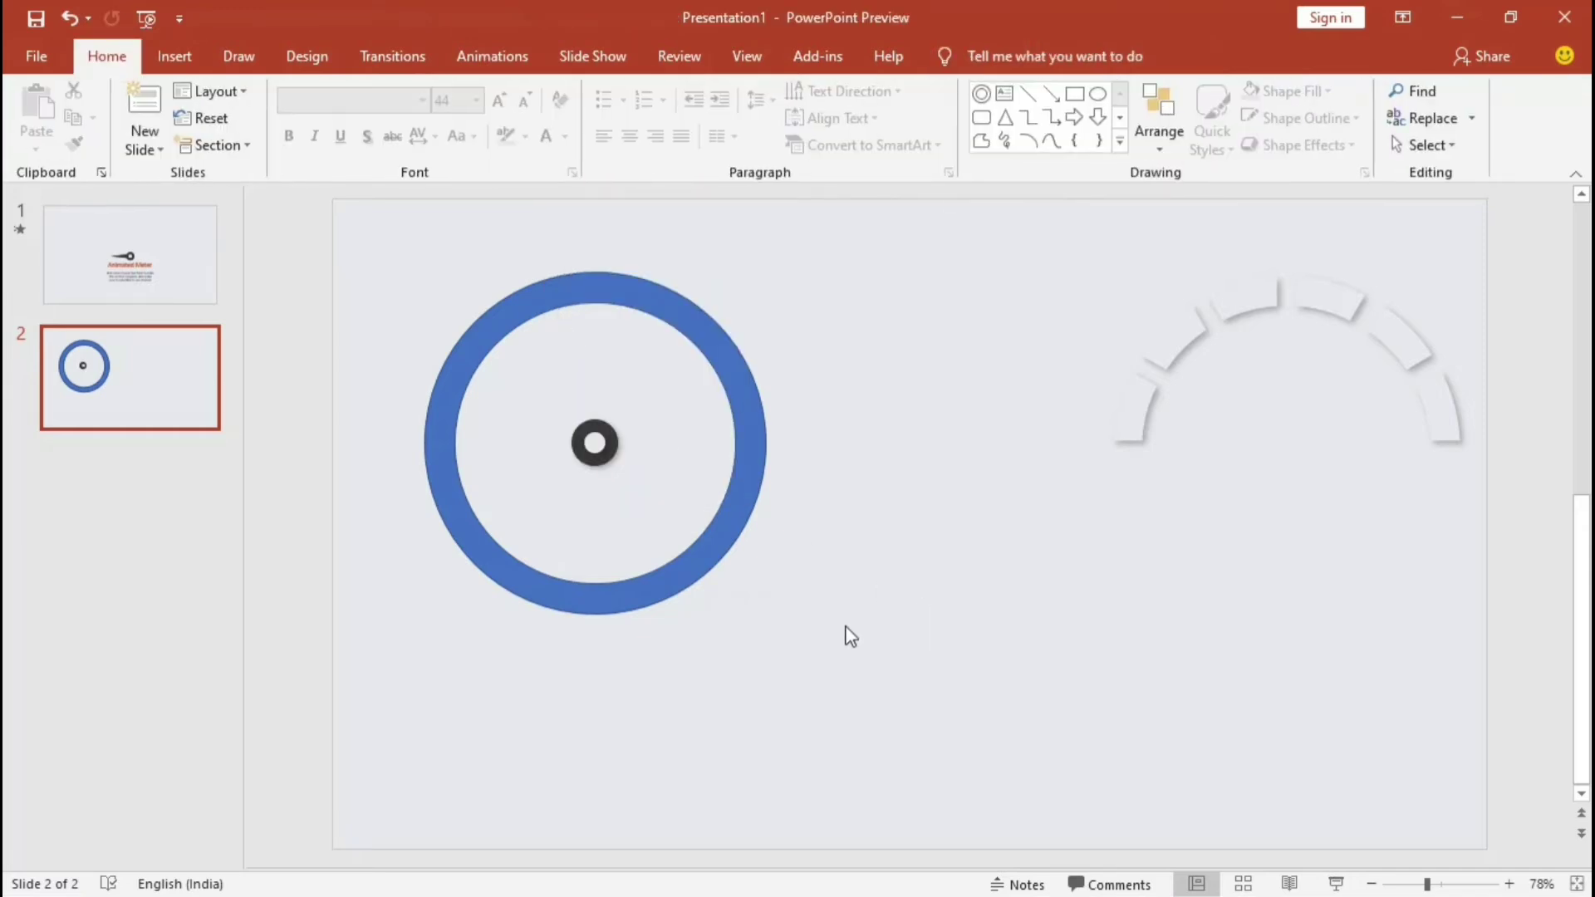
click(173, 66)
- Draw a slim triangle needle 3.84 cm tall from the hub to the ring, with no outline
click(374, 116)
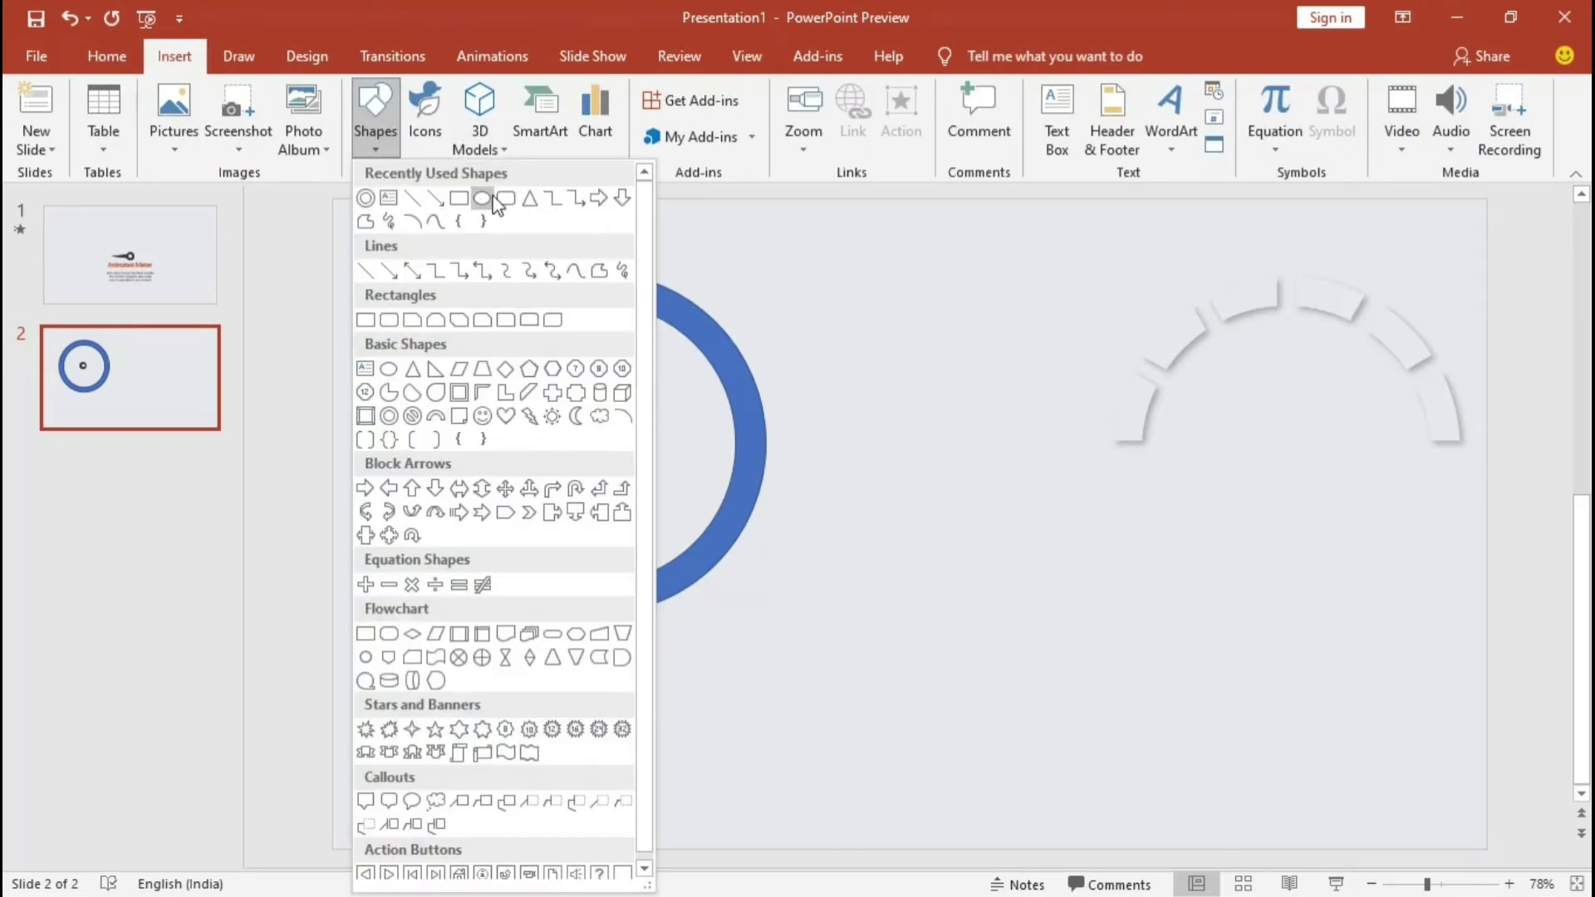
click(529, 198)
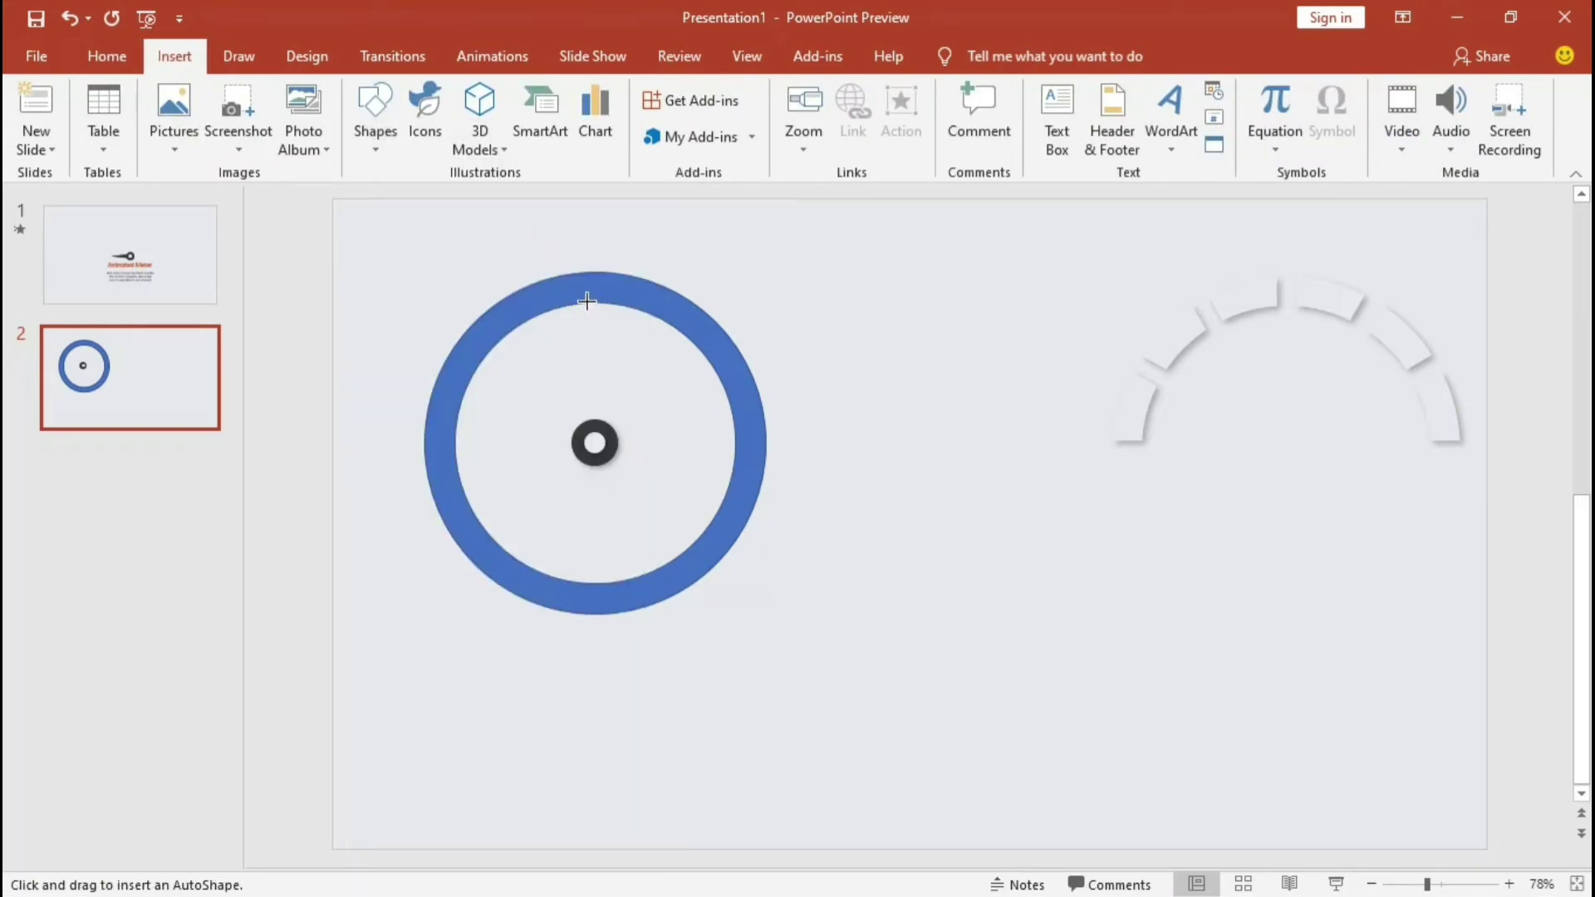
drag(586, 302, 606, 420)
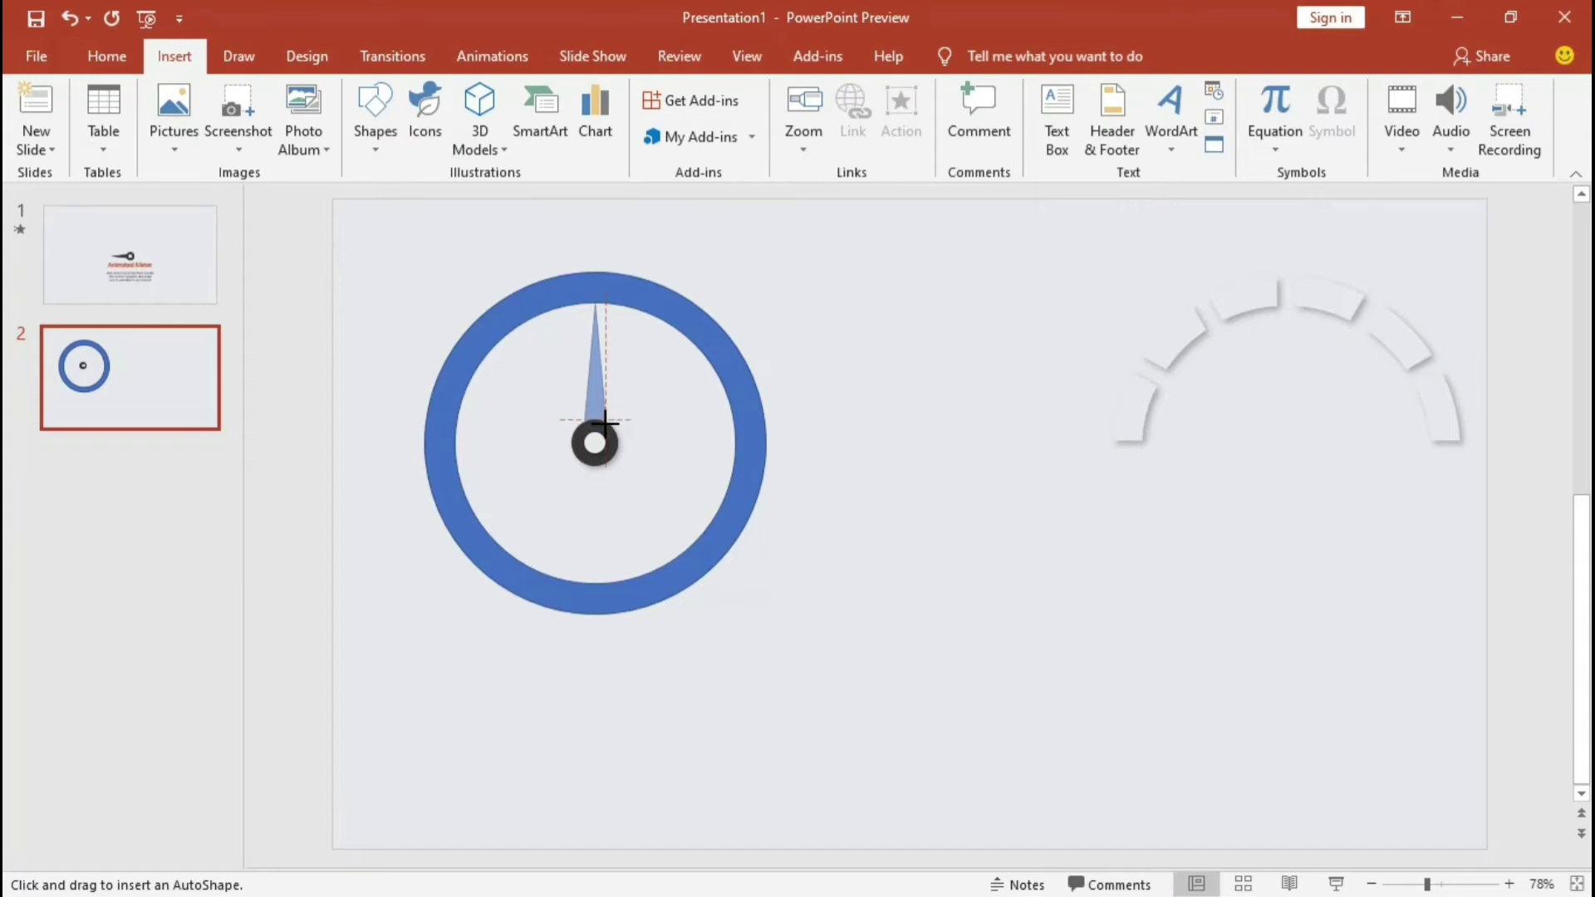
drag(607, 302, 602, 296)
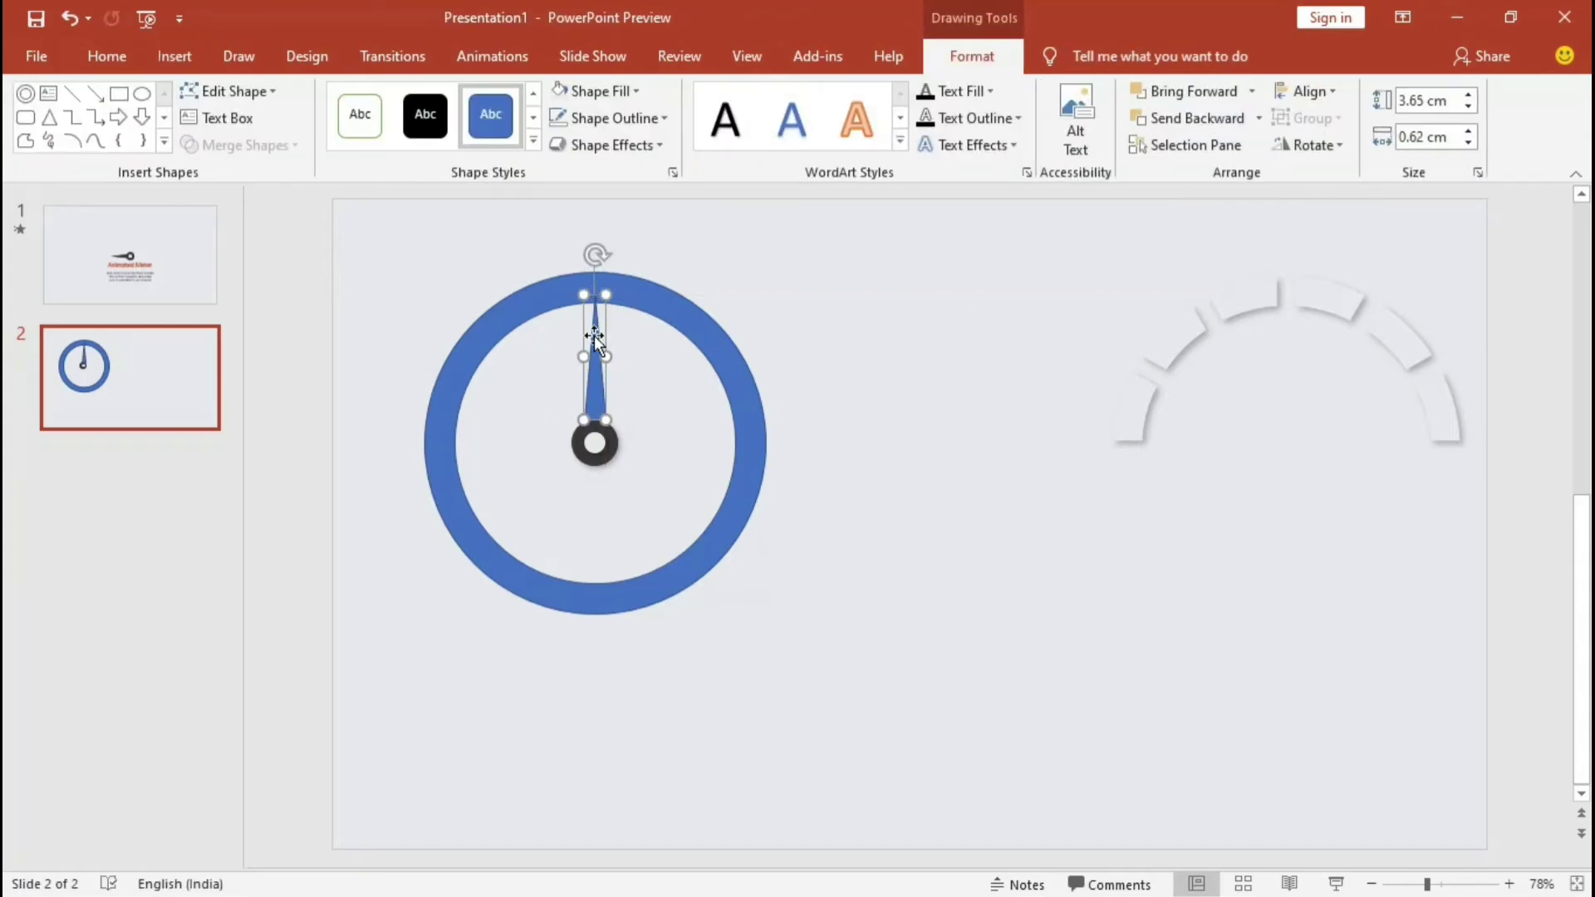
key(ctrl+z)
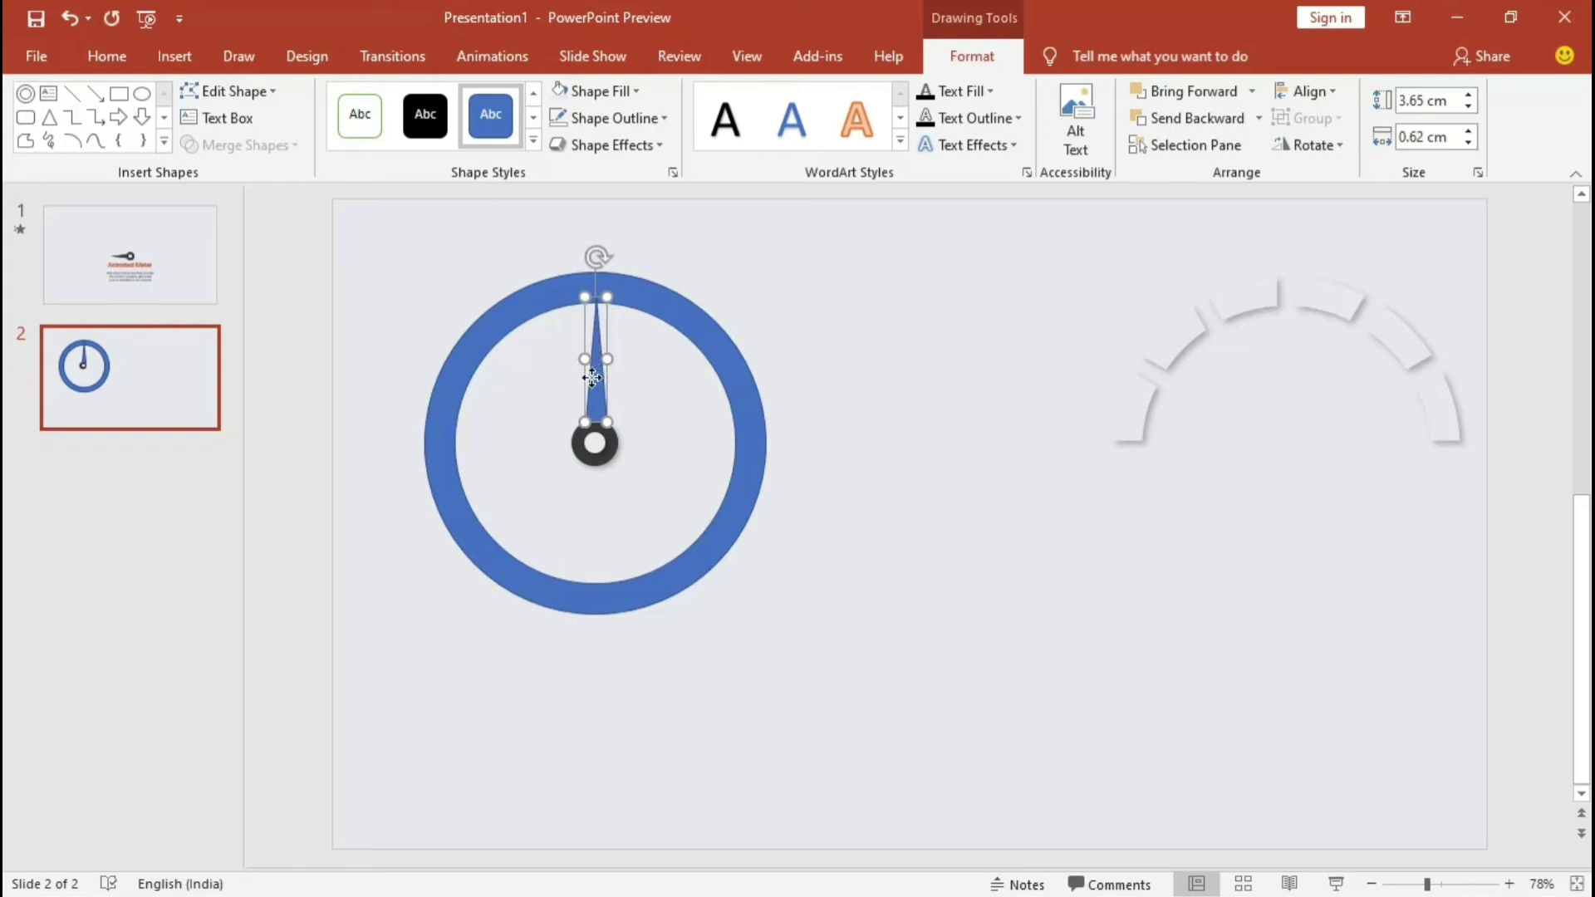
drag(600, 371, 592, 376)
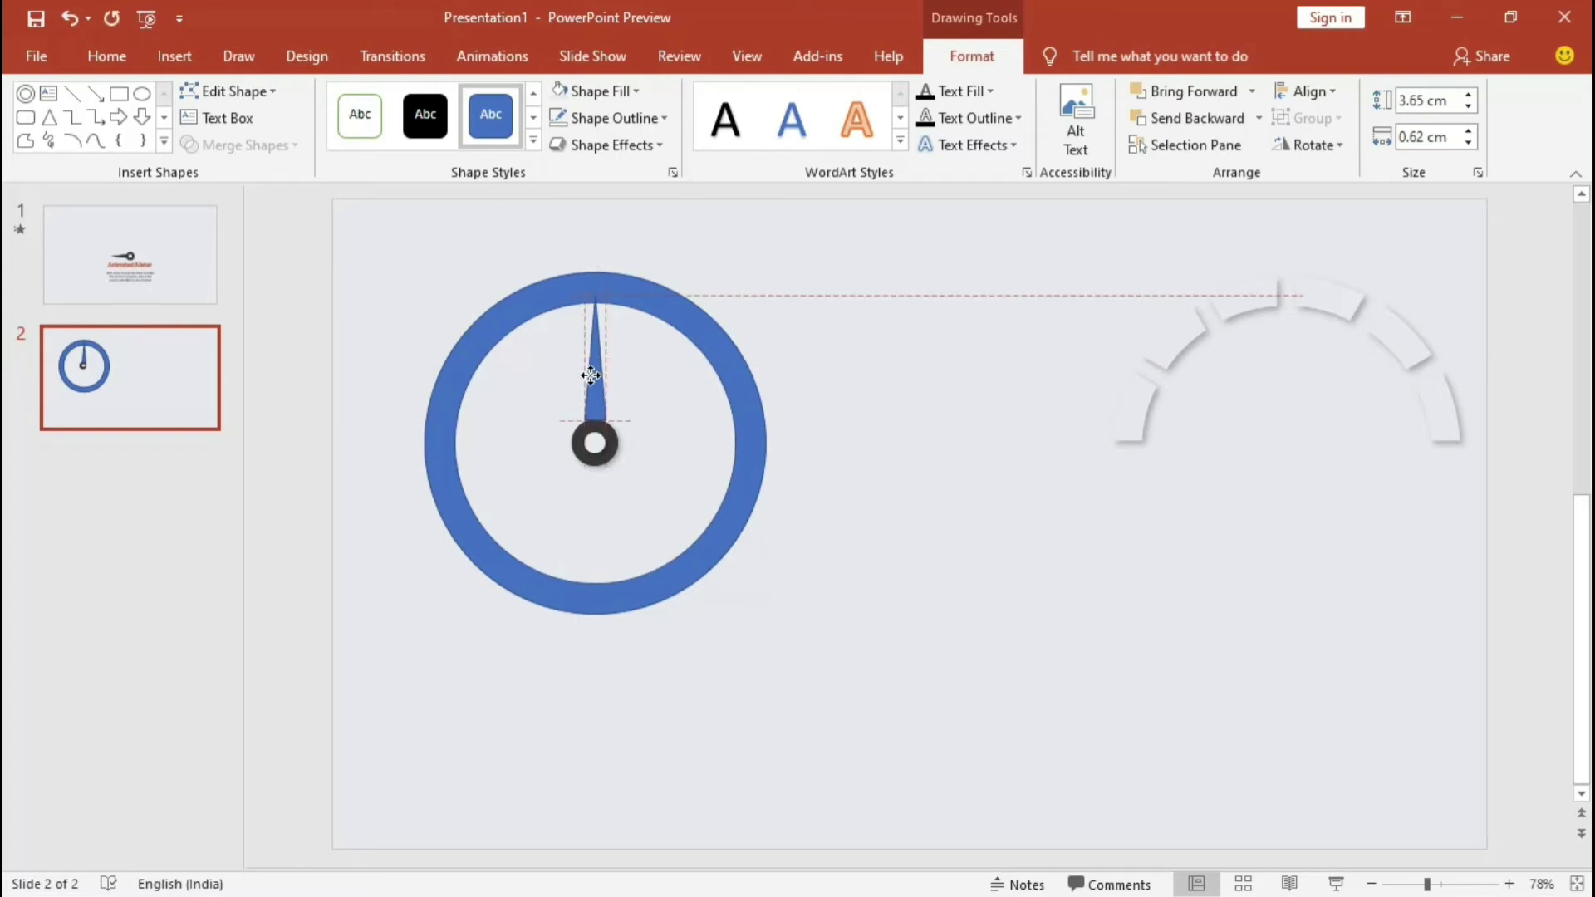
drag(590, 376, 590, 376)
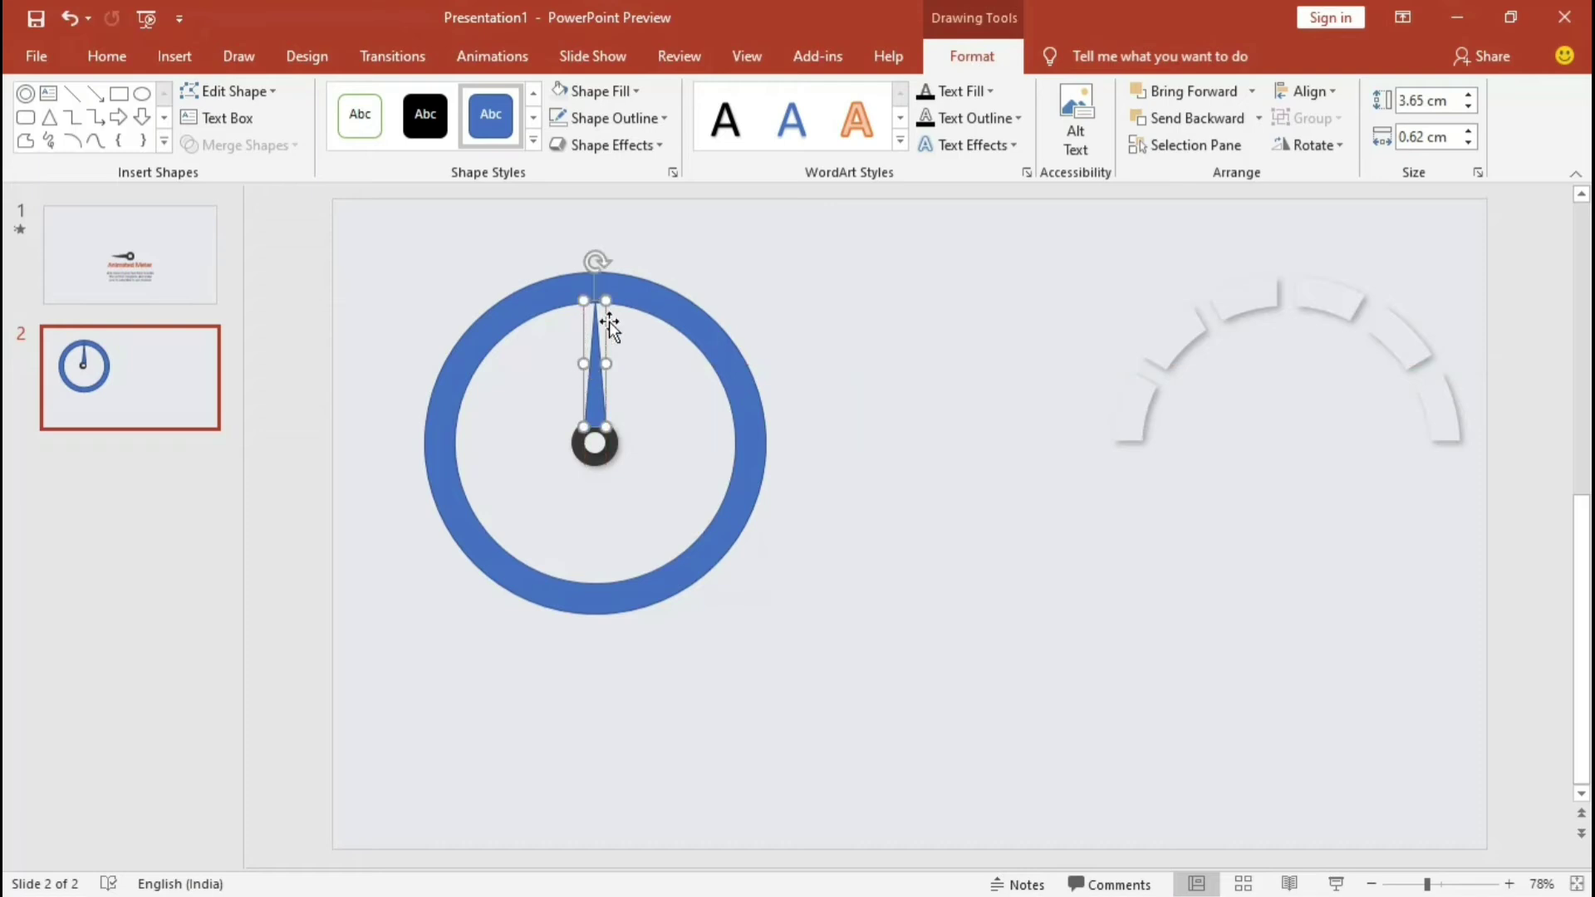
drag(608, 297, 604, 293)
click(606, 118)
click(588, 376)
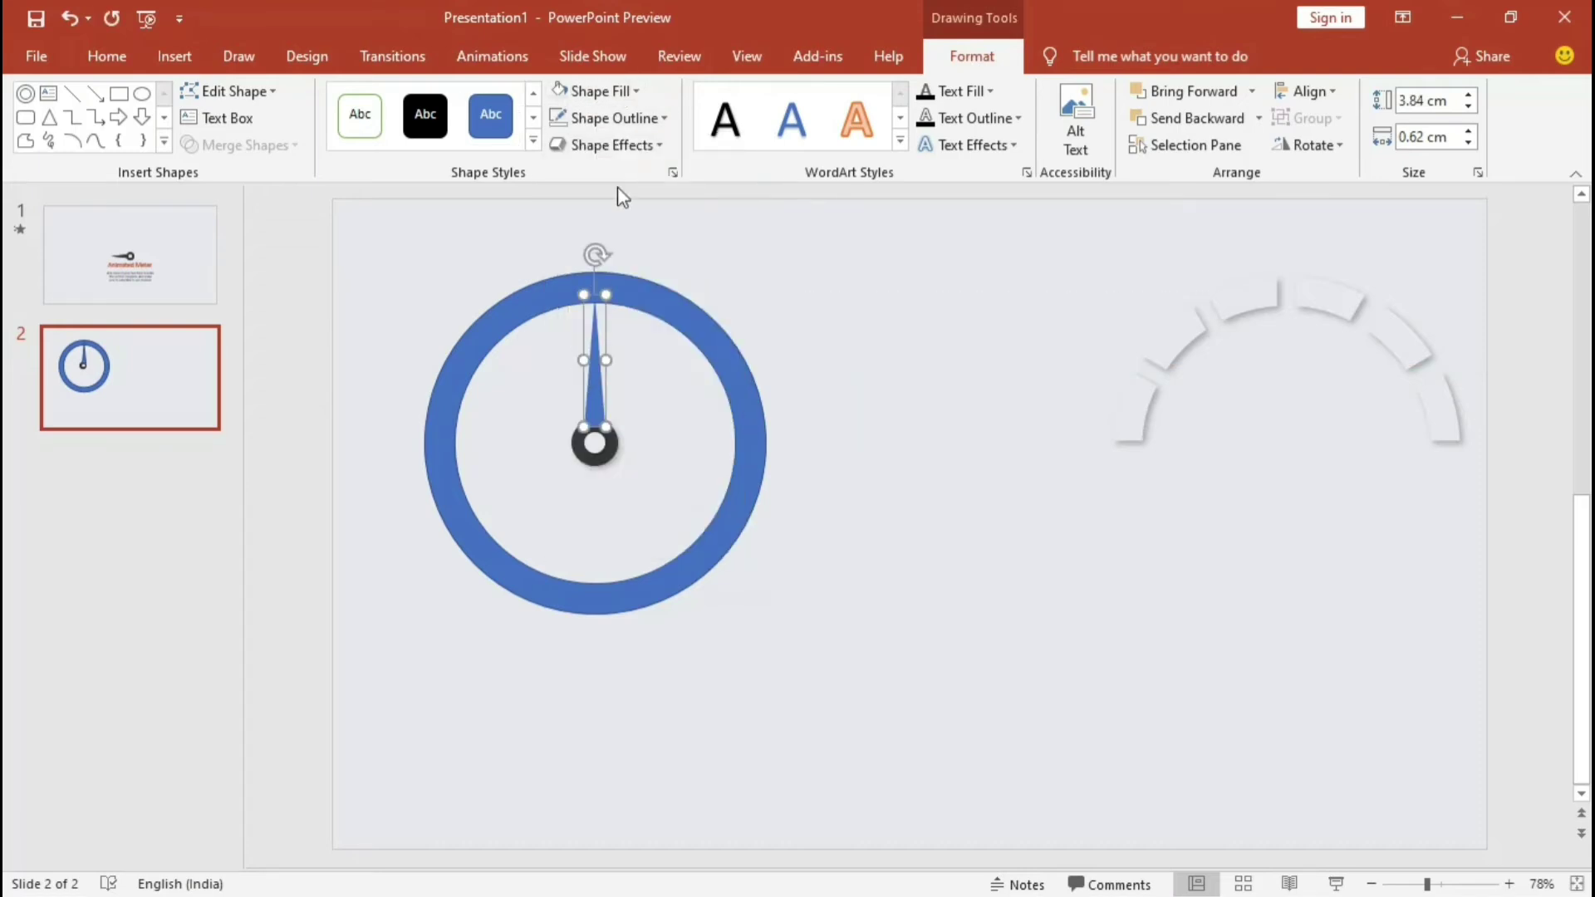
- Fill the needle dark grey and add an outer drop shadow at 4 pt distance
click(604, 91)
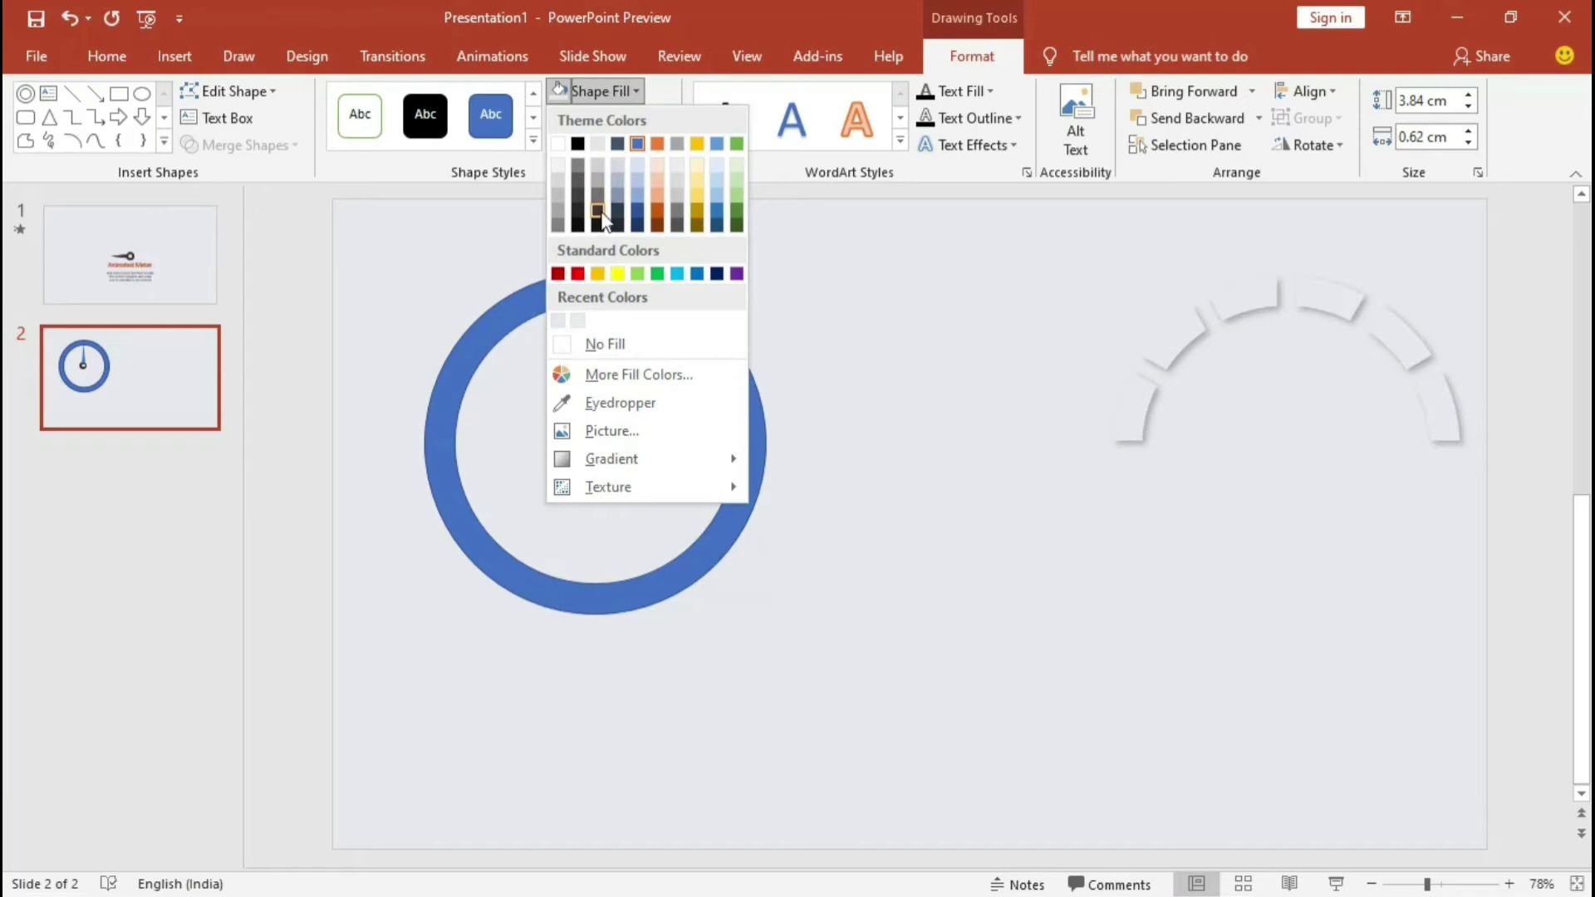
click(597, 223)
right_click(588, 359)
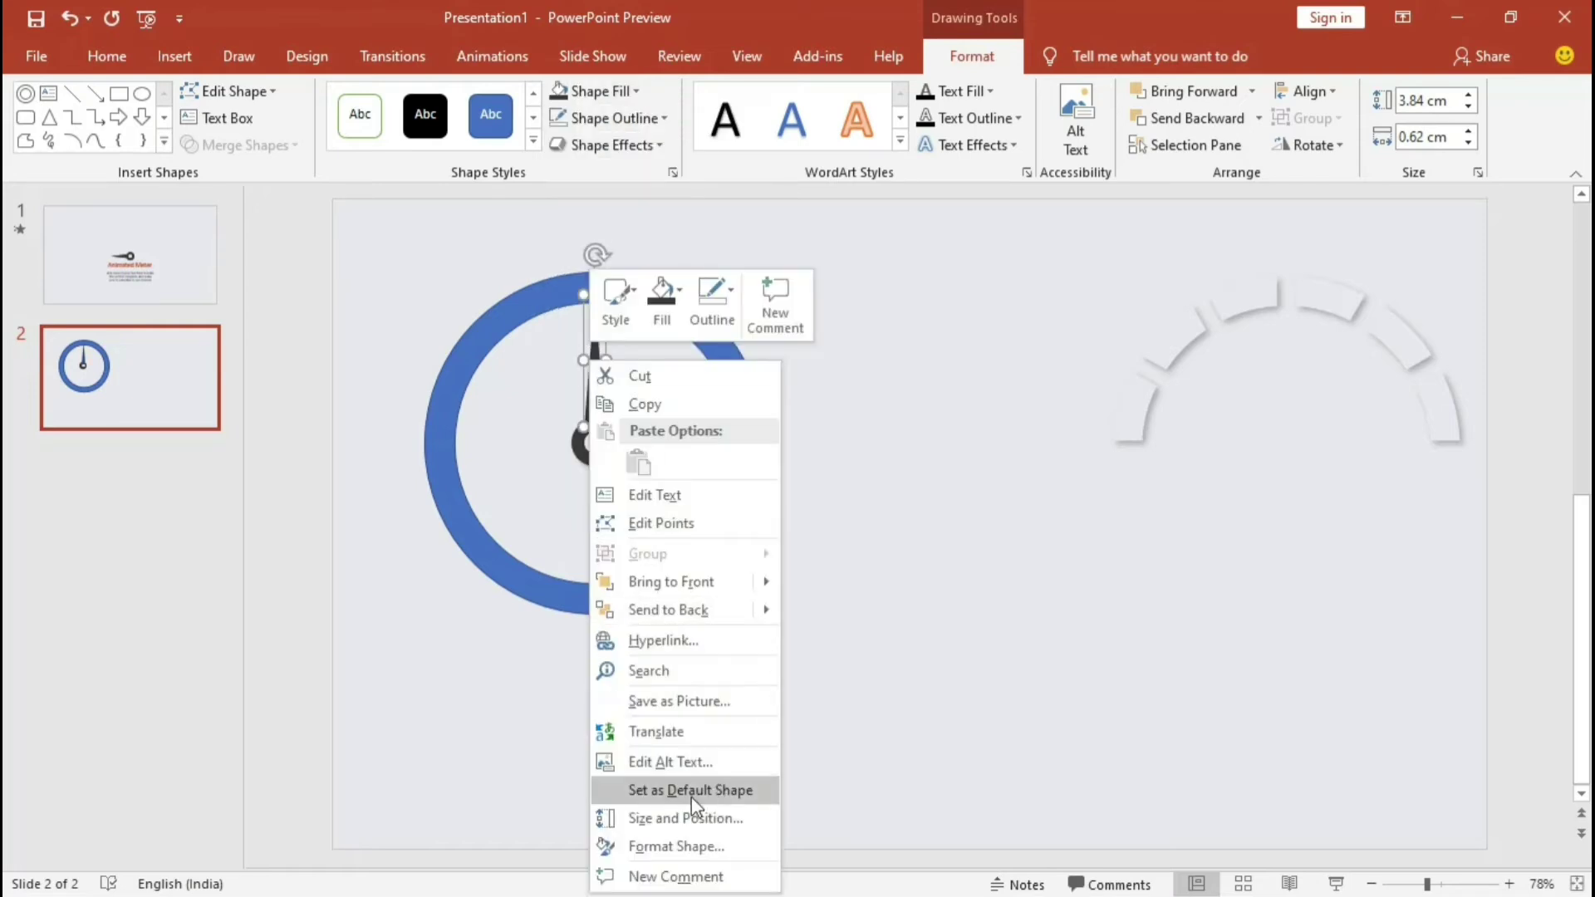
click(676, 847)
click(1344, 293)
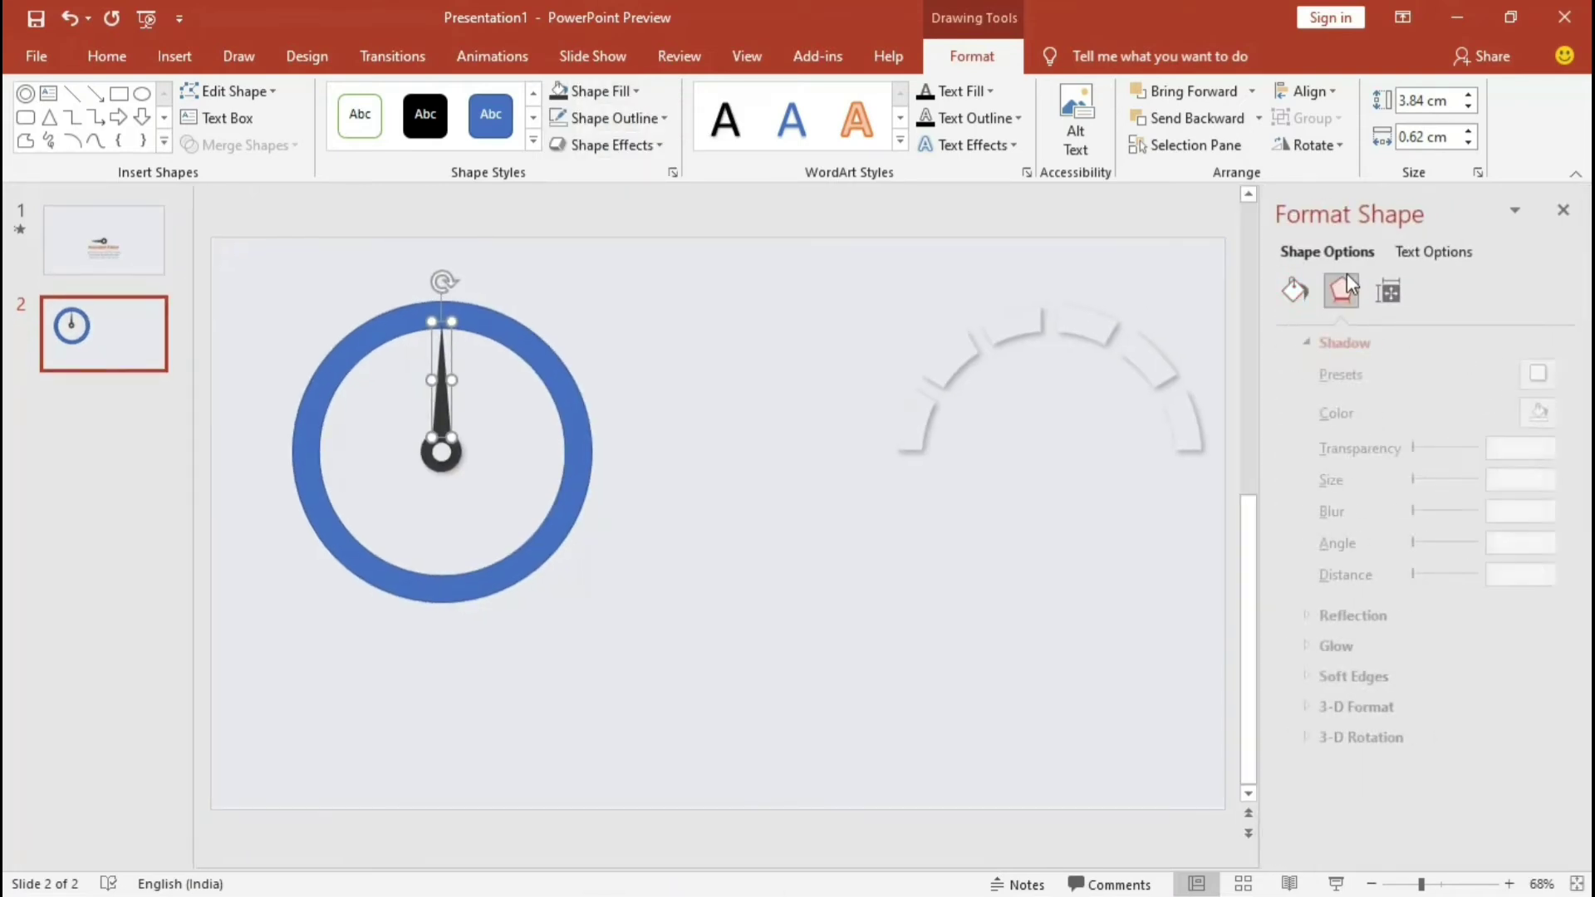
click(1525, 374)
click(1413, 541)
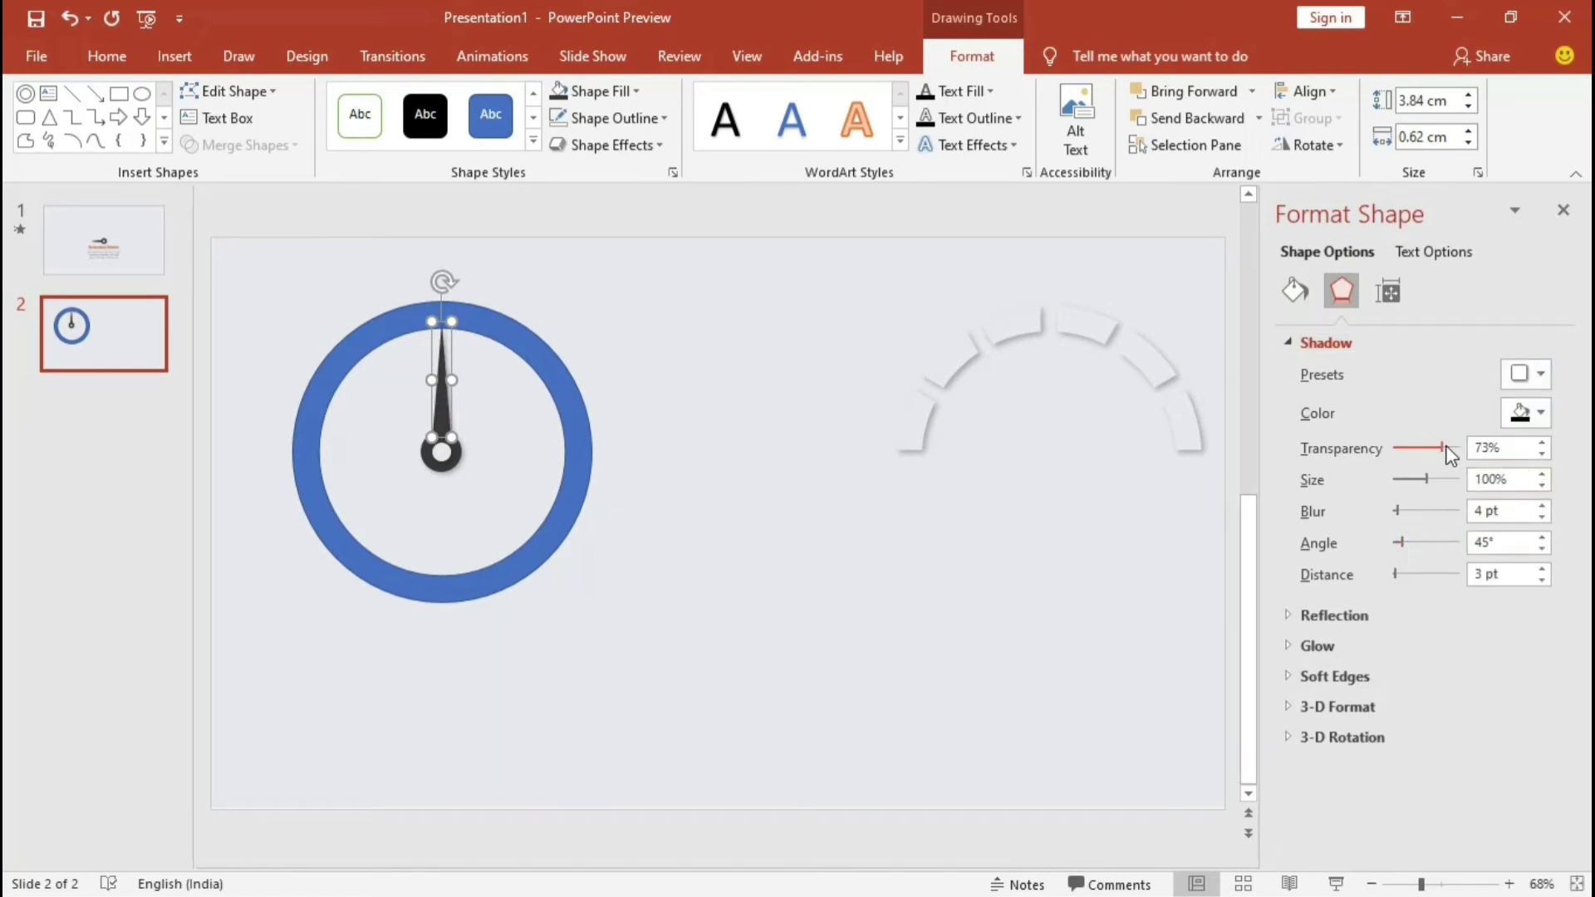
click(1541, 570)
click(1564, 211)
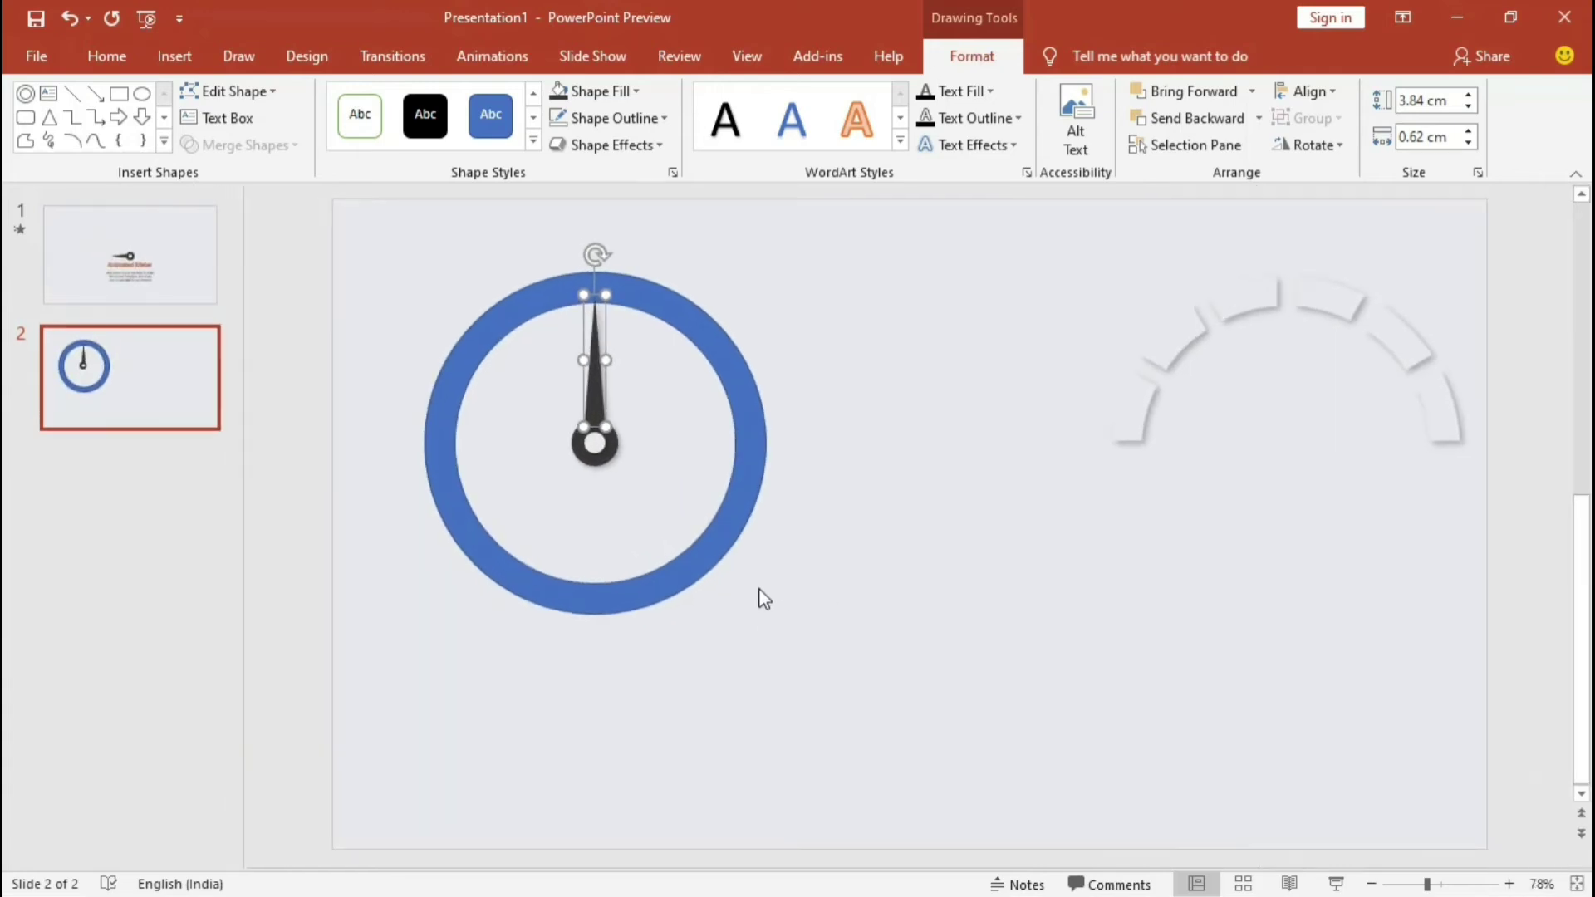
click(759, 599)
click(612, 442)
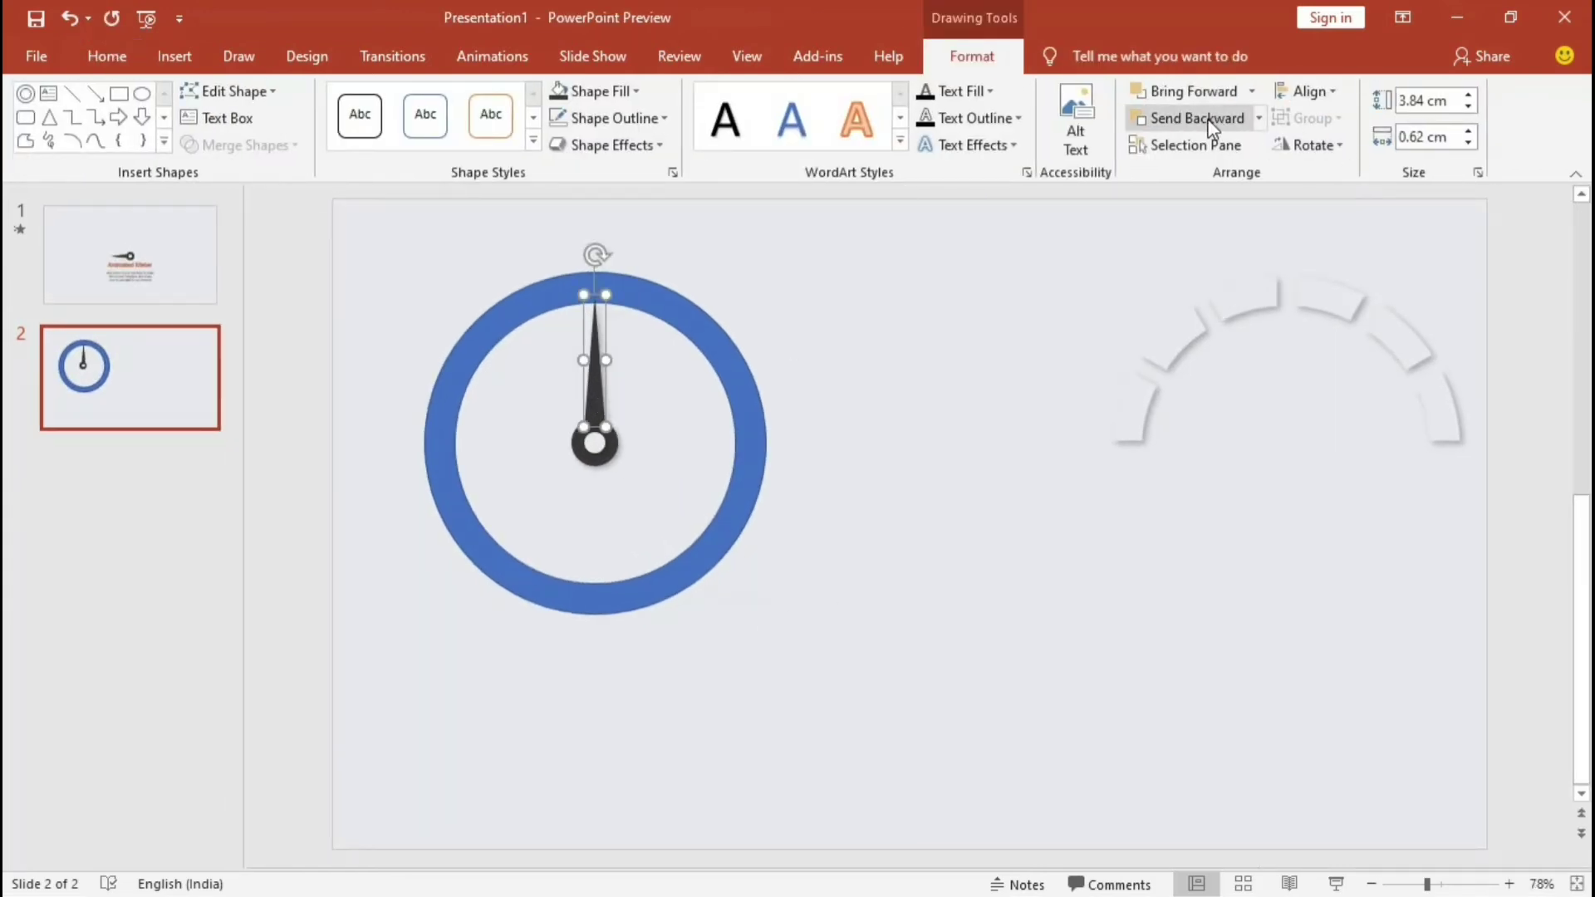
click(985, 472)
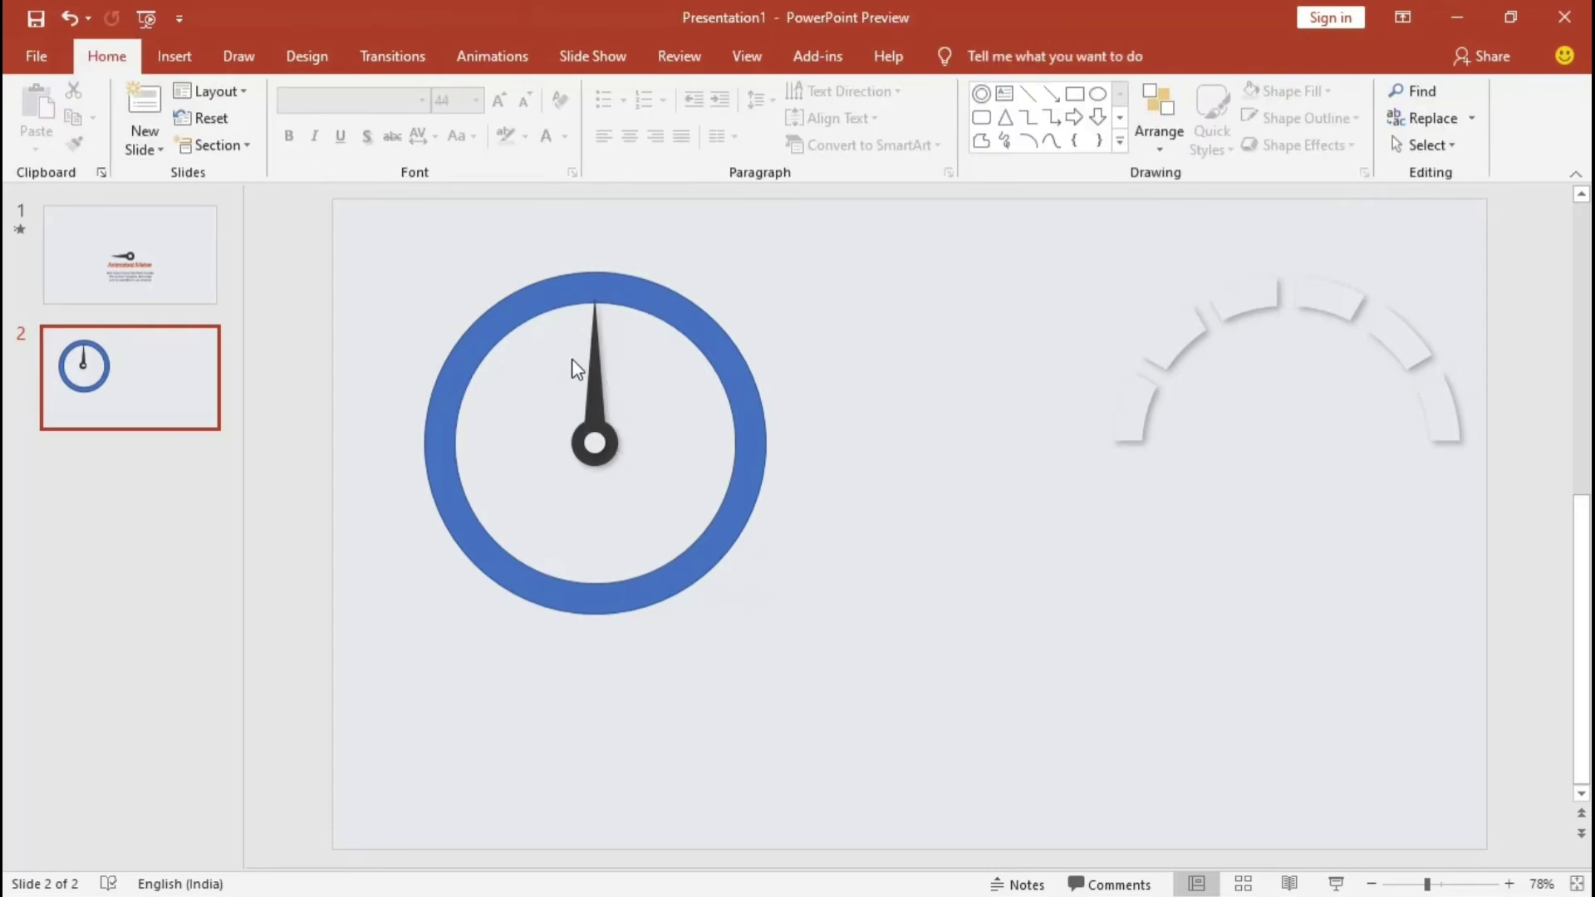
- Group the needle and hub parts into one object
click(601, 367)
drag(645, 481, 531, 407)
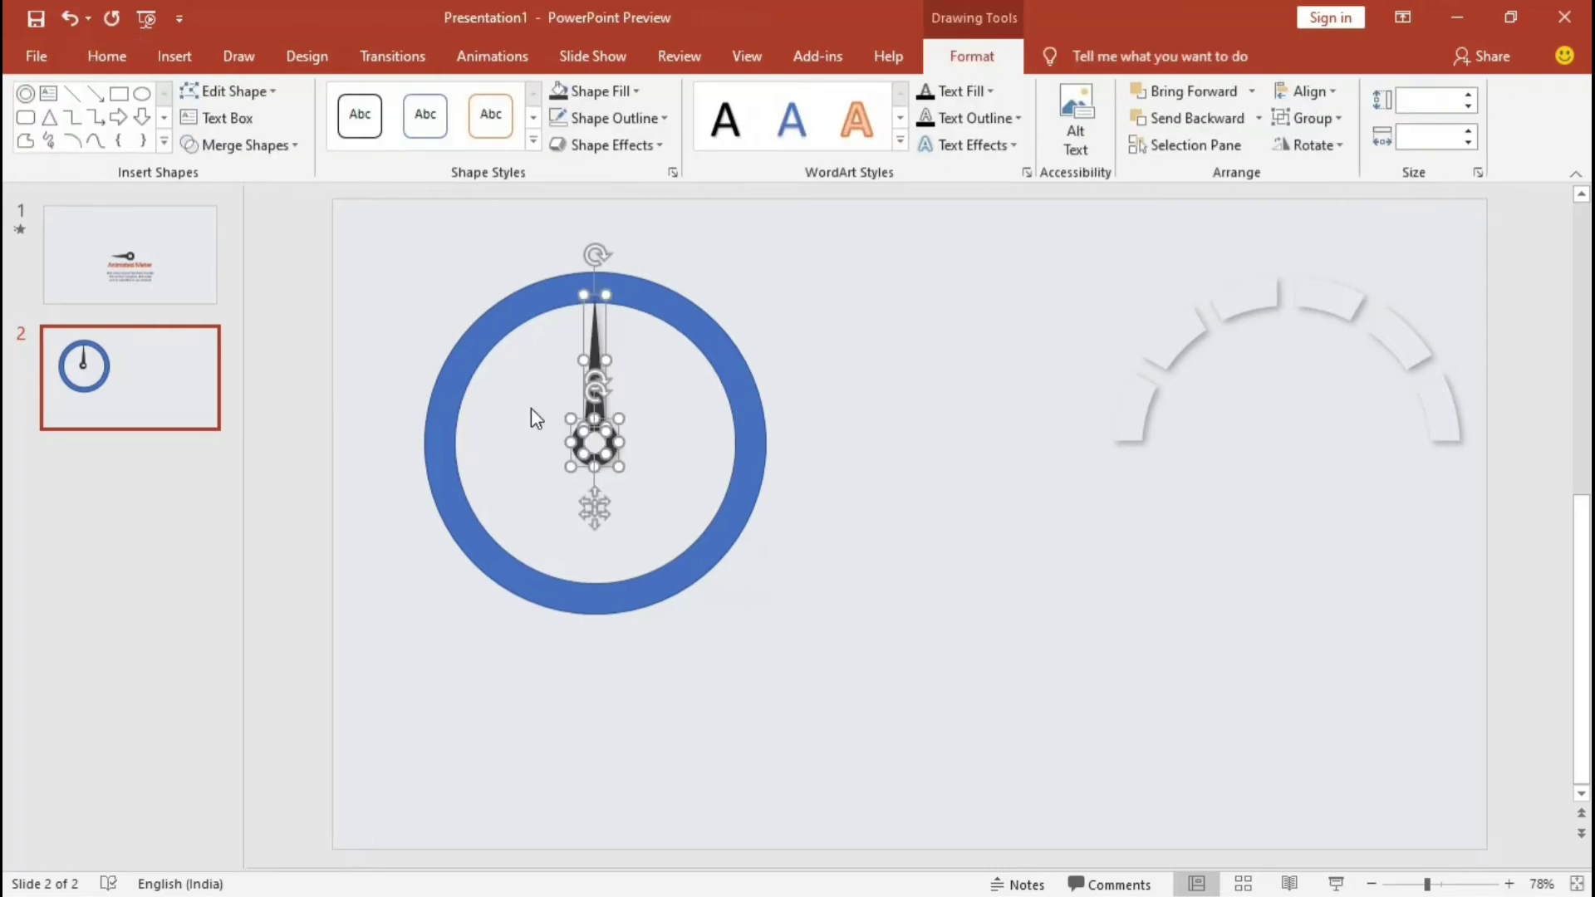
key(ctrl+g)
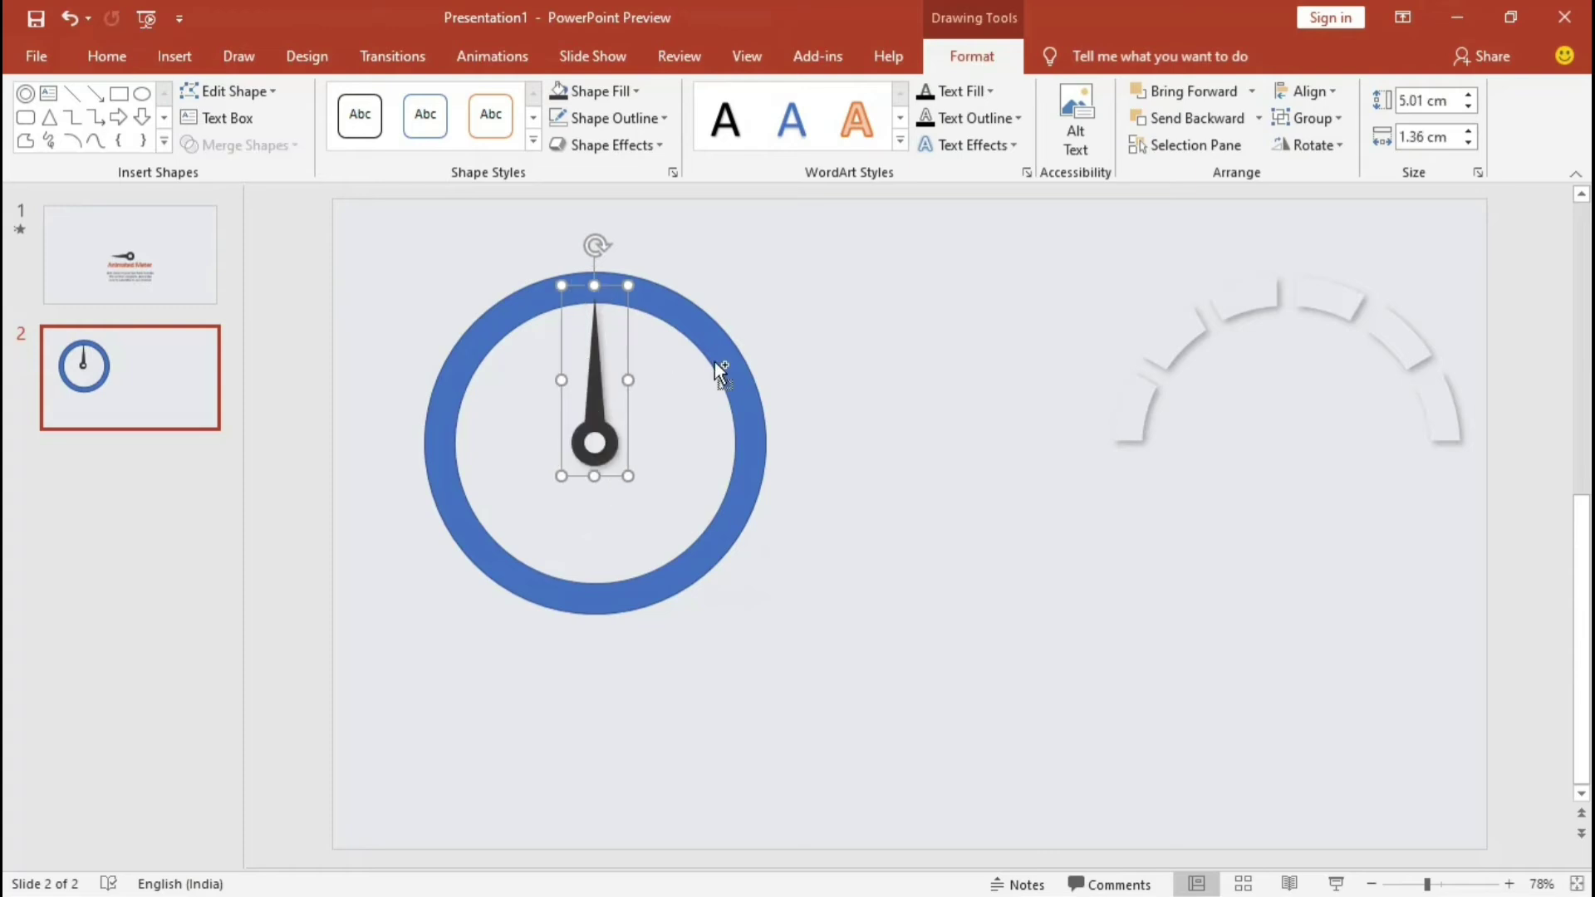
- Set the blue ring to No Fill and No Outline so it becomes invisible
click(717, 366)
click(615, 92)
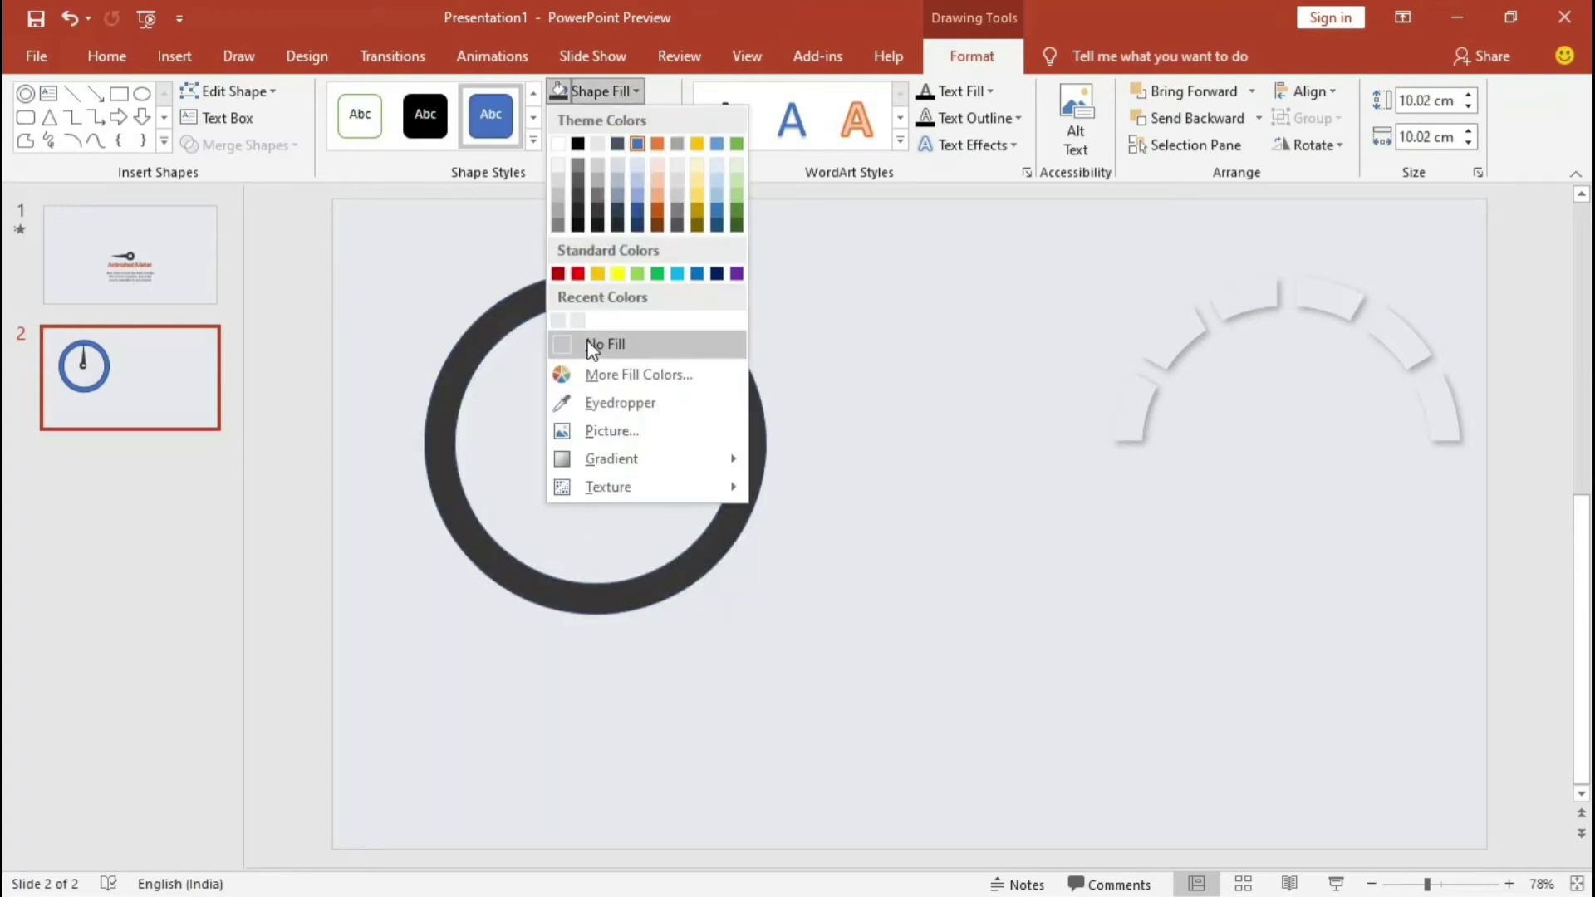
click(592, 347)
click(613, 118)
click(623, 362)
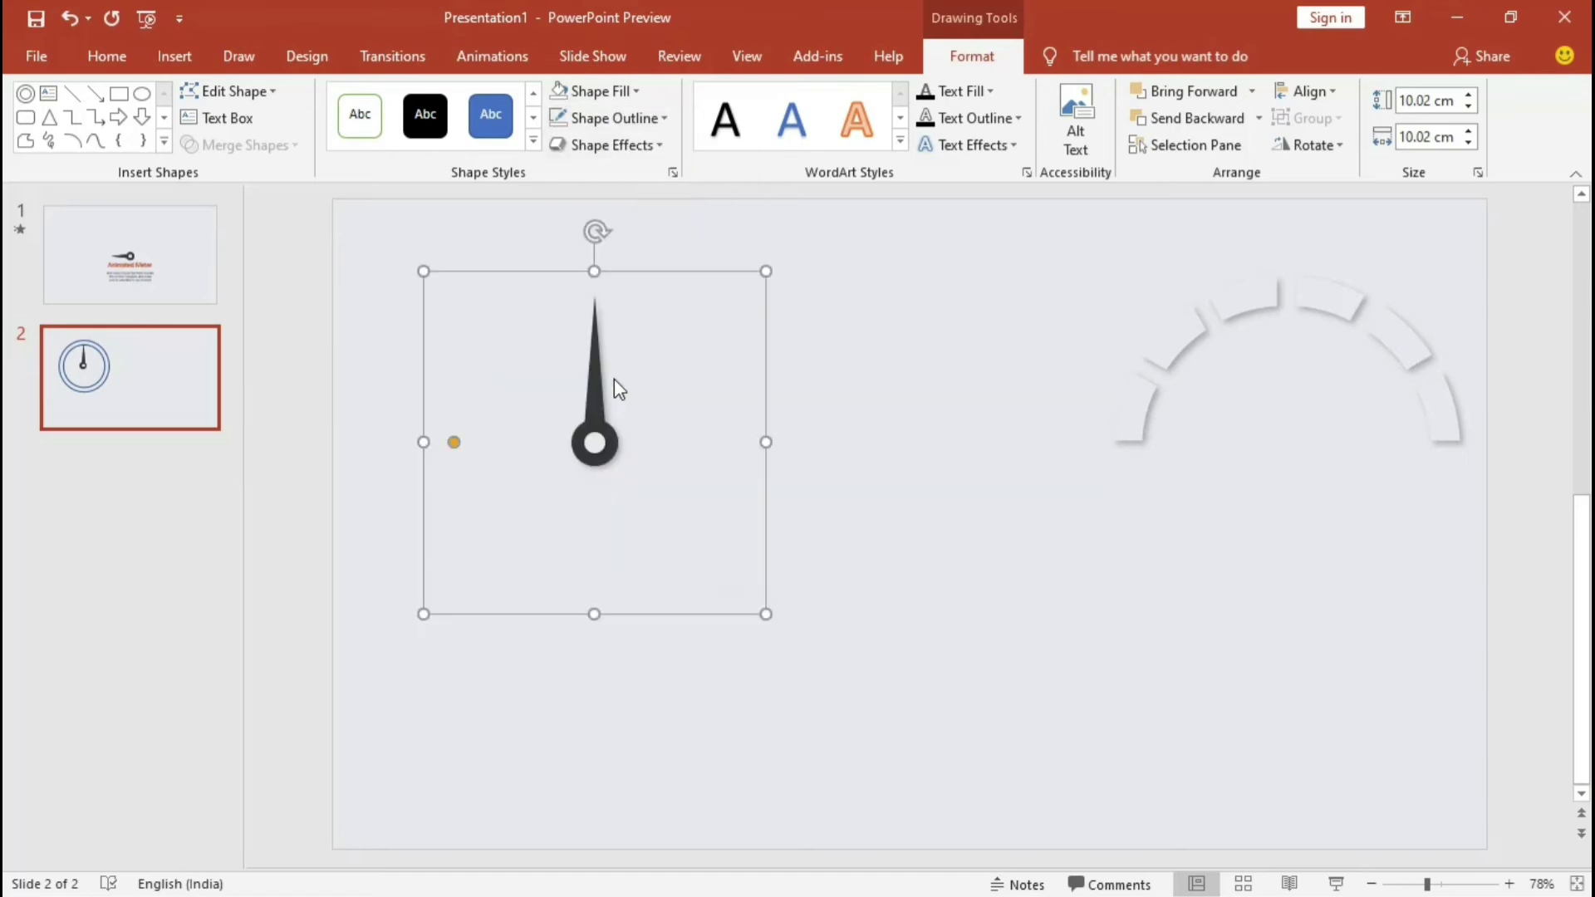
click(838, 274)
- Group the needle with the invisible ring and move the arc segments to the slide centre
drag(868, 242, 316, 616)
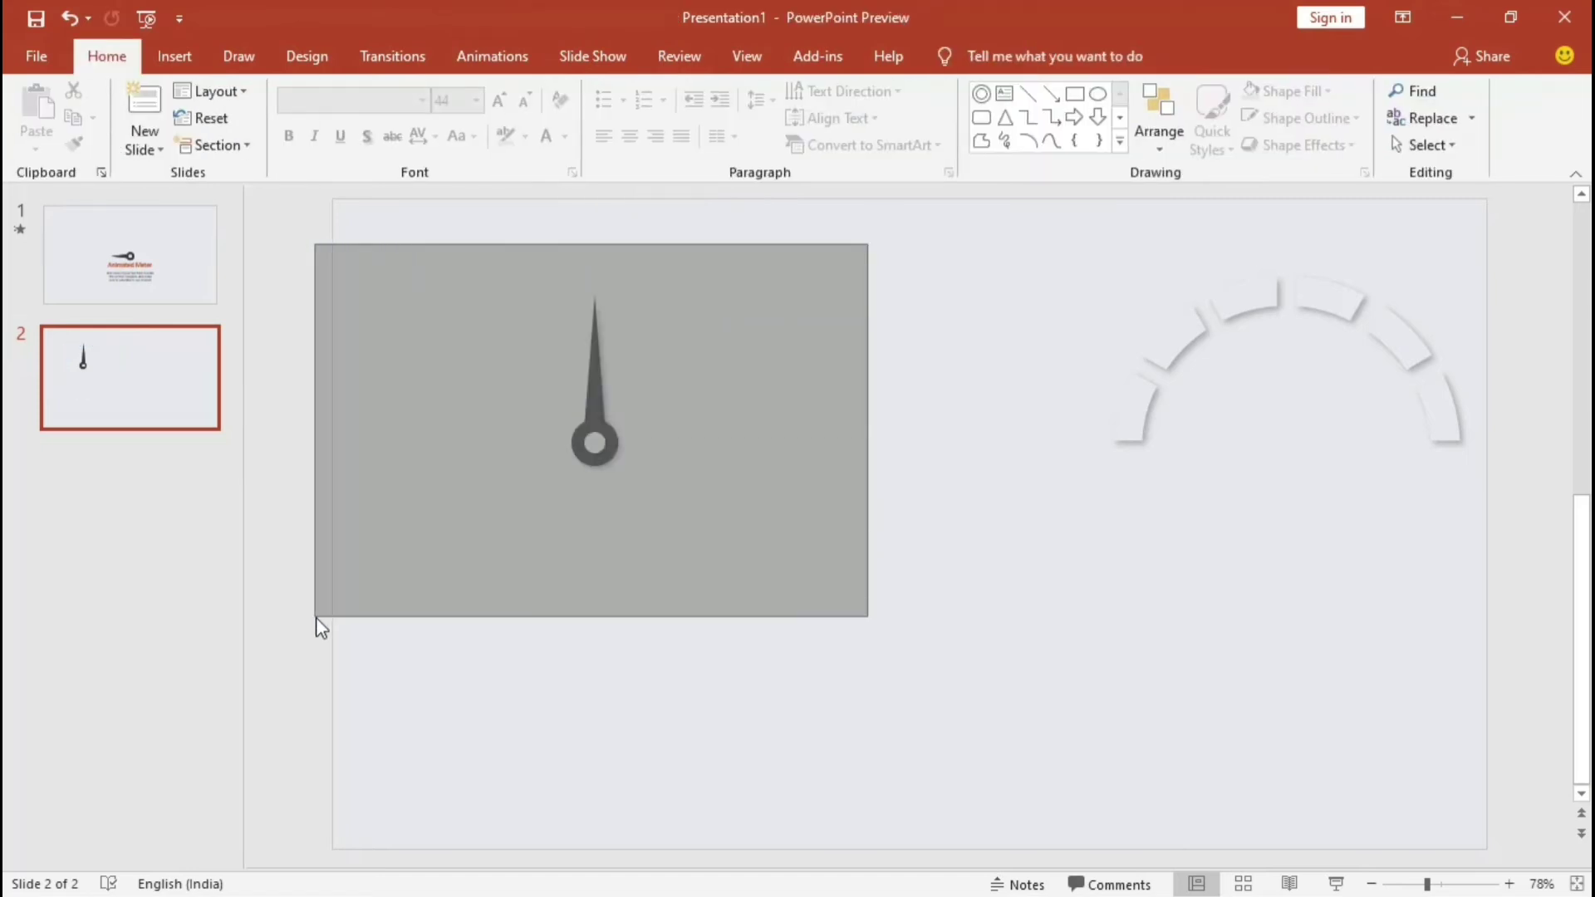
key(ctrl+g)
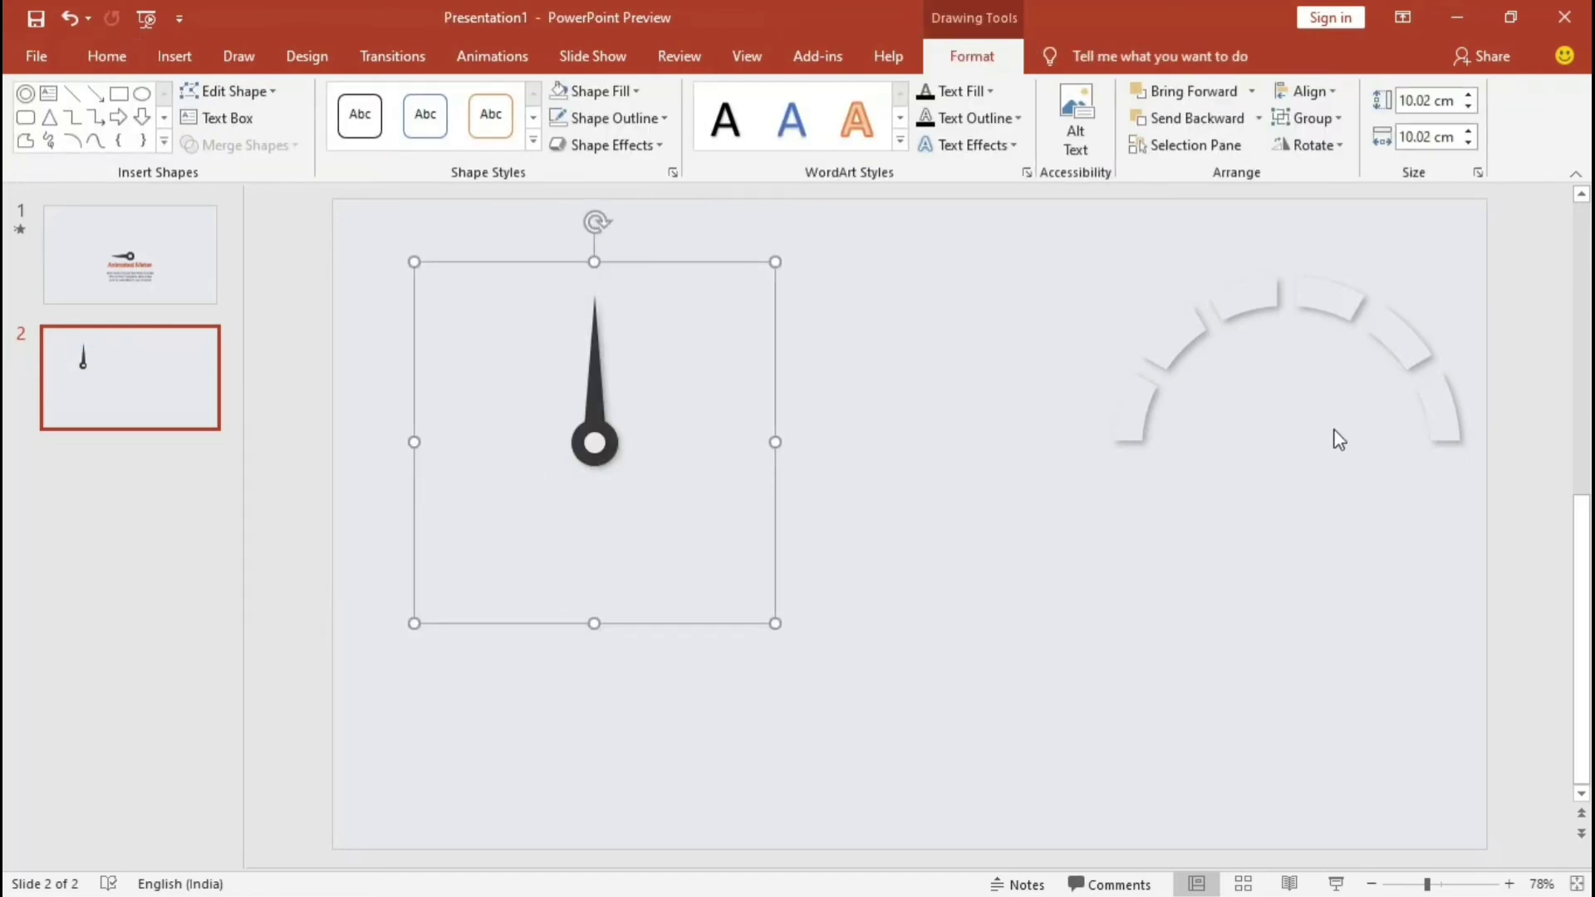
click(1258, 507)
drag(954, 247, 1525, 570)
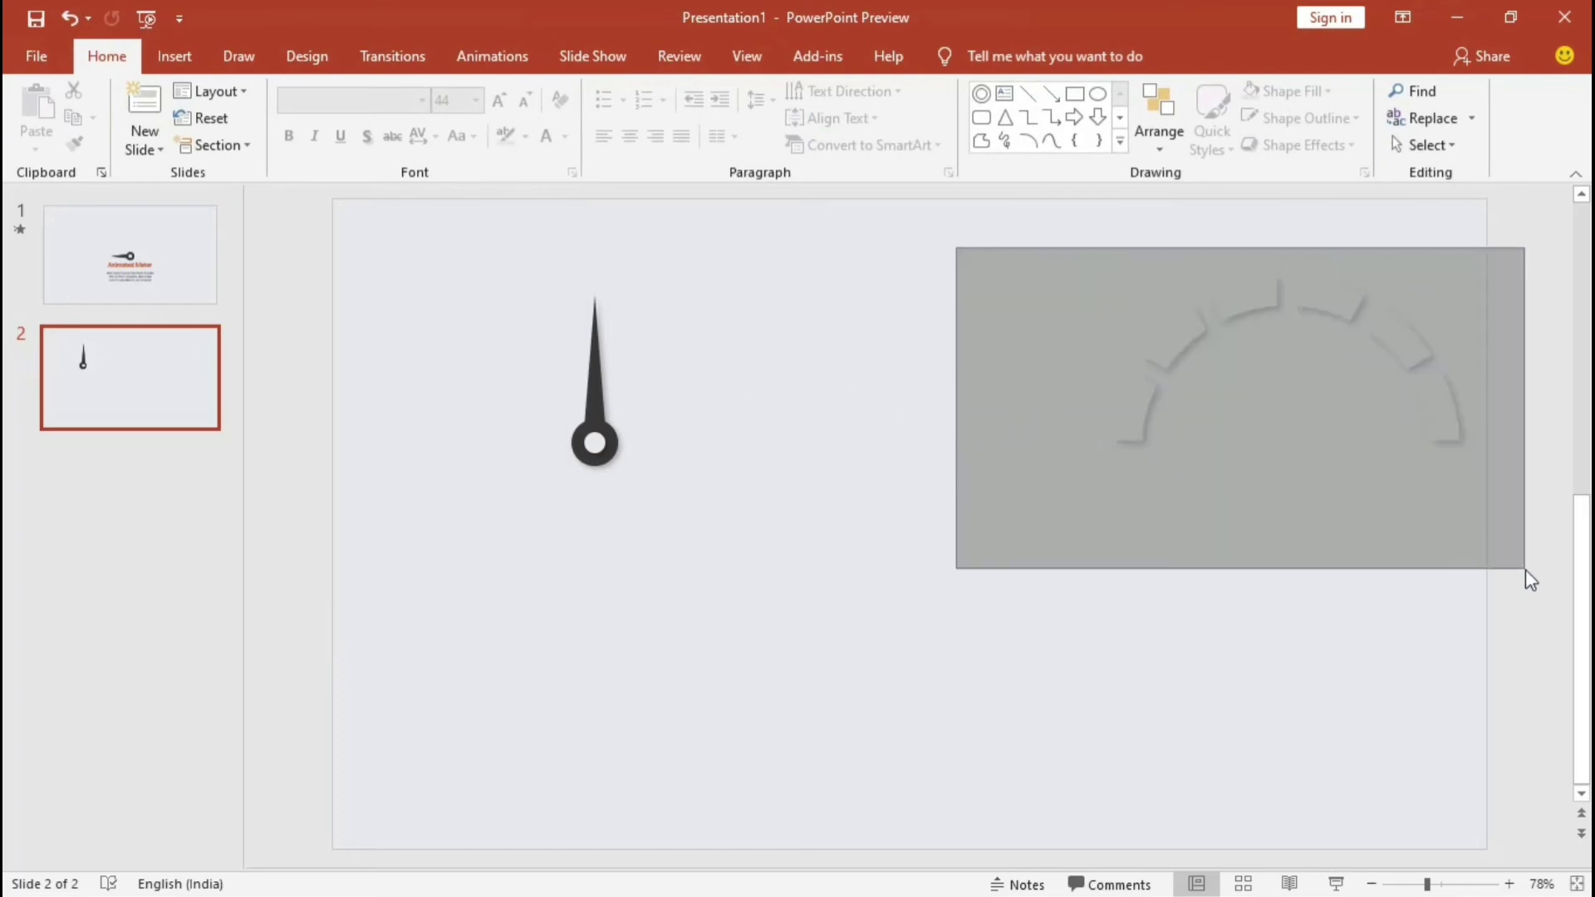
drag(1264, 308, 942, 374)
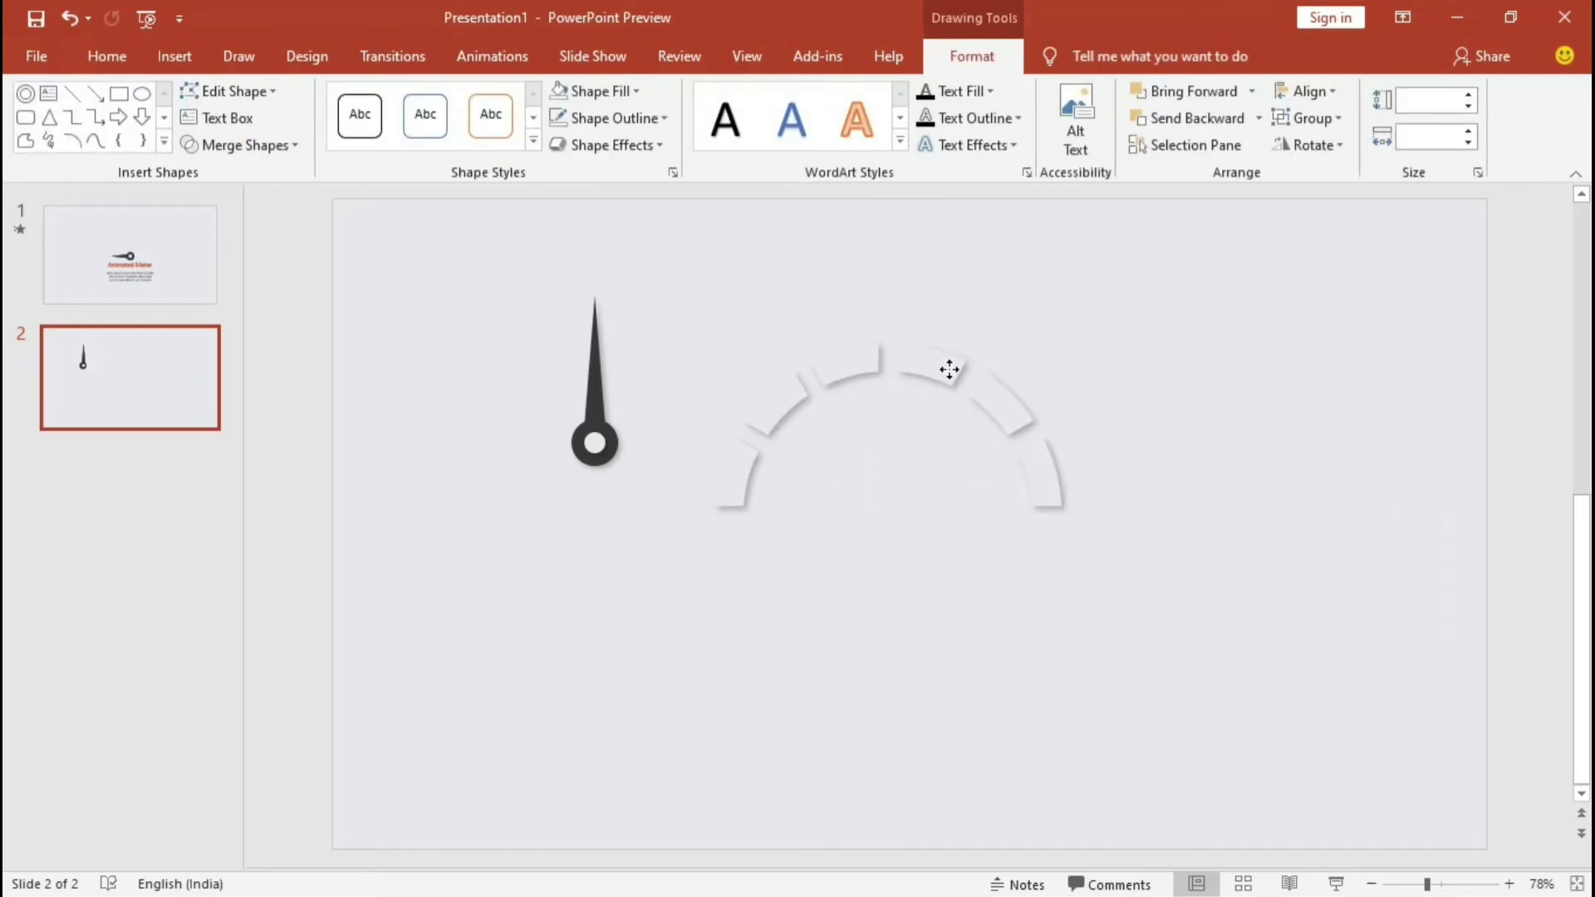
- Centre the needle group under the arc and rotate it to point left
click(595, 385)
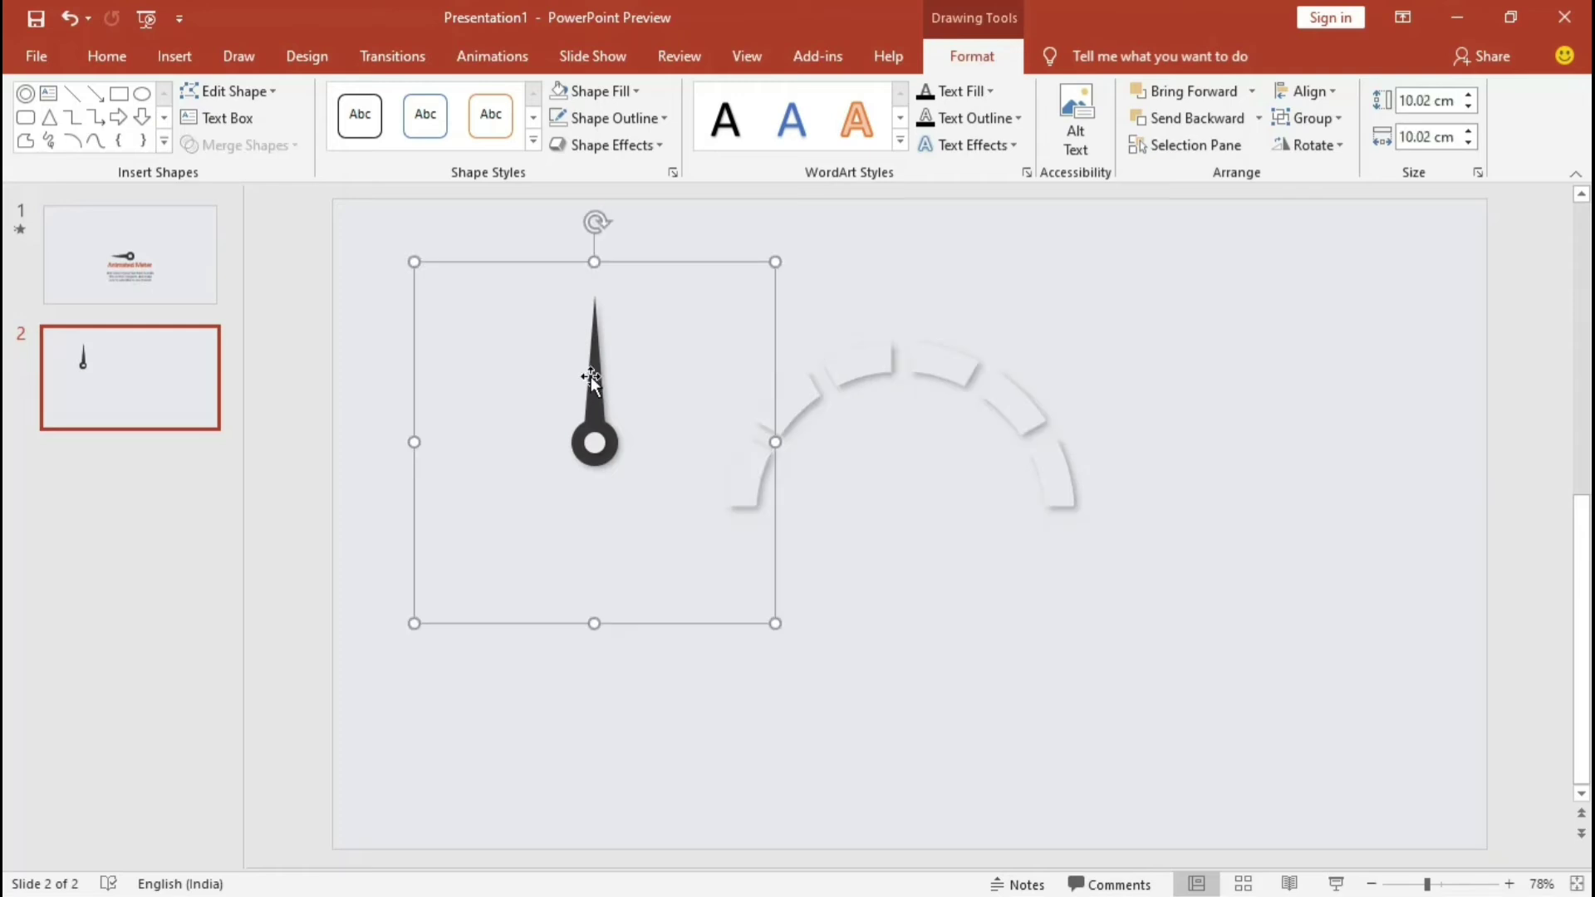
drag(590, 376, 898, 462)
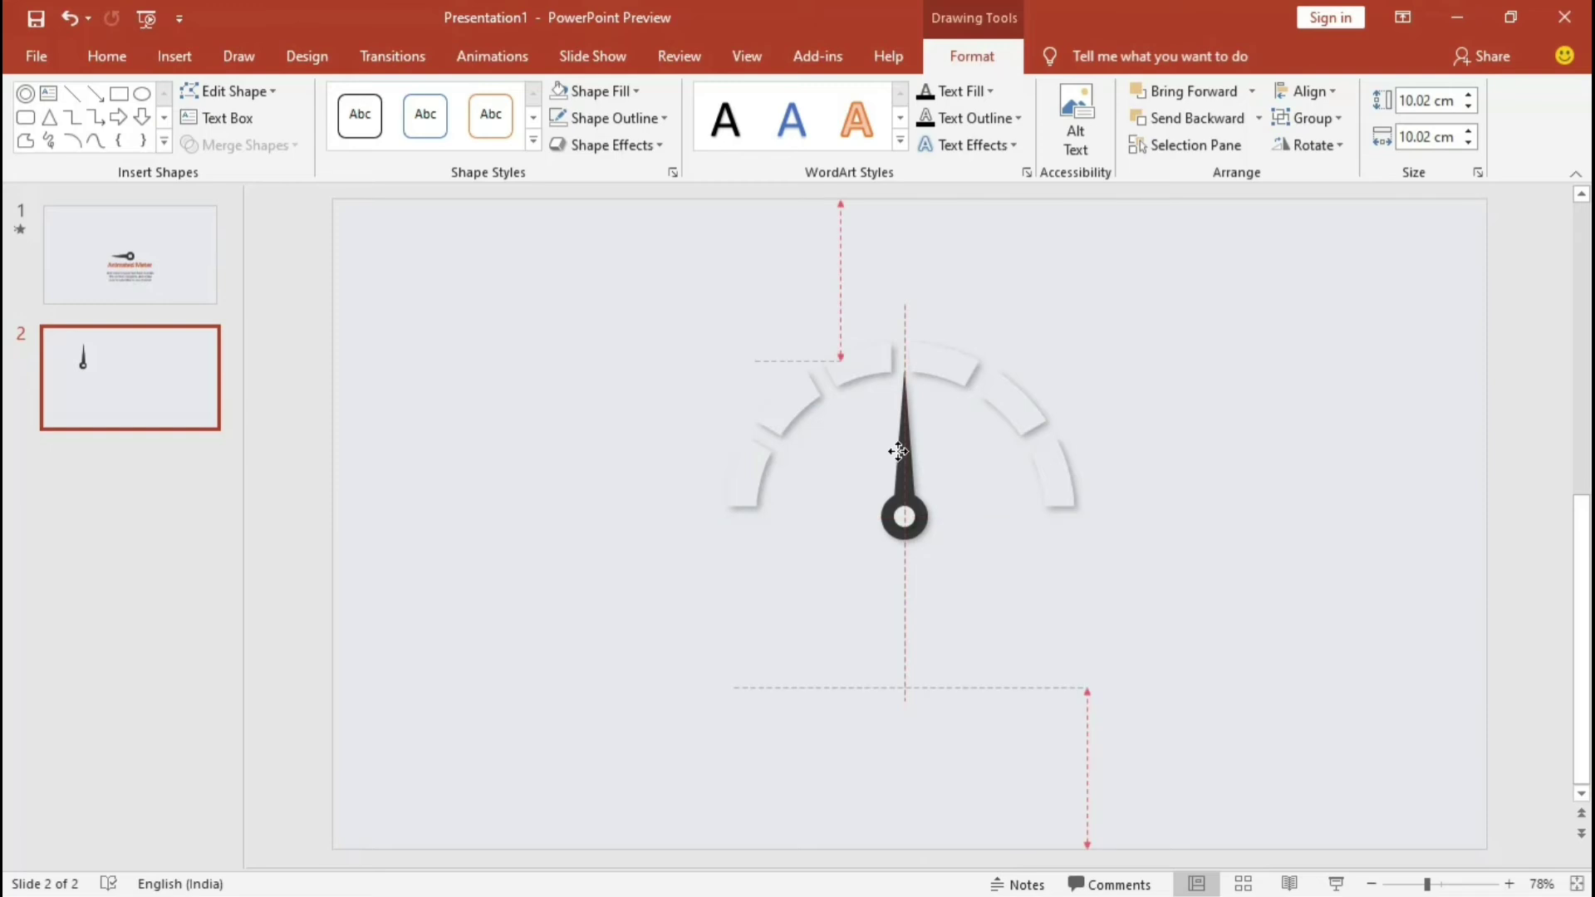
drag(898, 462, 898, 452)
mouse_move(907, 296)
mouse_down()
mouse_move(689, 427)
mouse_move(688, 489)
mouse_up()
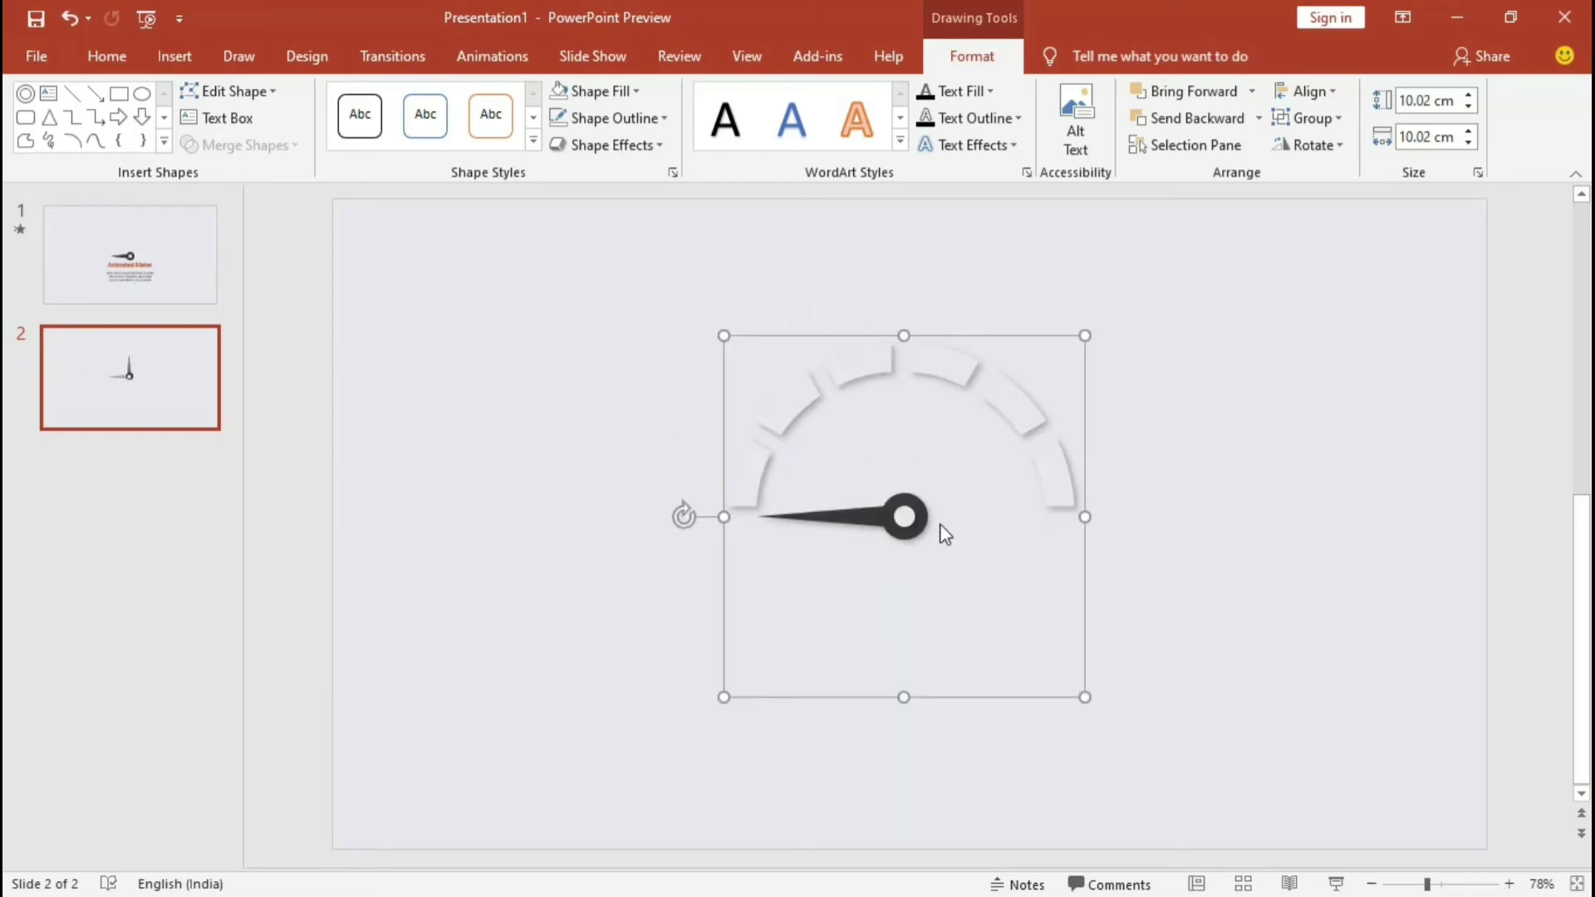
drag(904, 524, 910, 508)
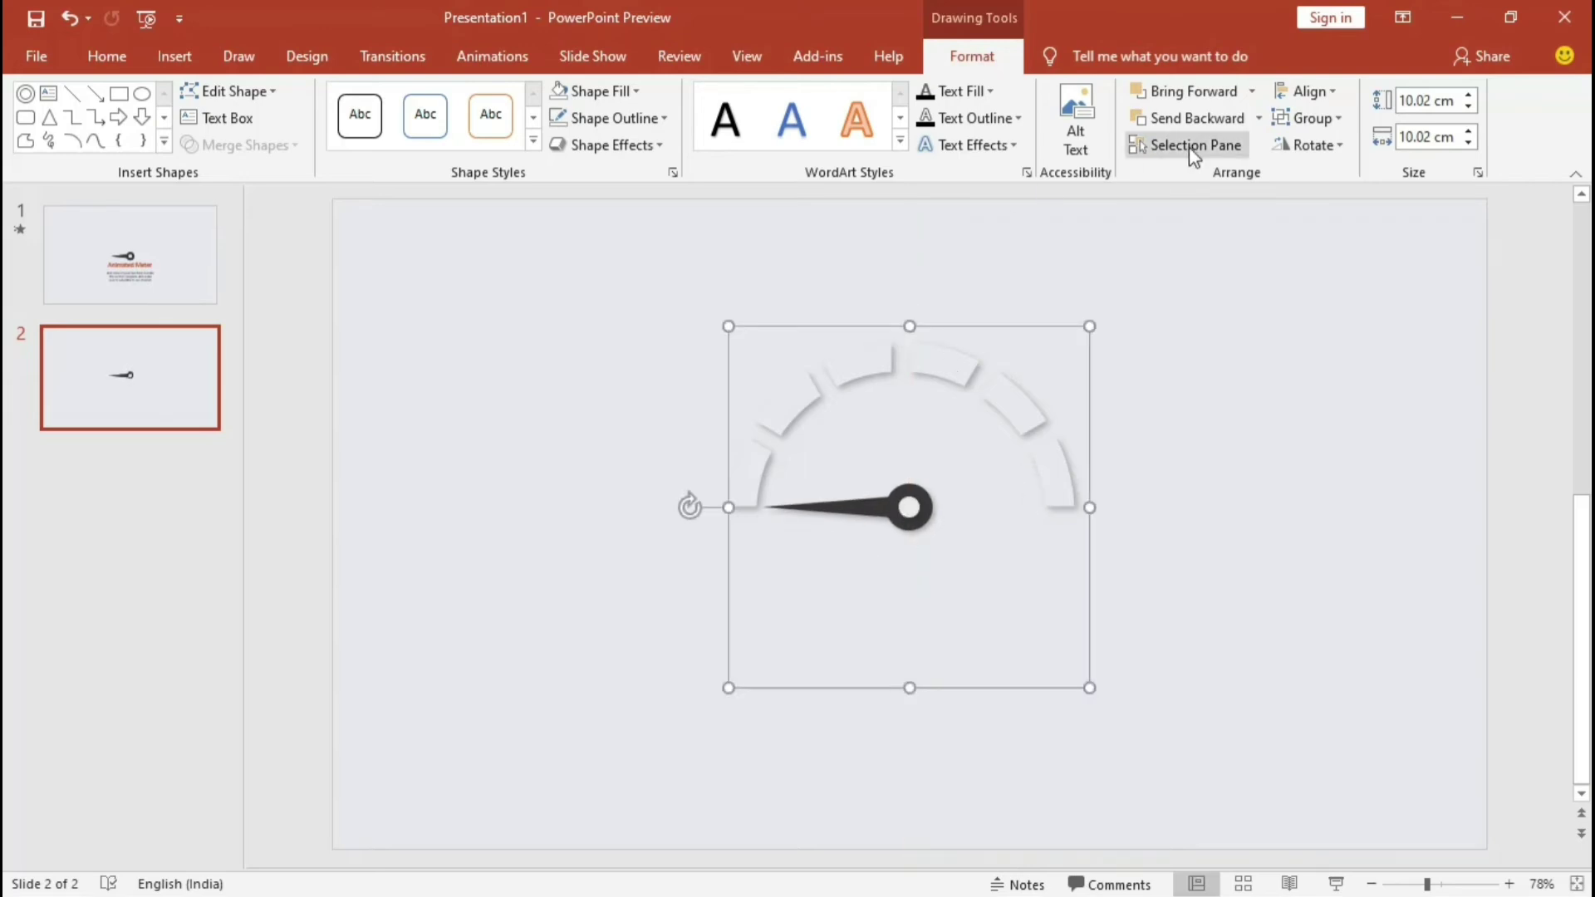
- Add a Spin animation to the needle group with a custom 155° clockwise amount
click(518, 60)
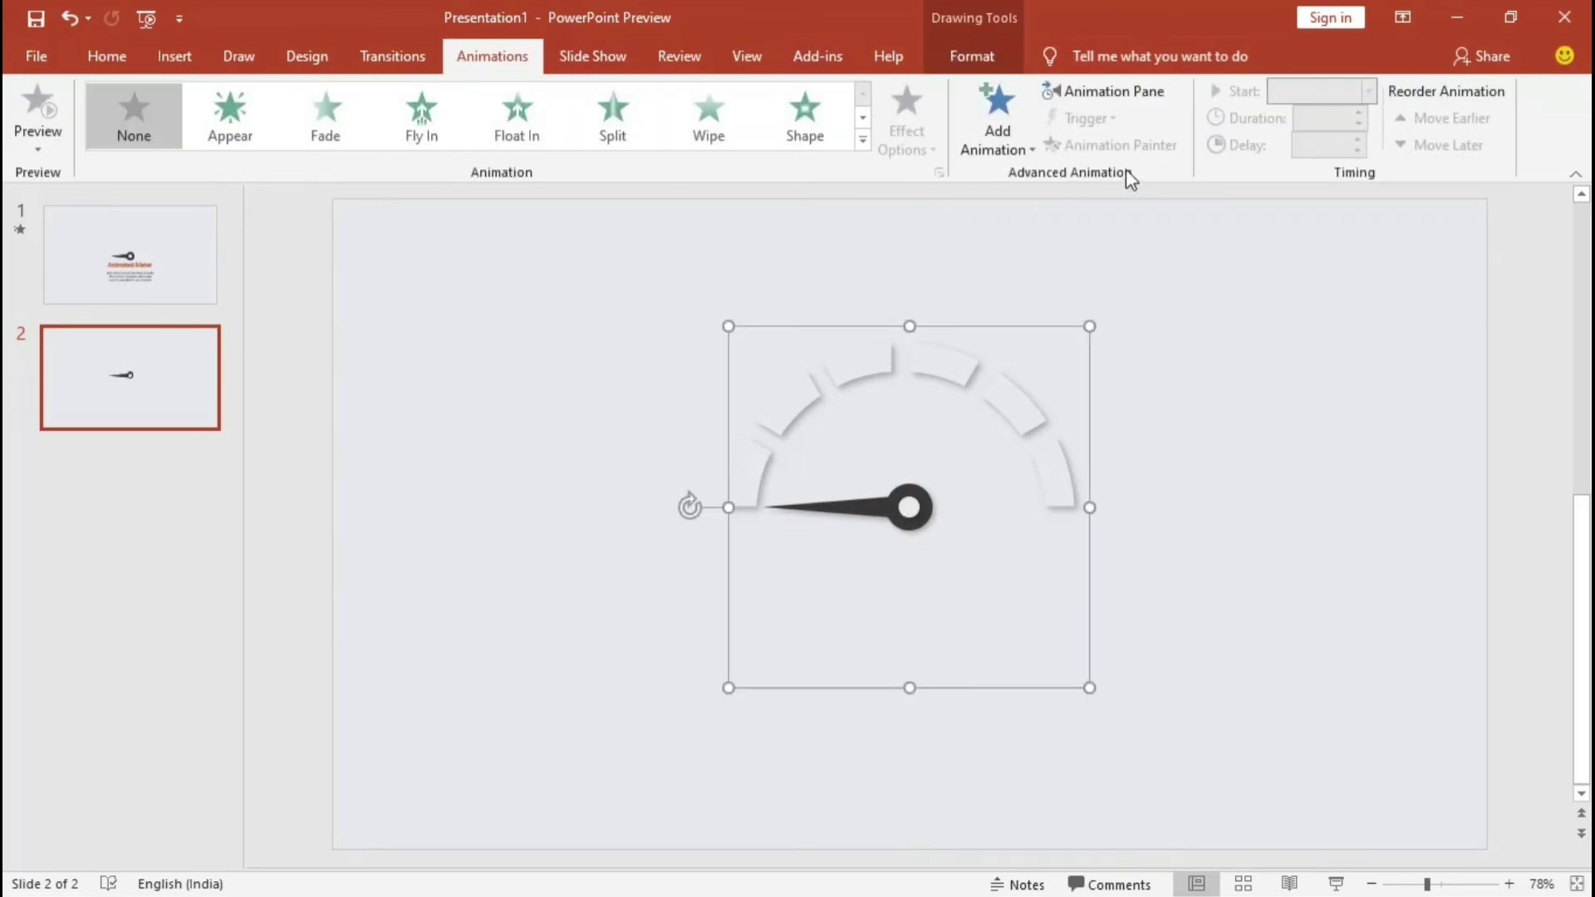
click(1105, 91)
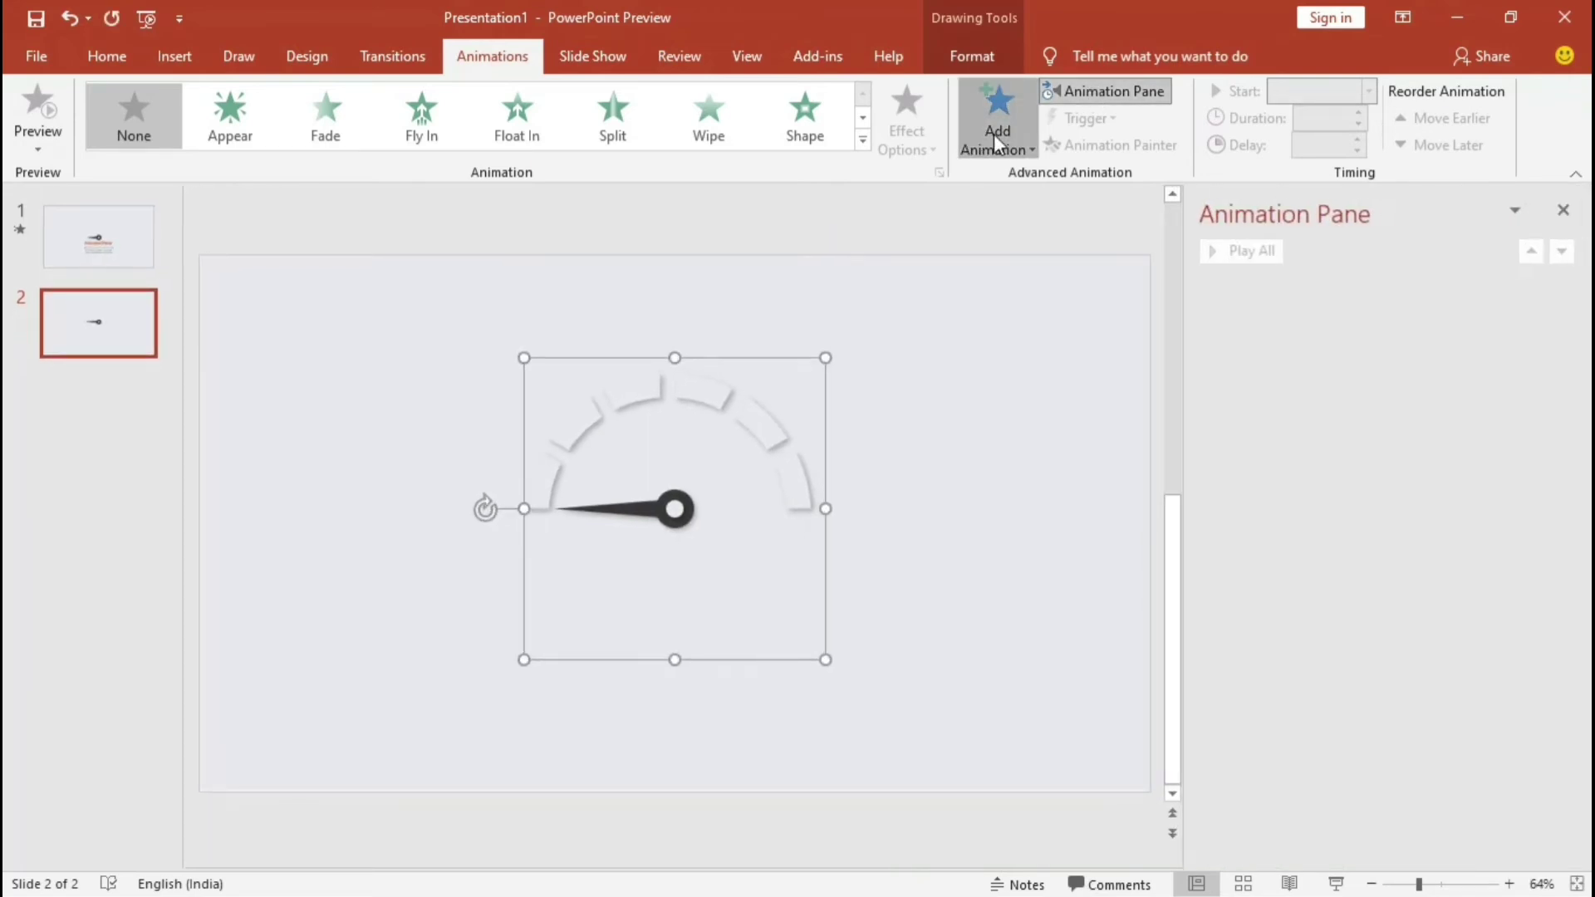
click(993, 132)
click(1276, 442)
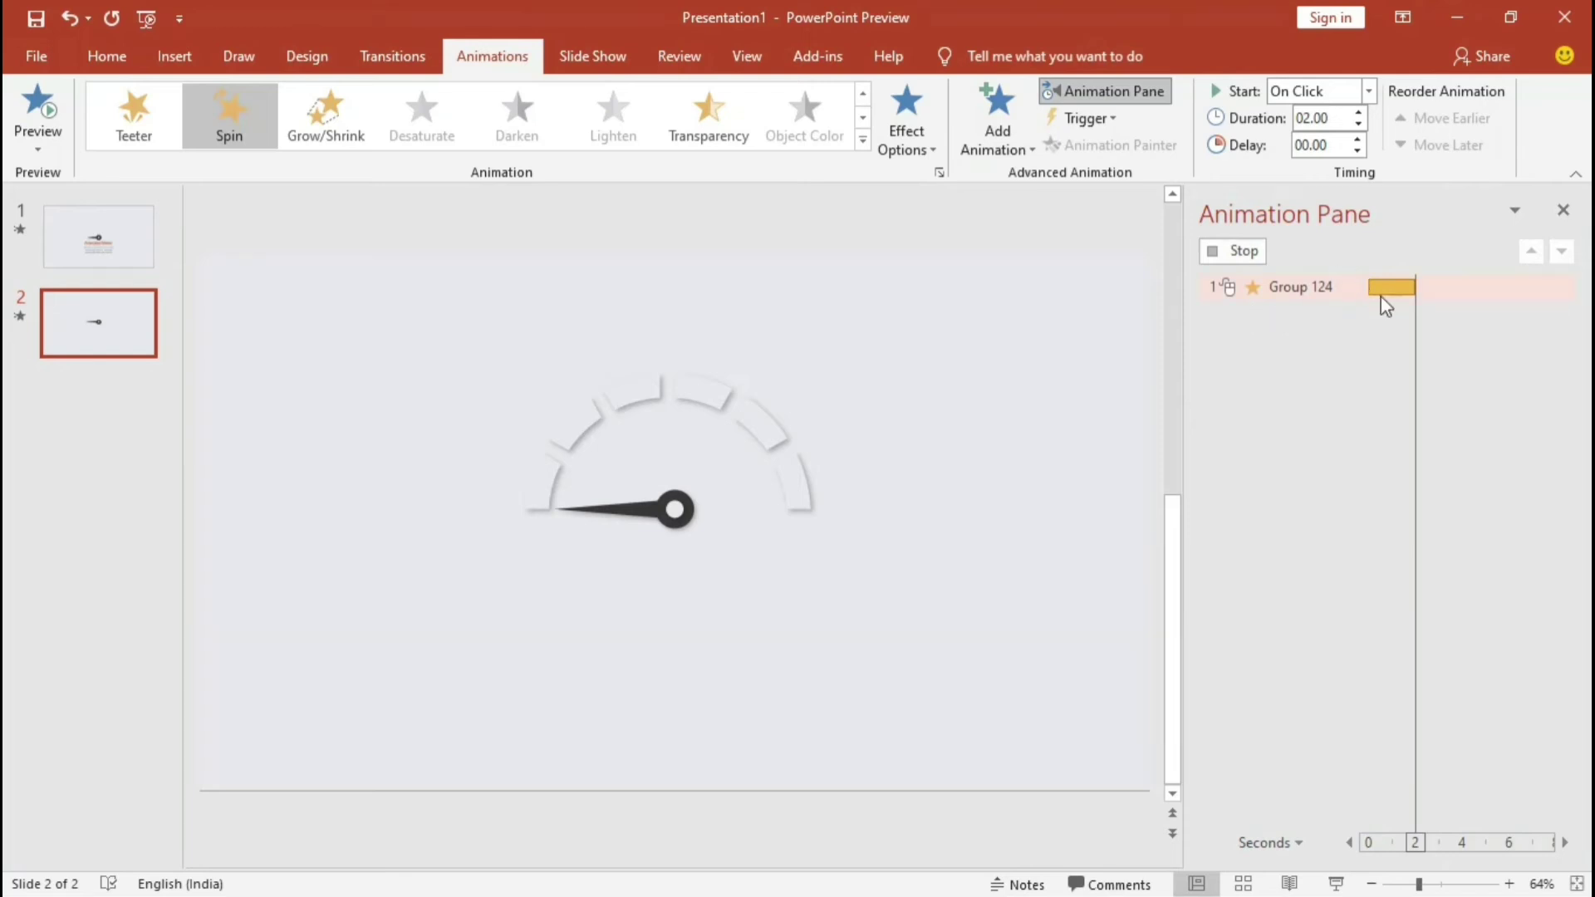
click(1560, 288)
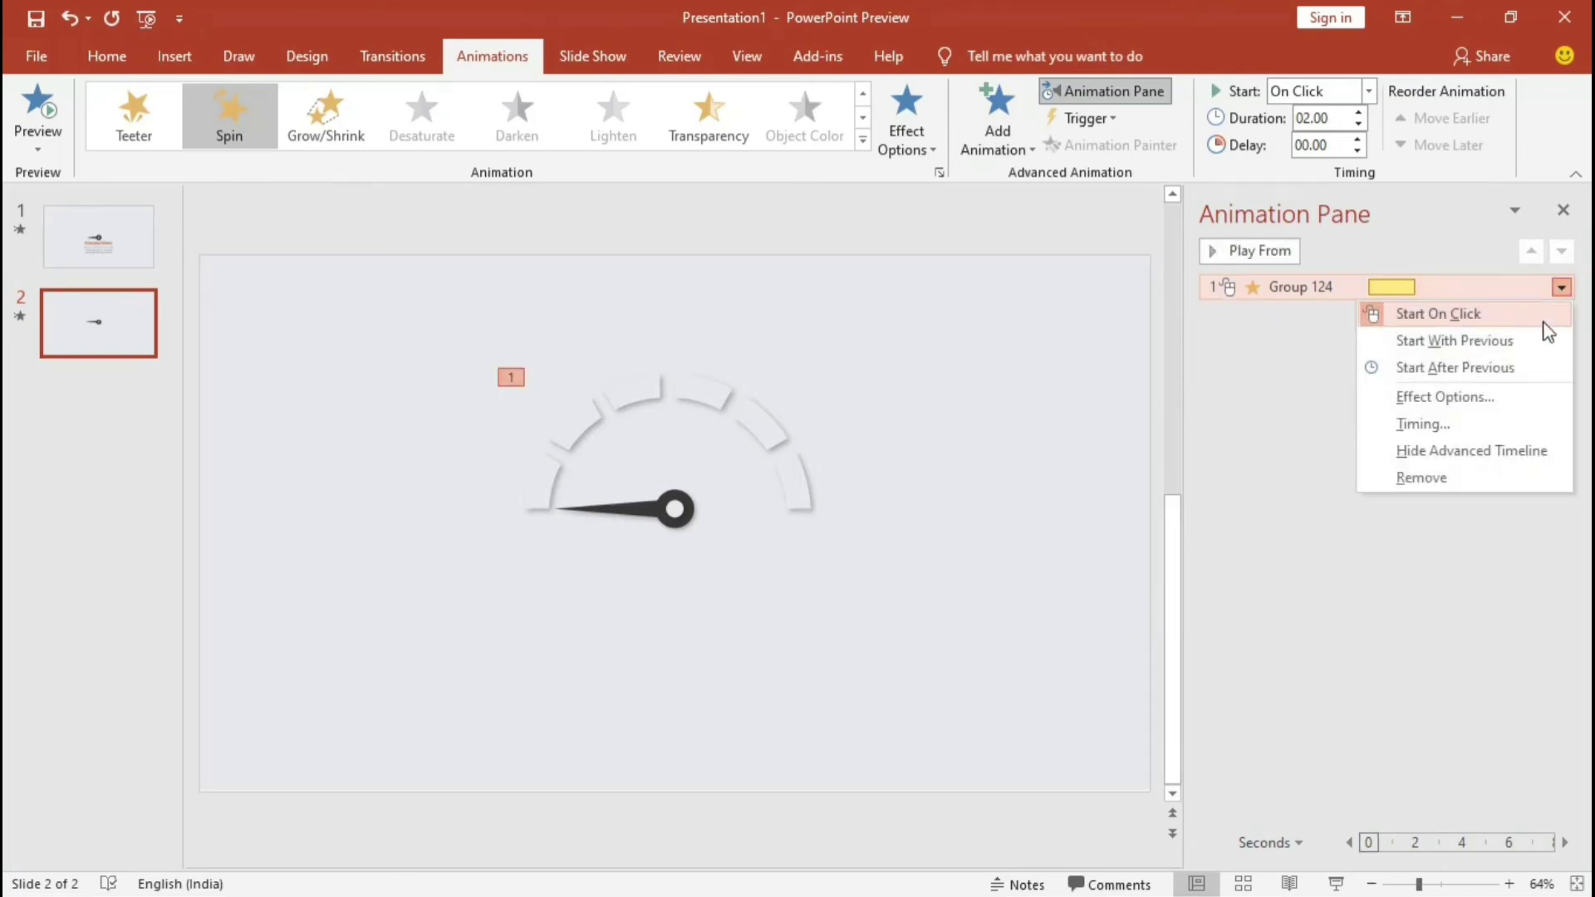
click(1450, 397)
click(915, 333)
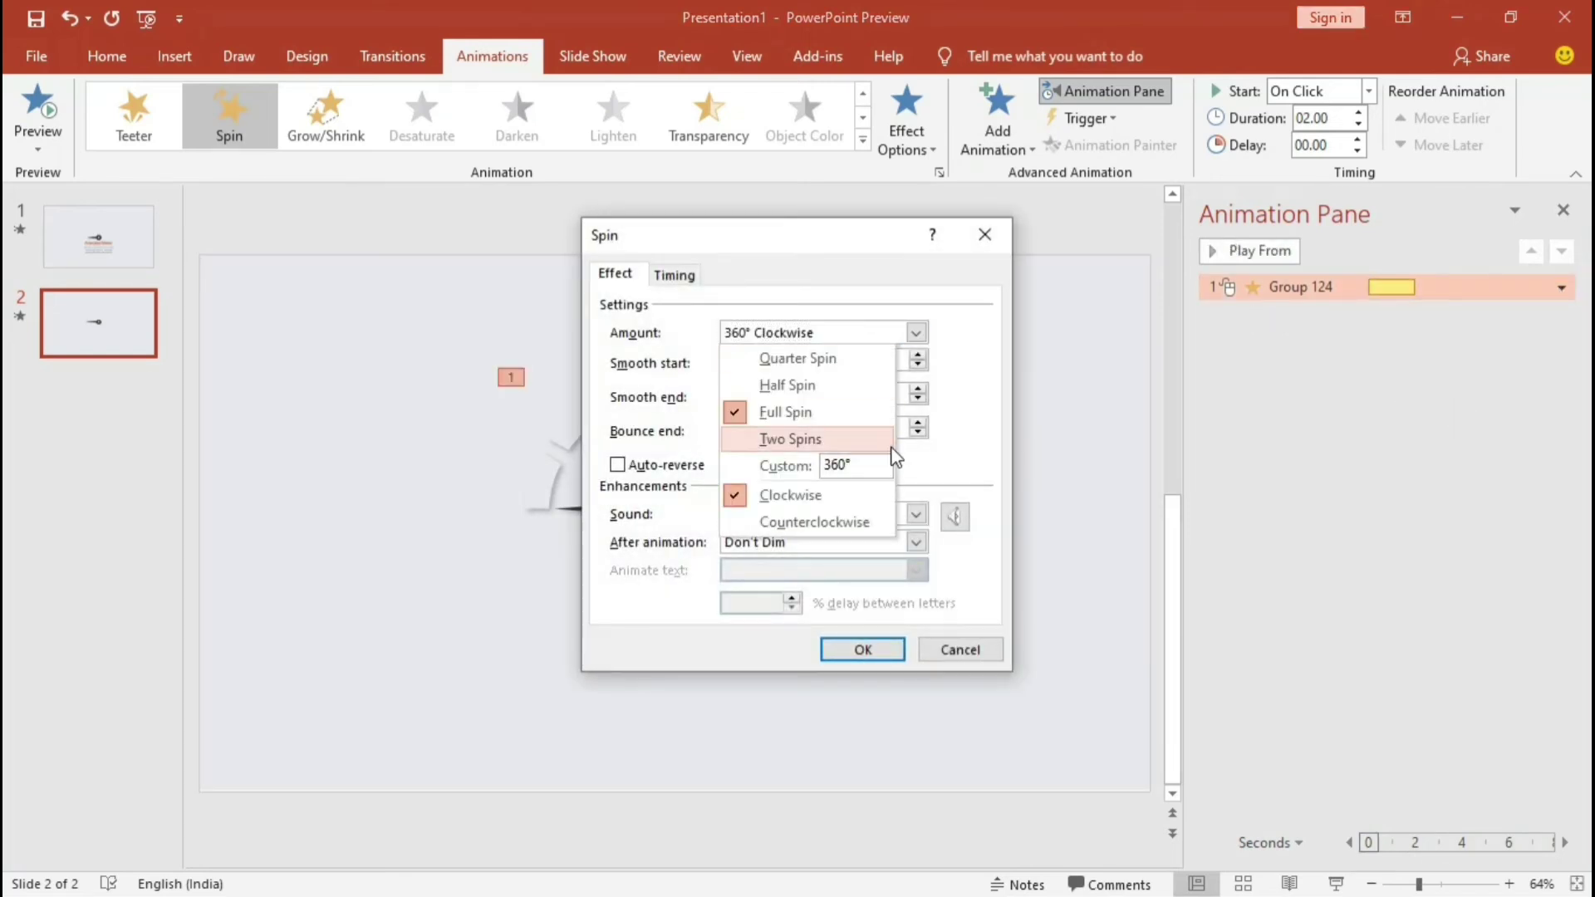
drag(876, 467, 816, 467)
text(155)
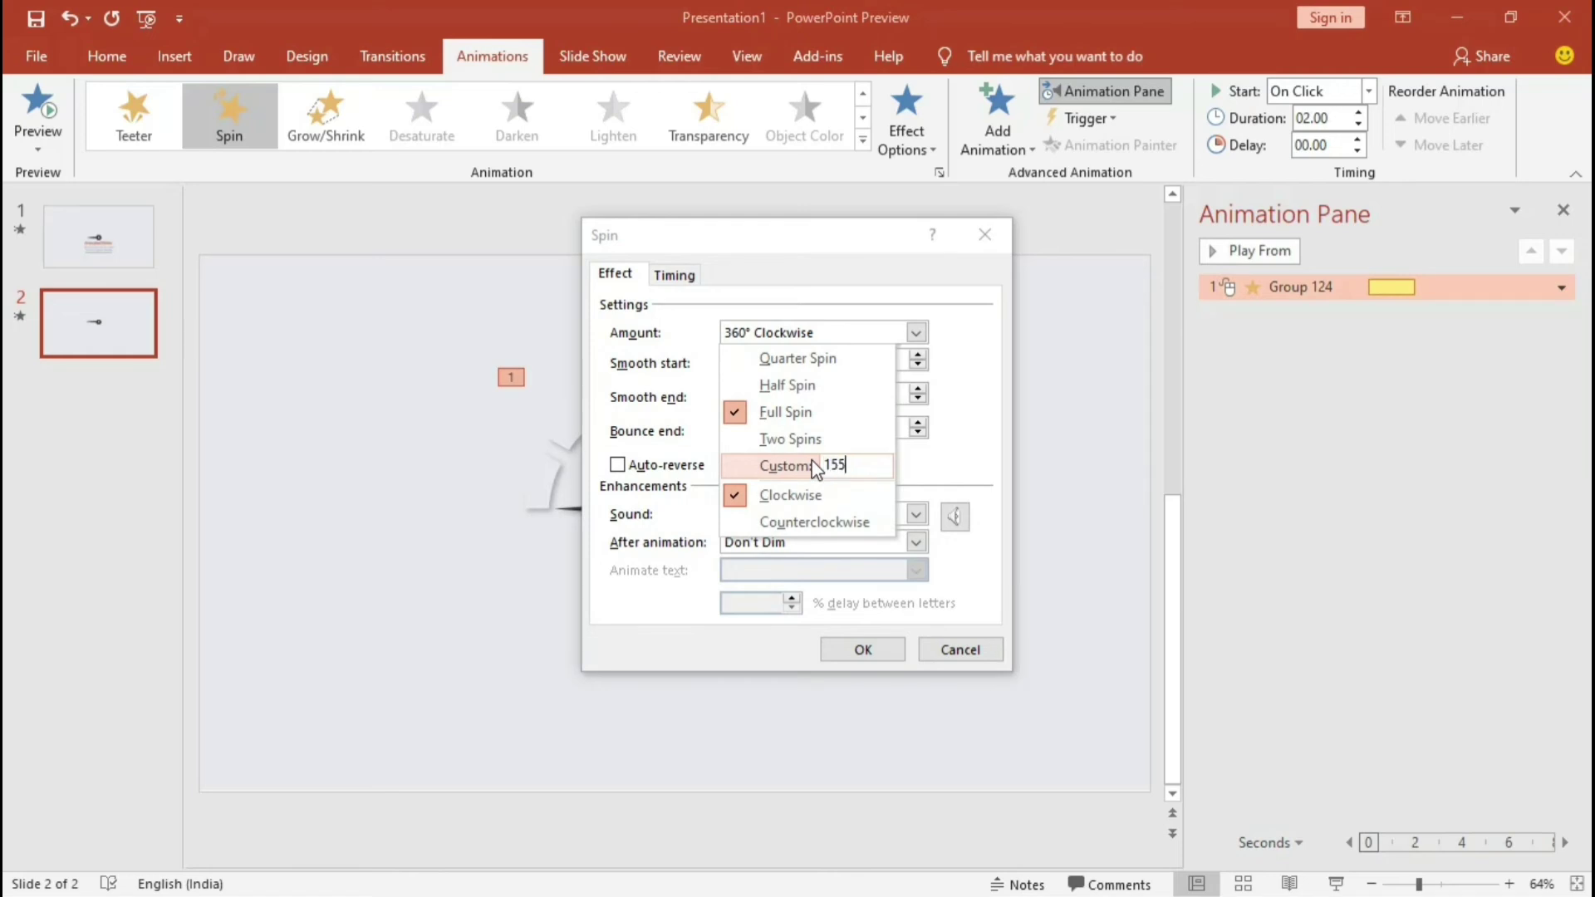
key(Return)
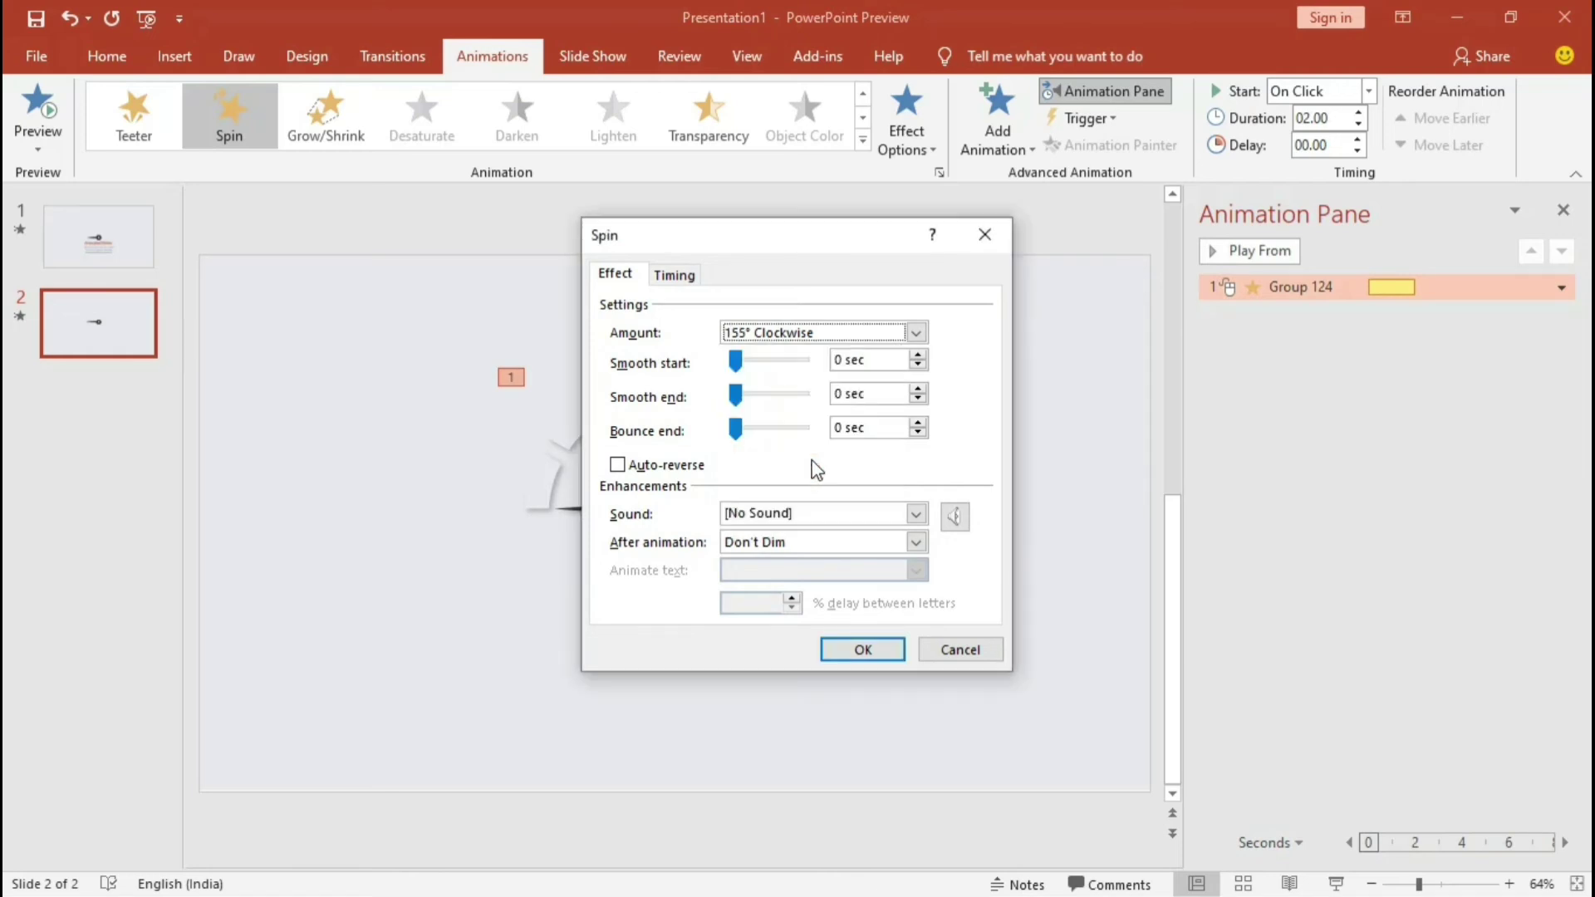
click(846, 650)
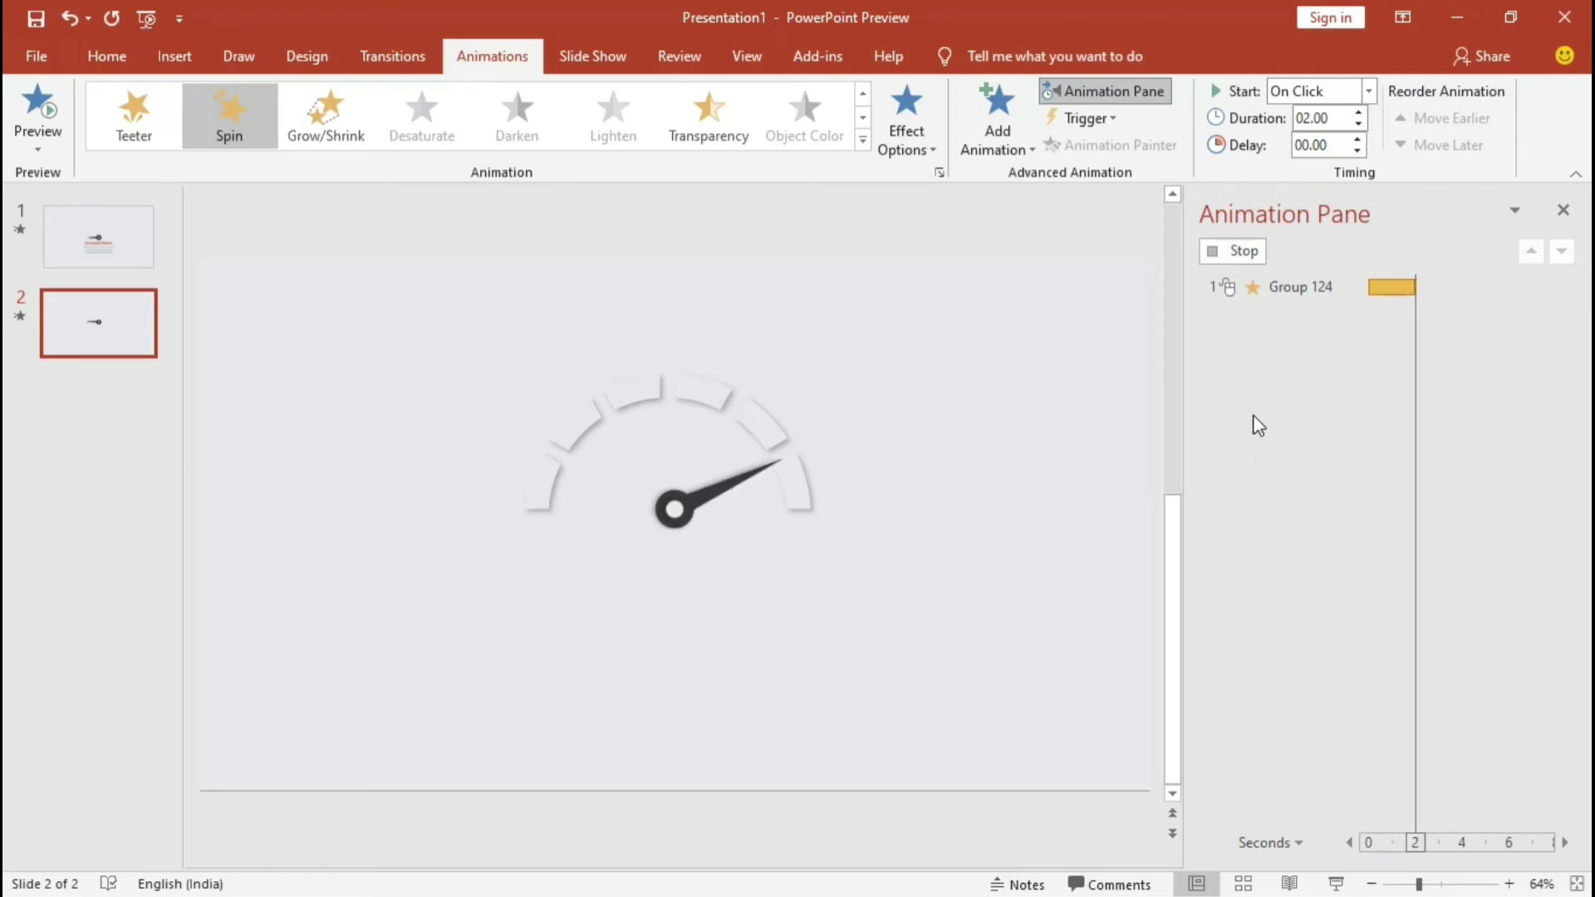
- Set the Spin animation's duration to 1.25 seconds
click(1356, 114)
text(59)
click(1563, 287)
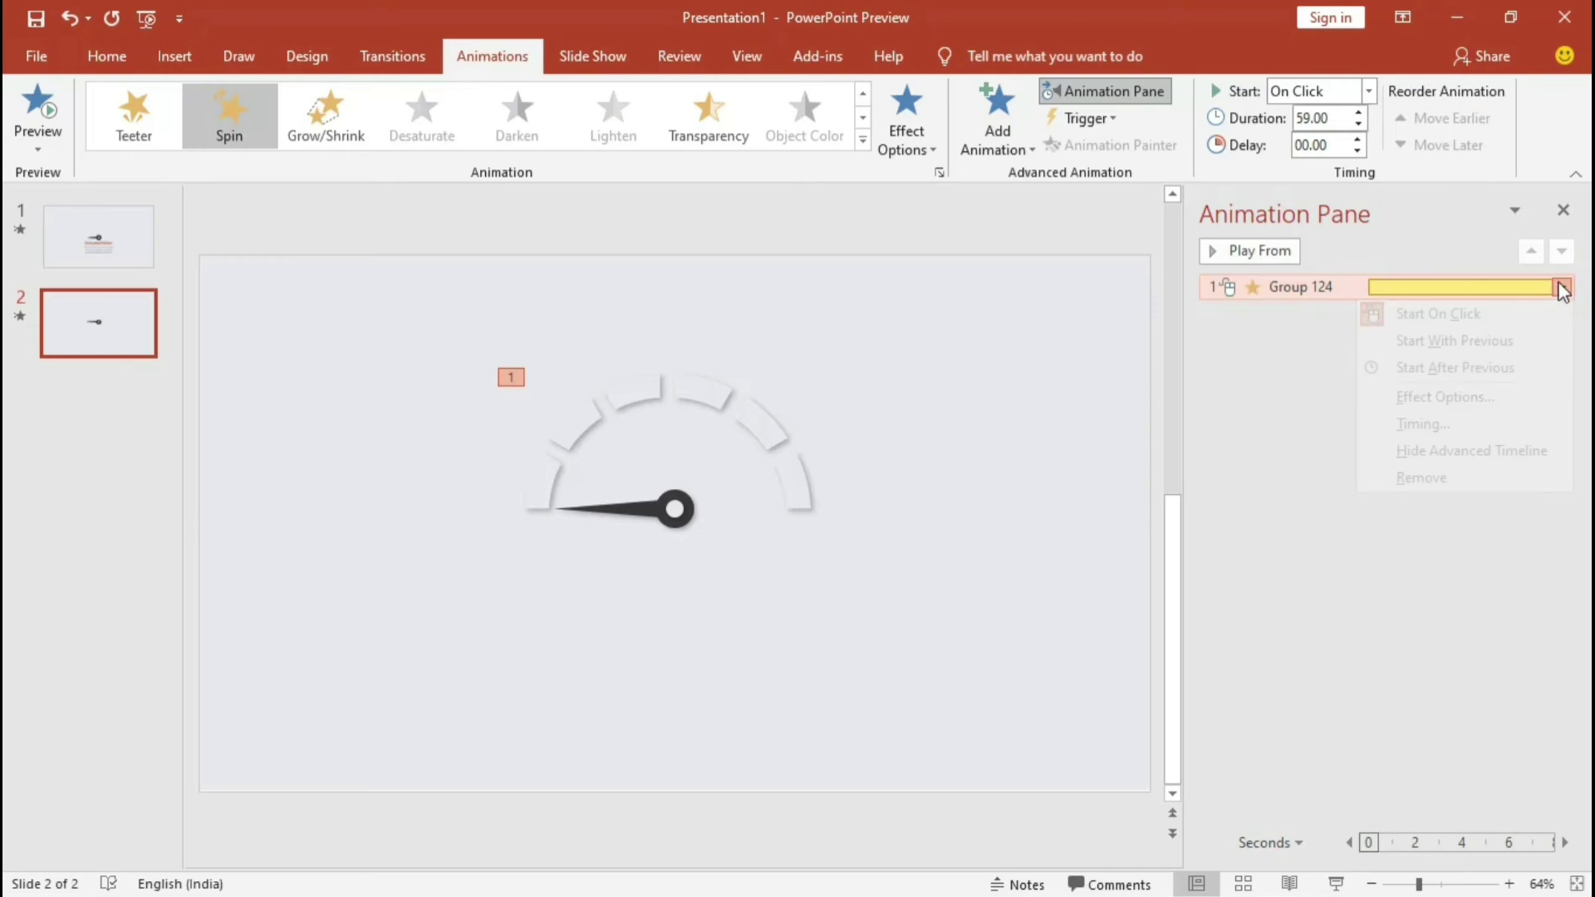
click(1477, 428)
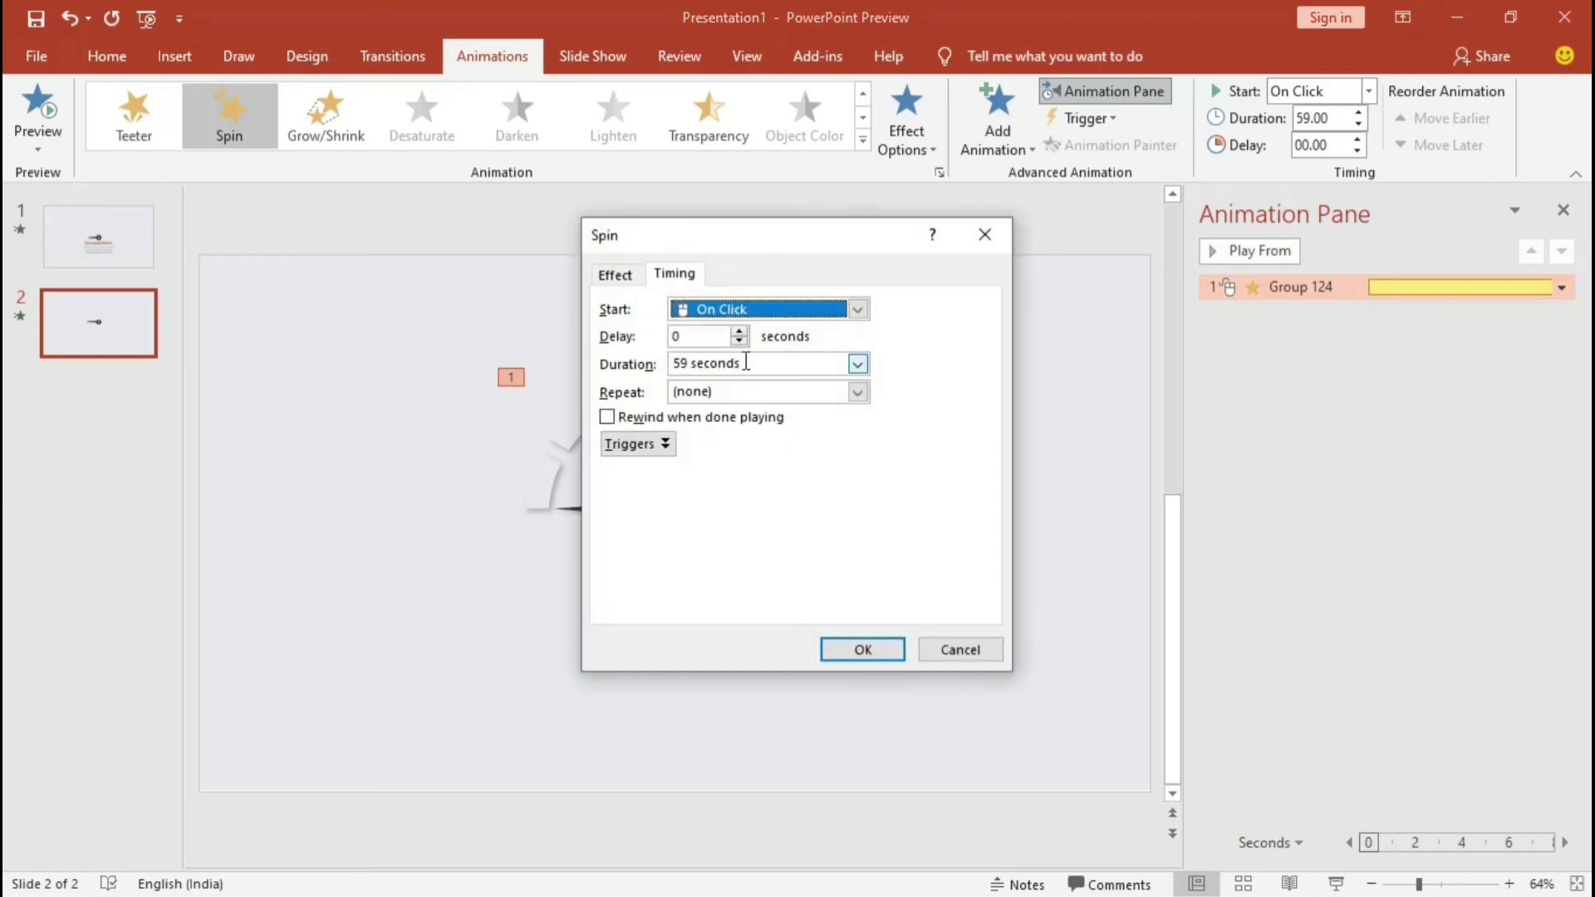
key(Tab)
key(Tab)
text(1.25)
key(Return)
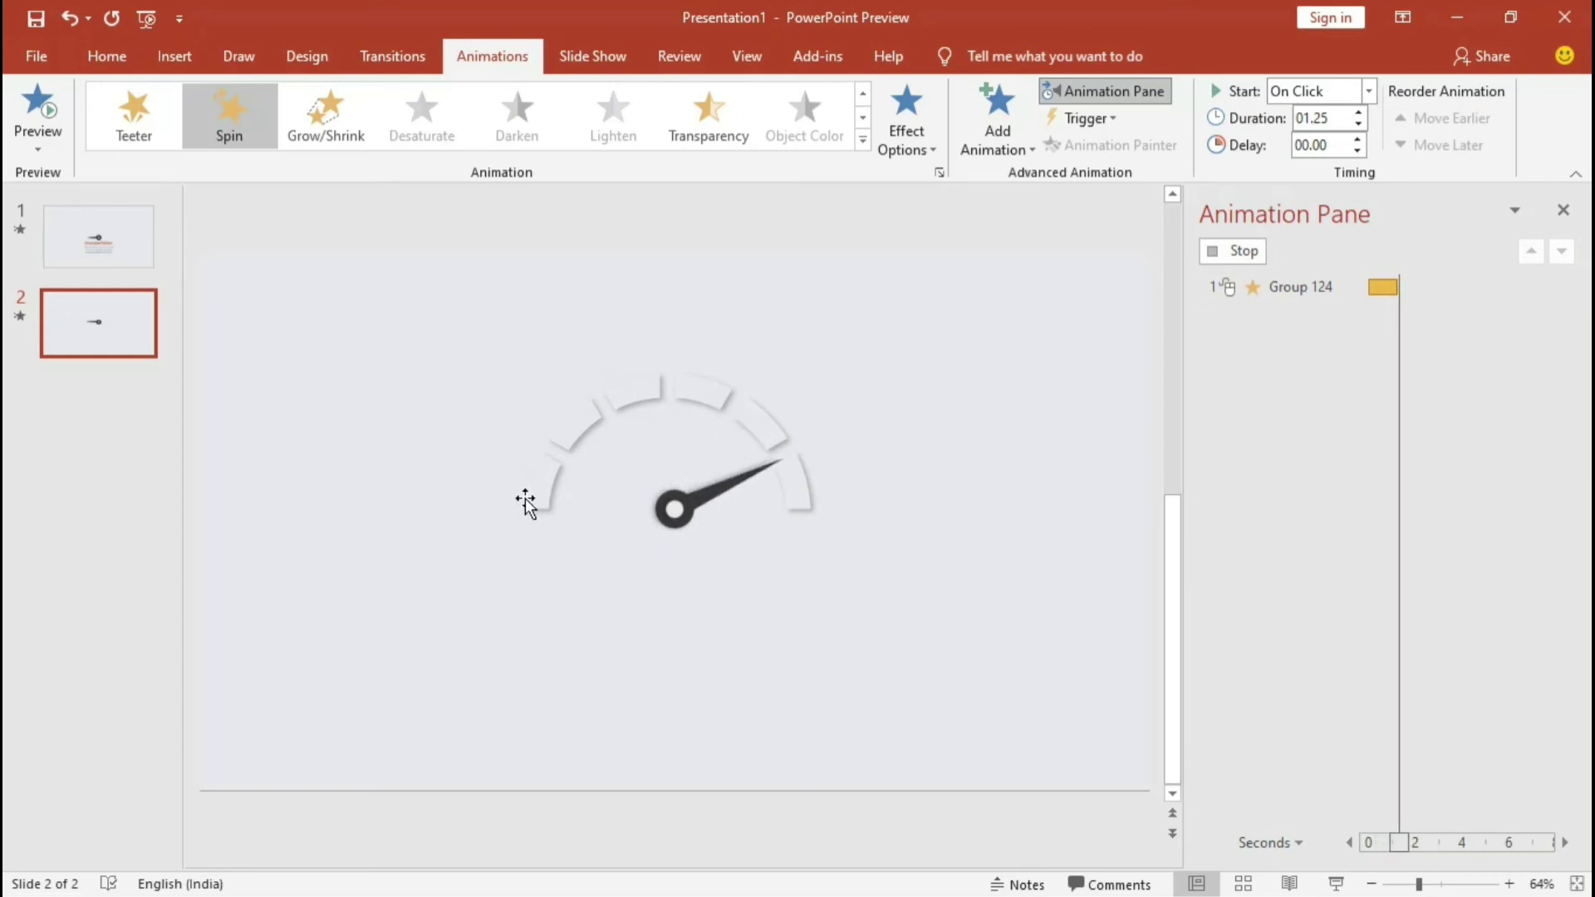
click(547, 481)
- Give the first arc segment an Object Color emphasis starting With Previous
click(1010, 117)
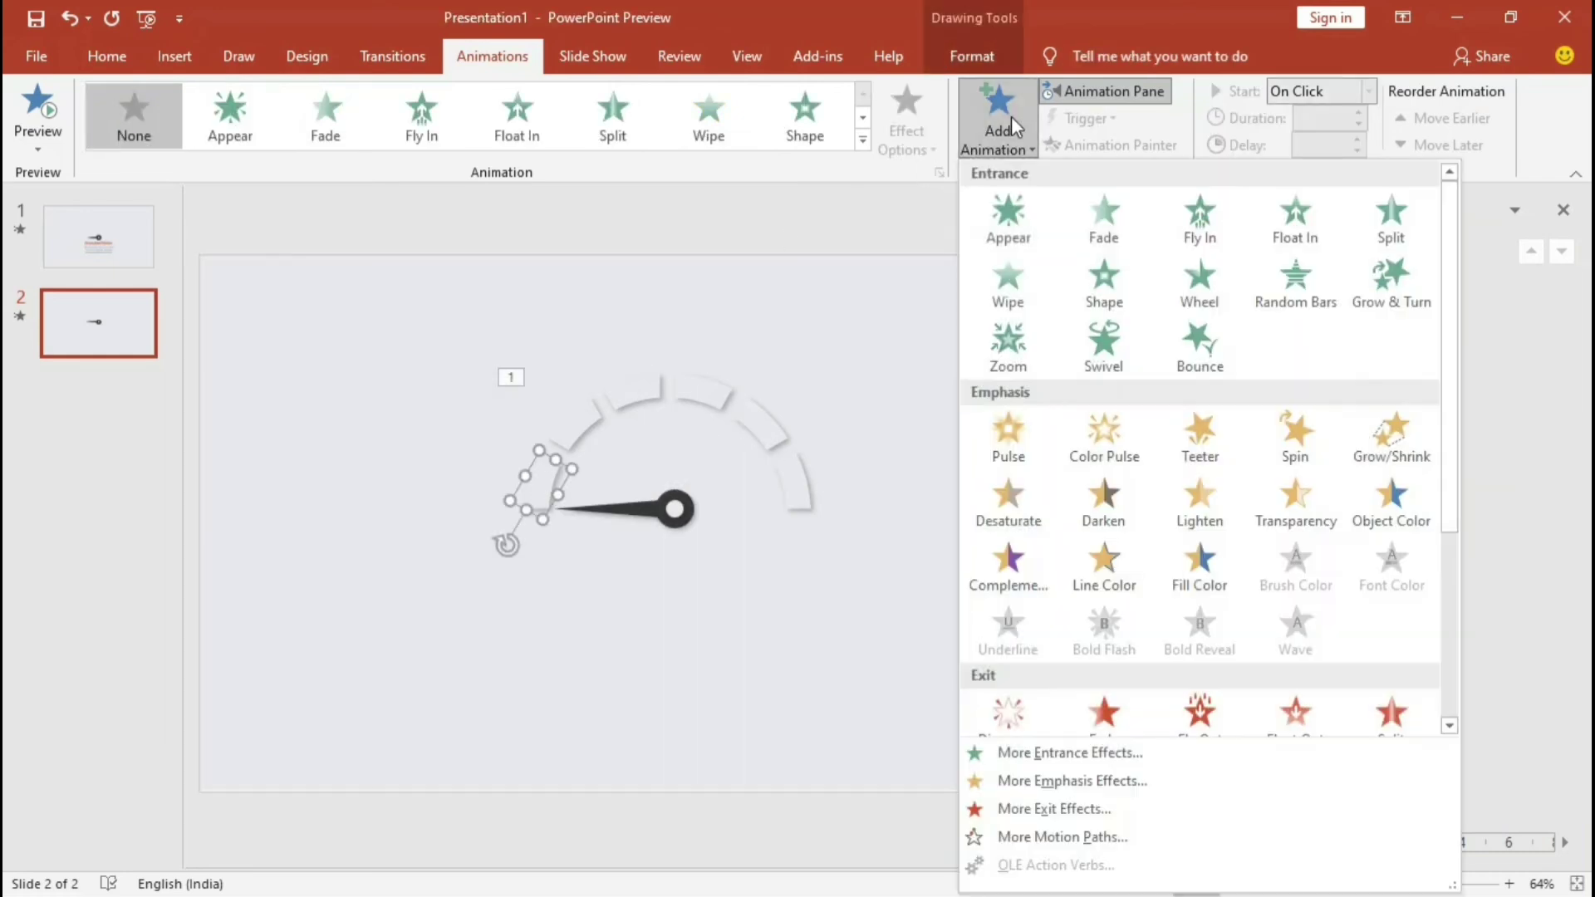
click(1405, 509)
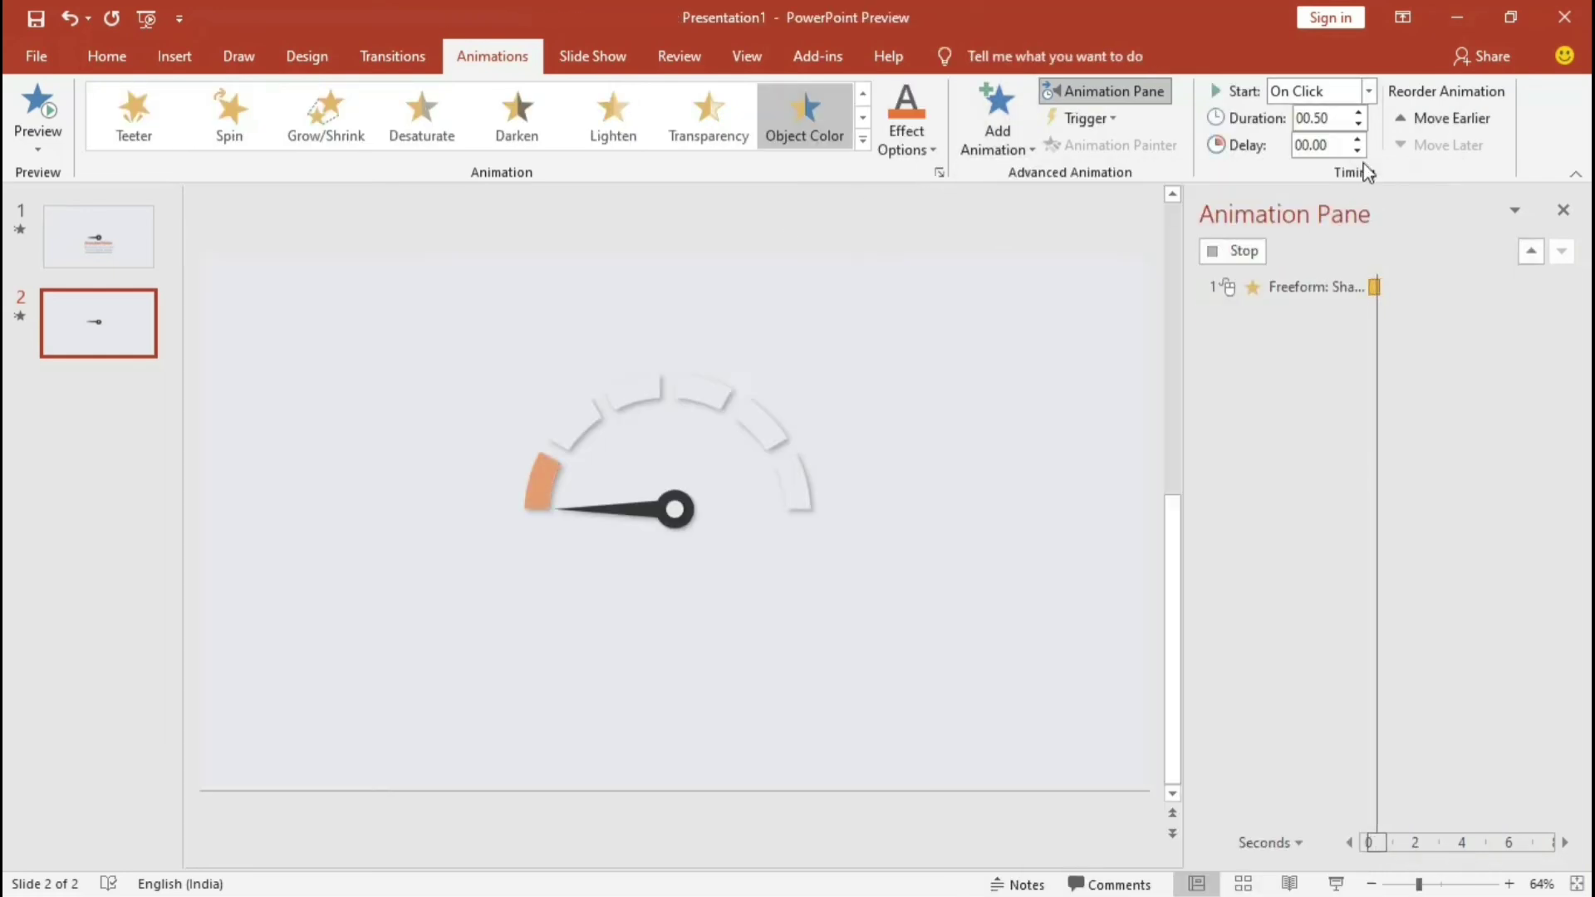
click(1362, 91)
click(1325, 138)
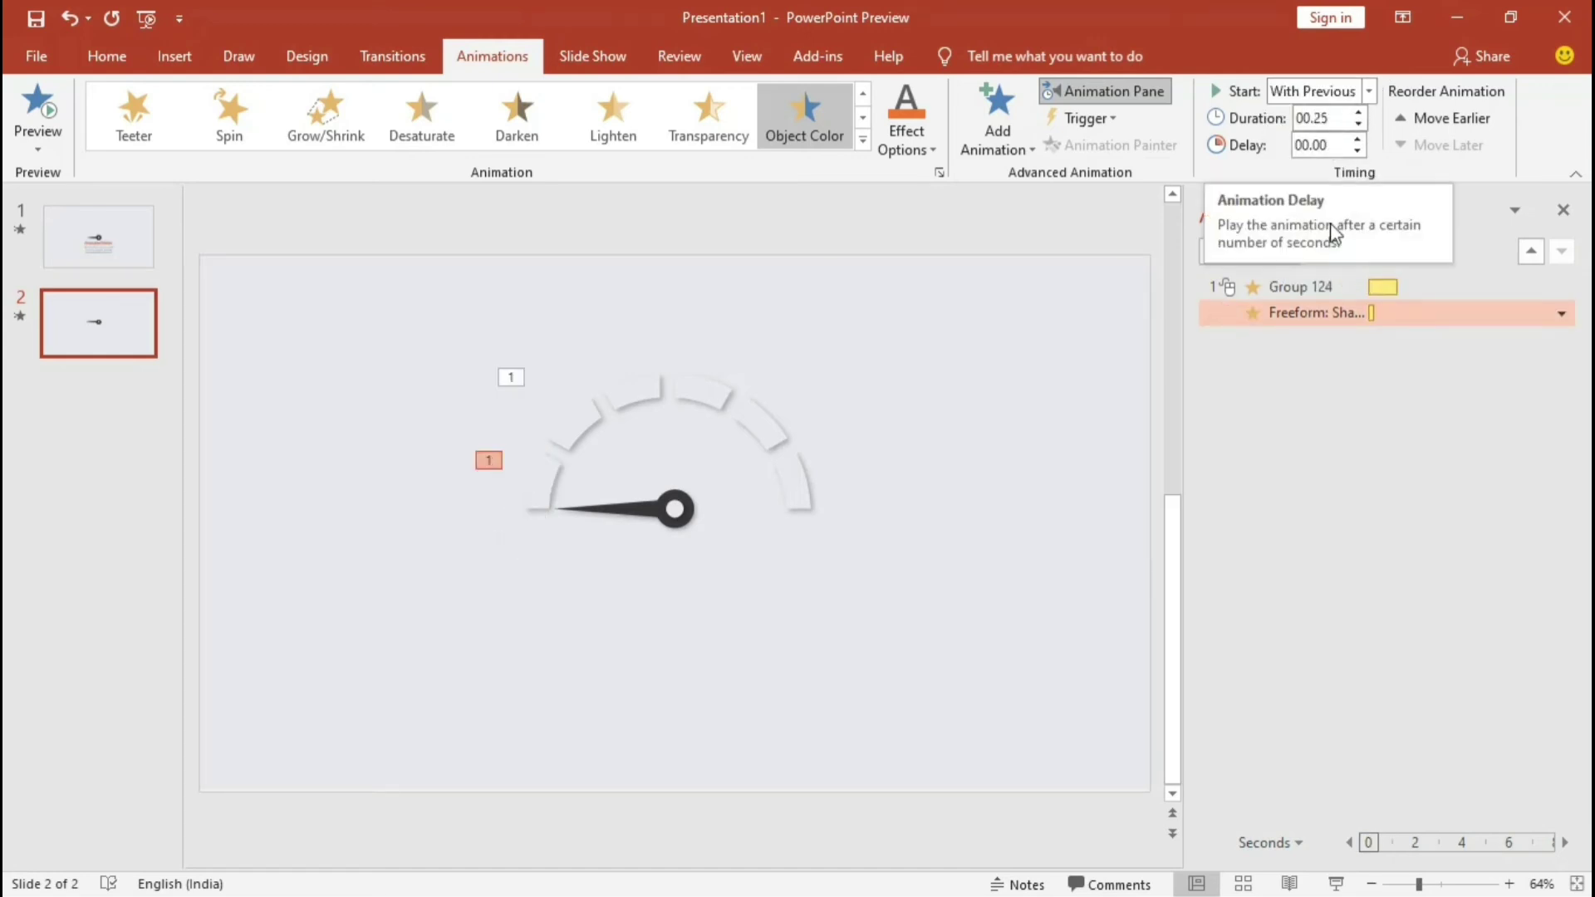
- Add Object Color to the second arc segment: With Previous, 0.25 s duration, 0.25 s delay
click(570, 430)
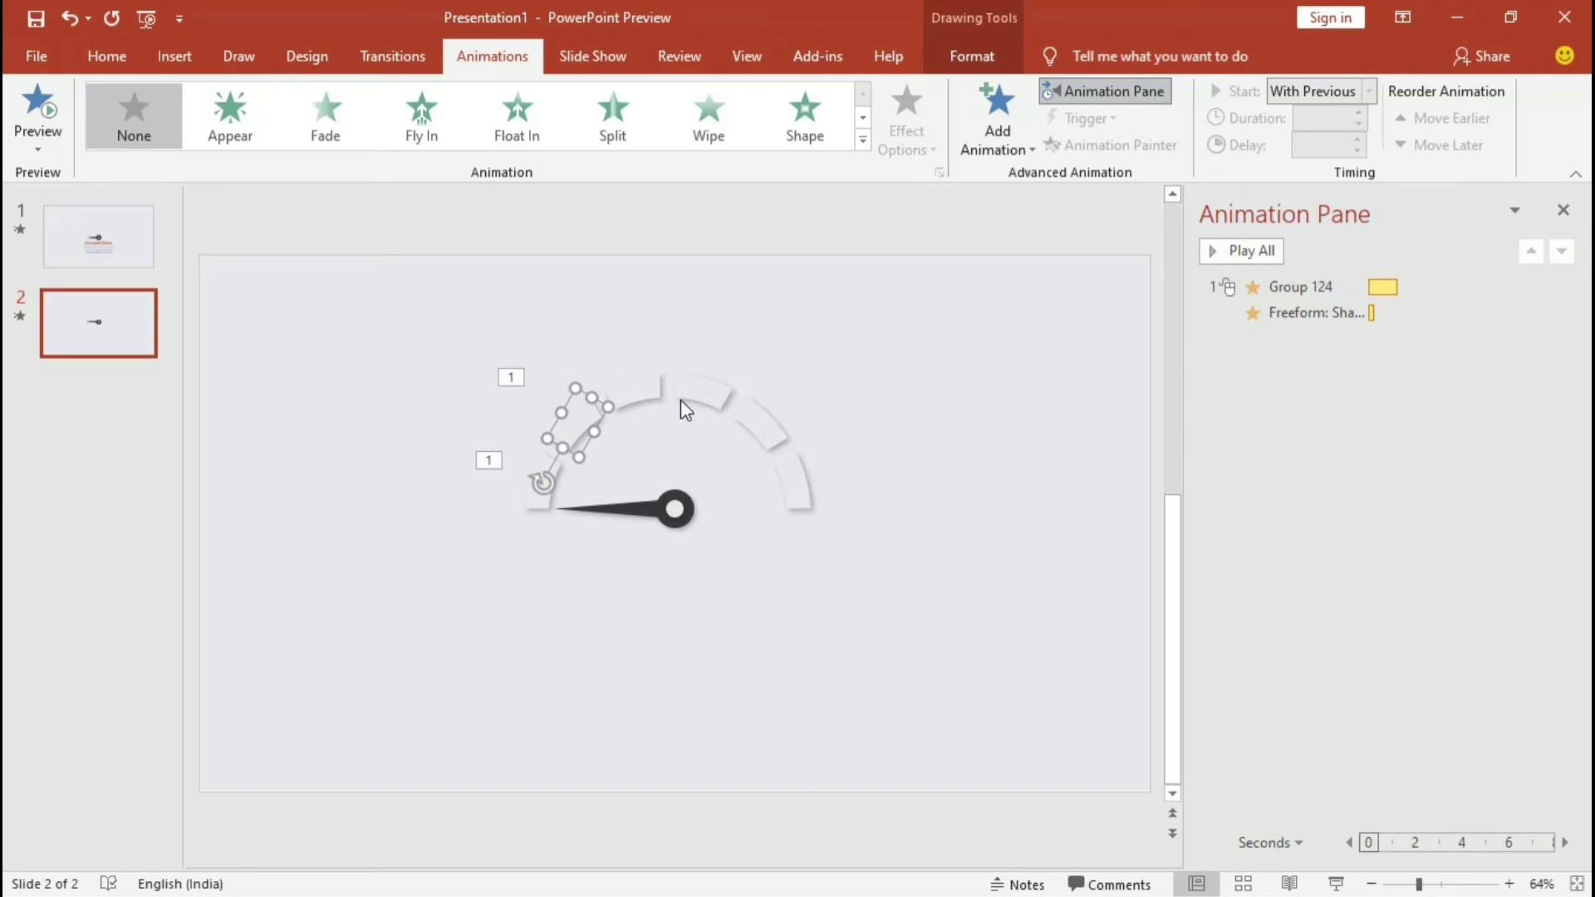
click(988, 133)
click(1404, 507)
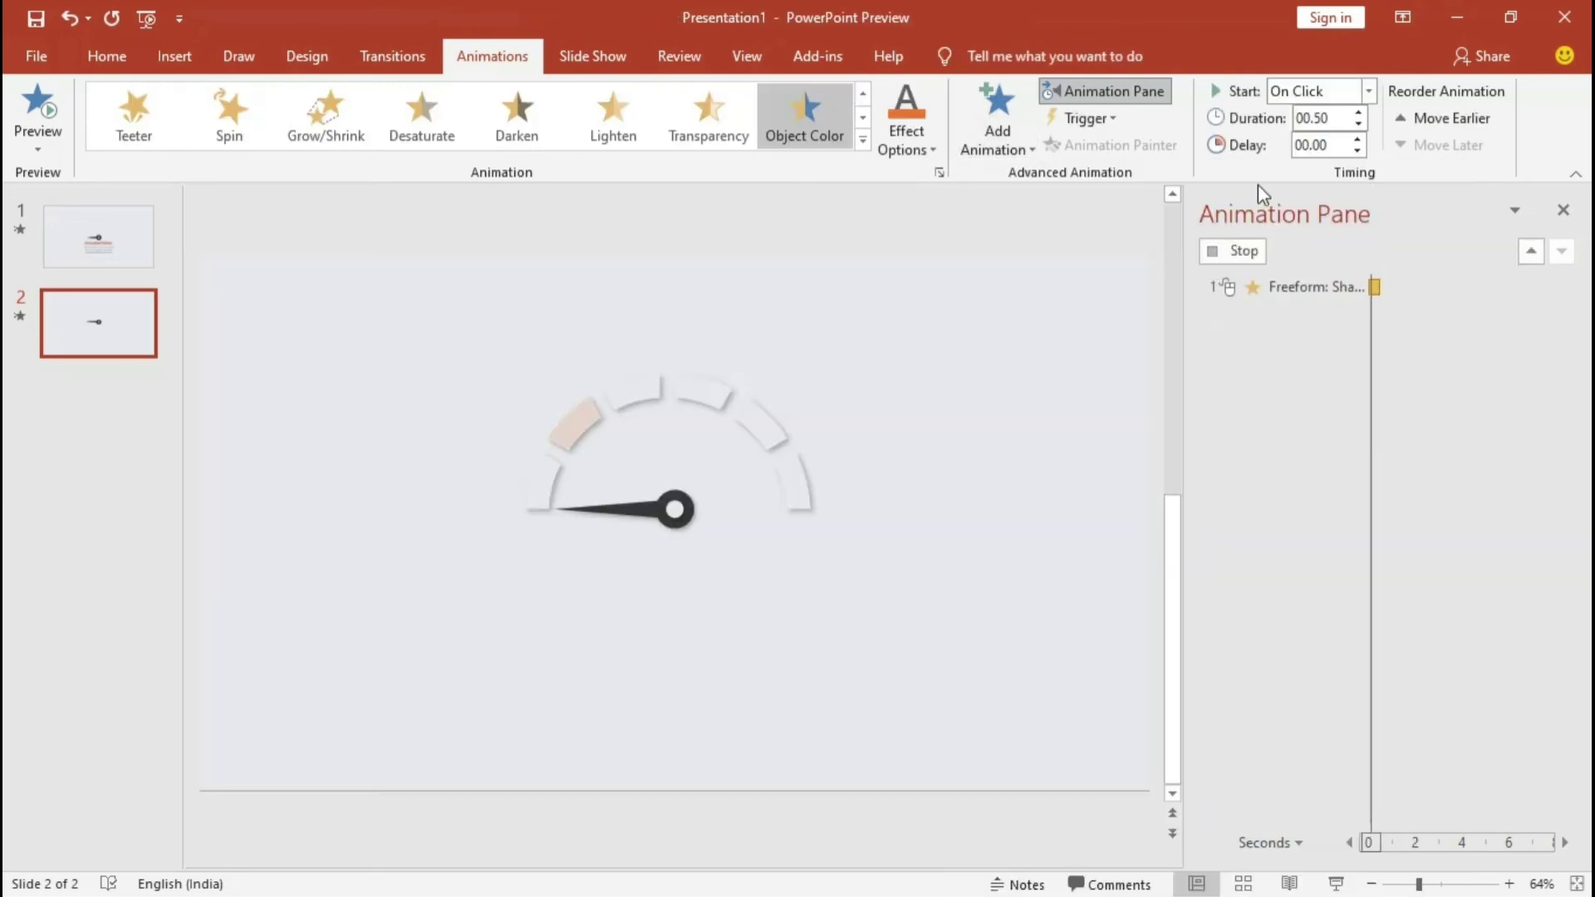
click(1369, 92)
click(1326, 139)
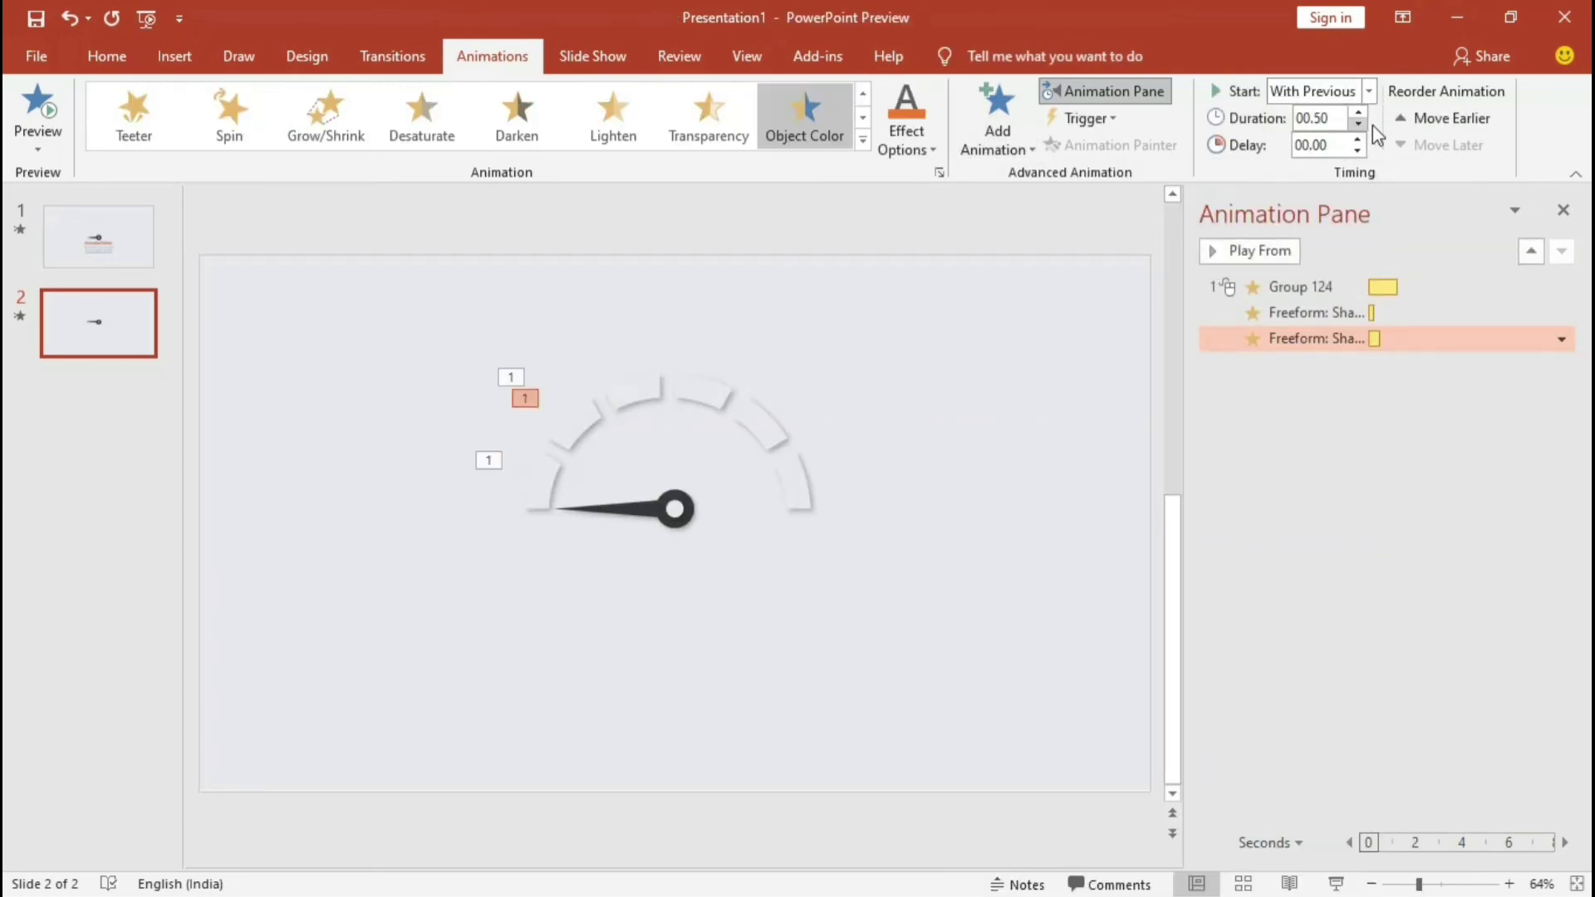
click(1359, 123)
click(1357, 140)
- Add Object Color to the third arc segment, With Previous with a 0.50 s delay
click(632, 394)
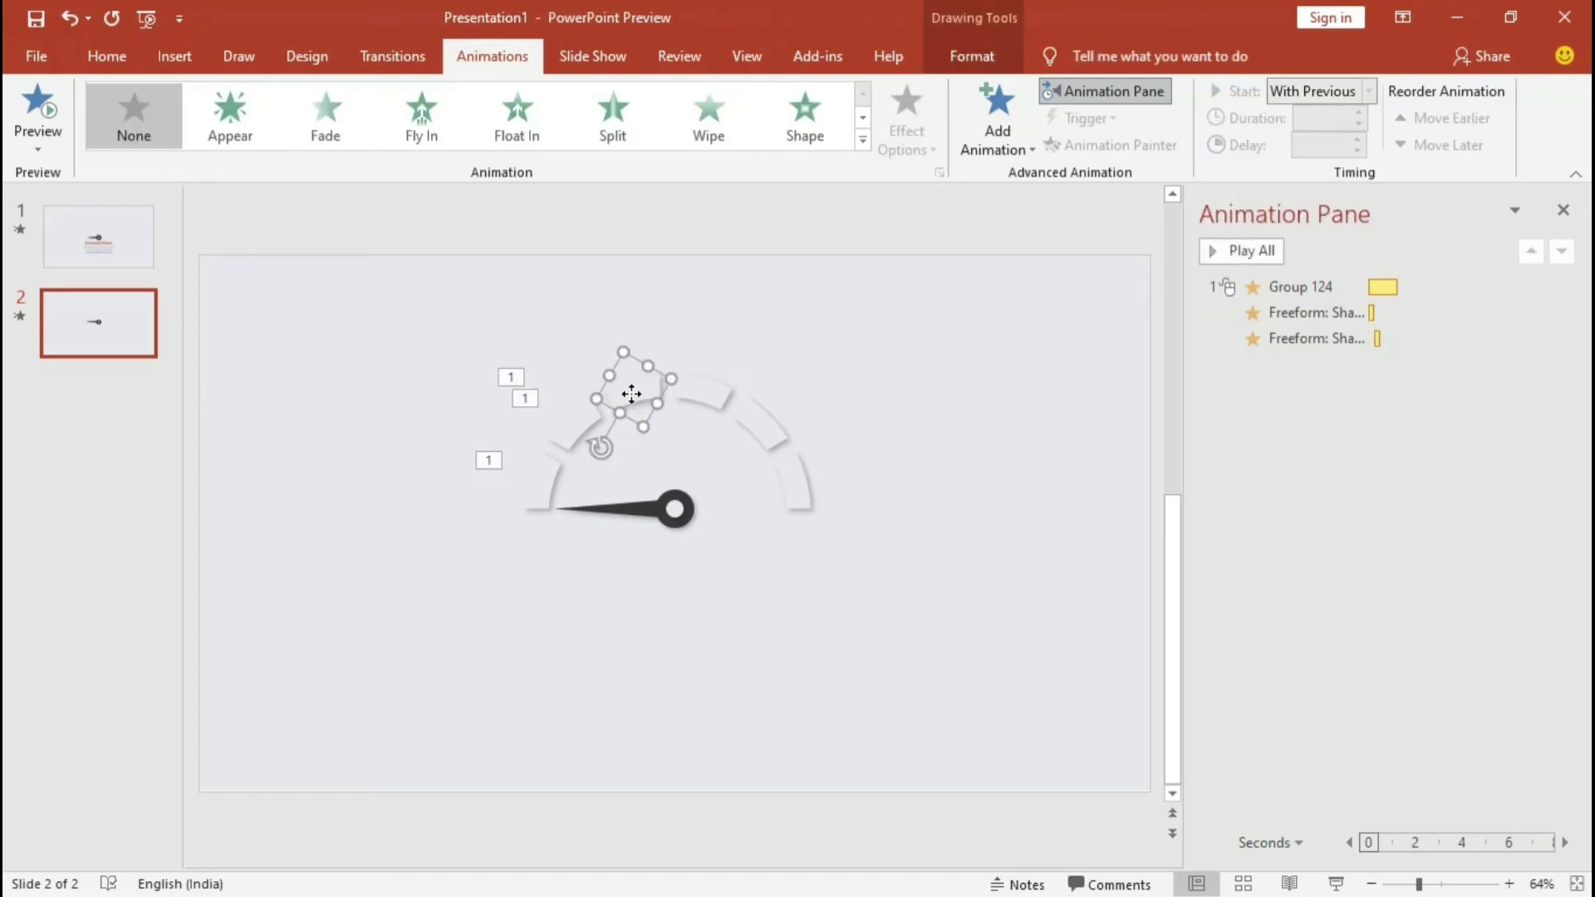
click(980, 149)
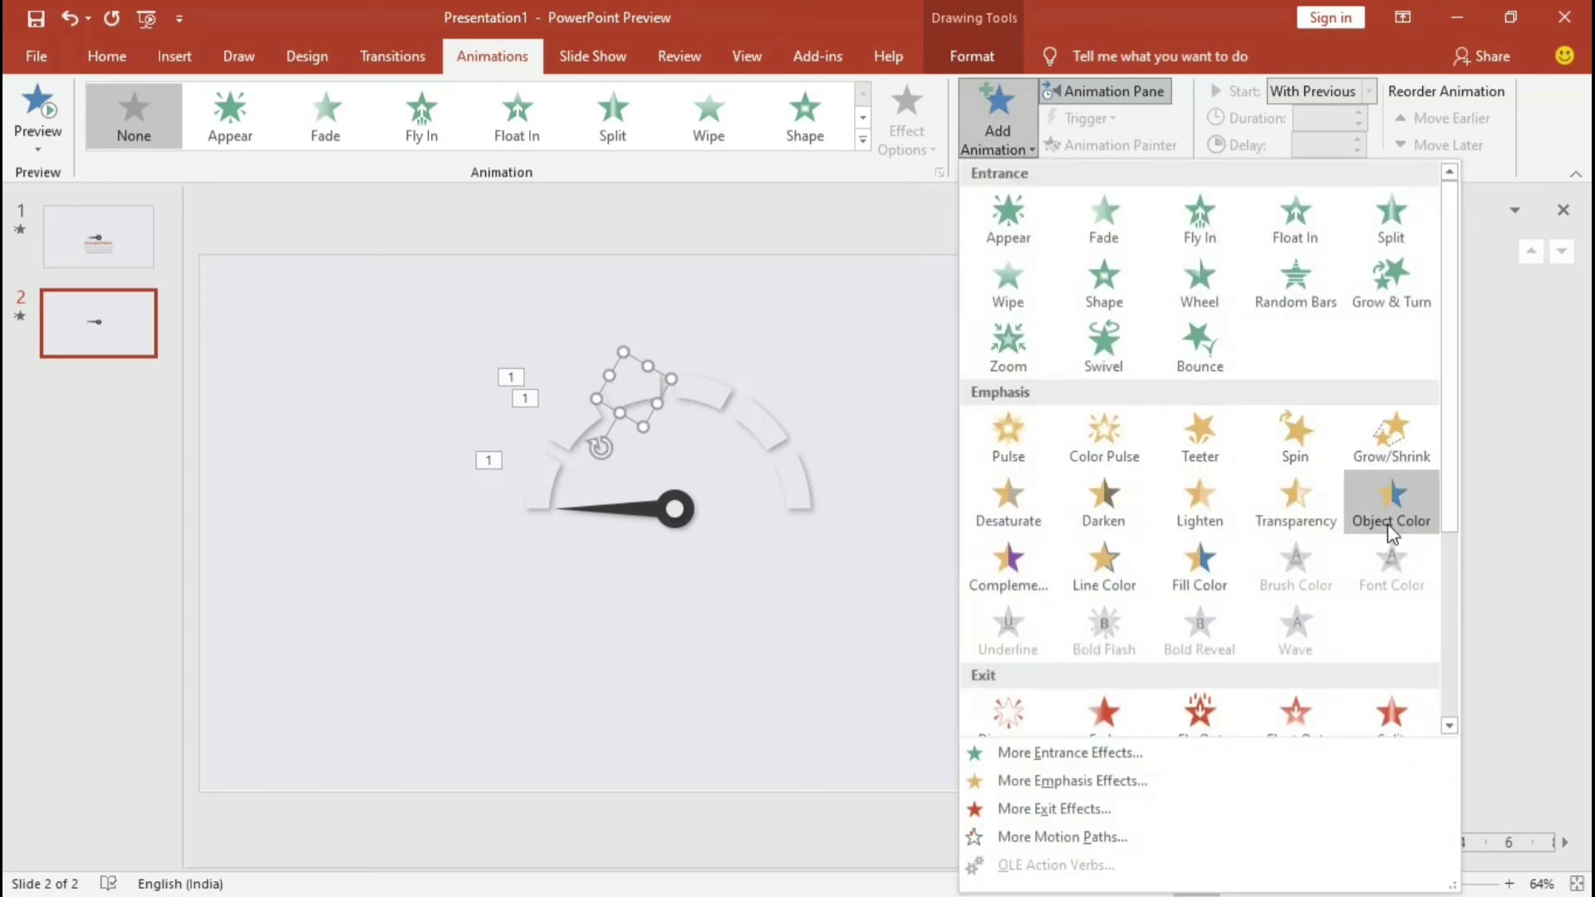
click(1393, 503)
click(1369, 90)
click(1321, 138)
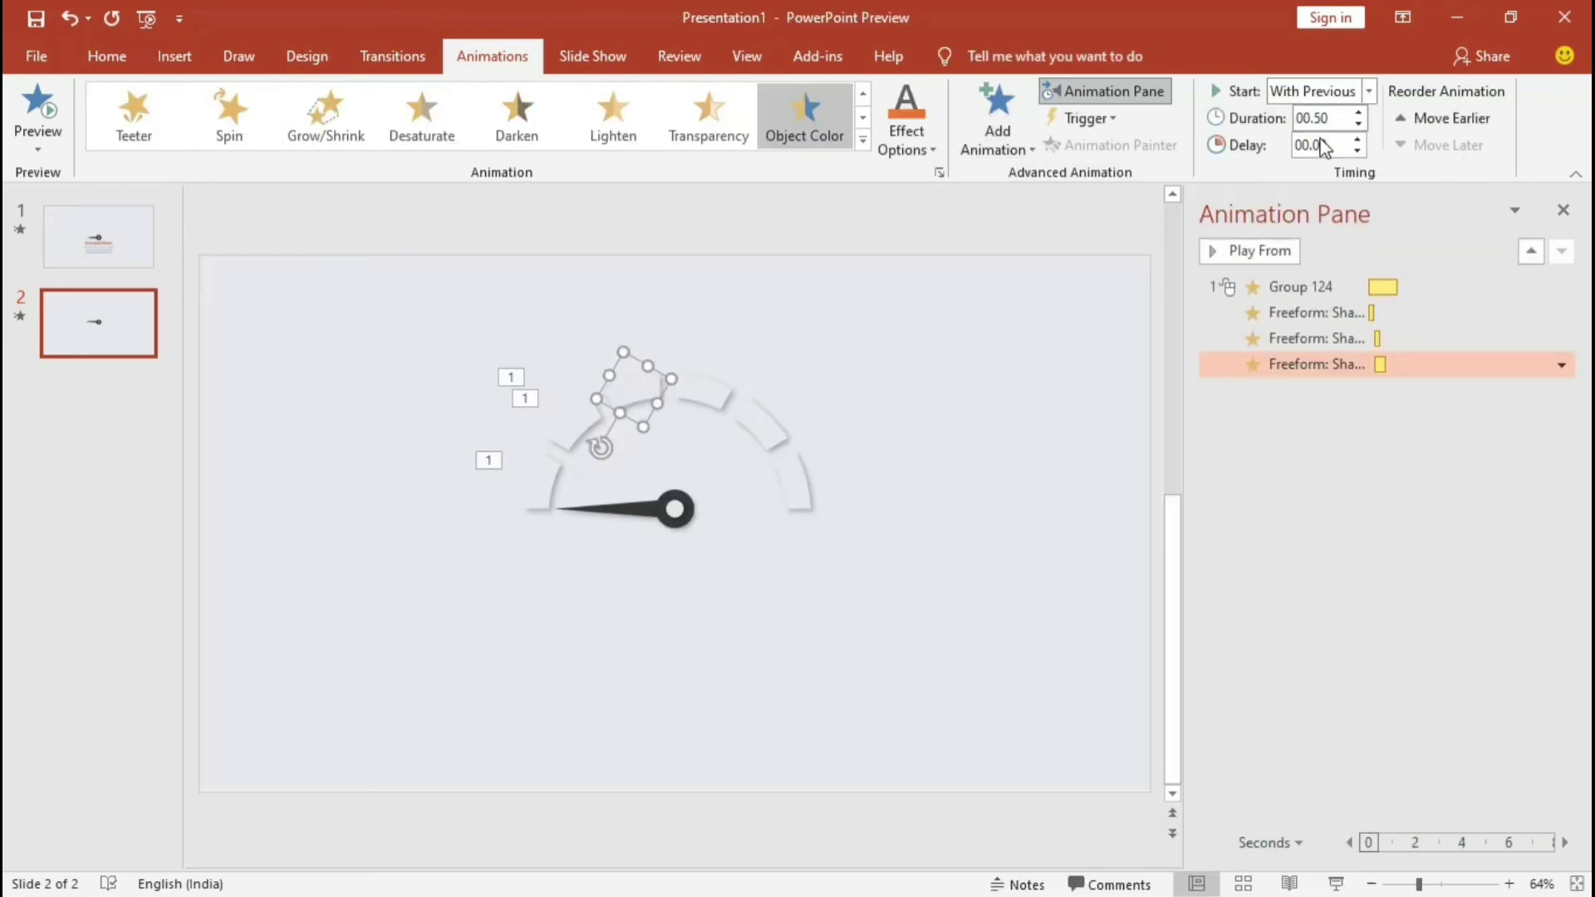
click(1357, 140)
click(1358, 140)
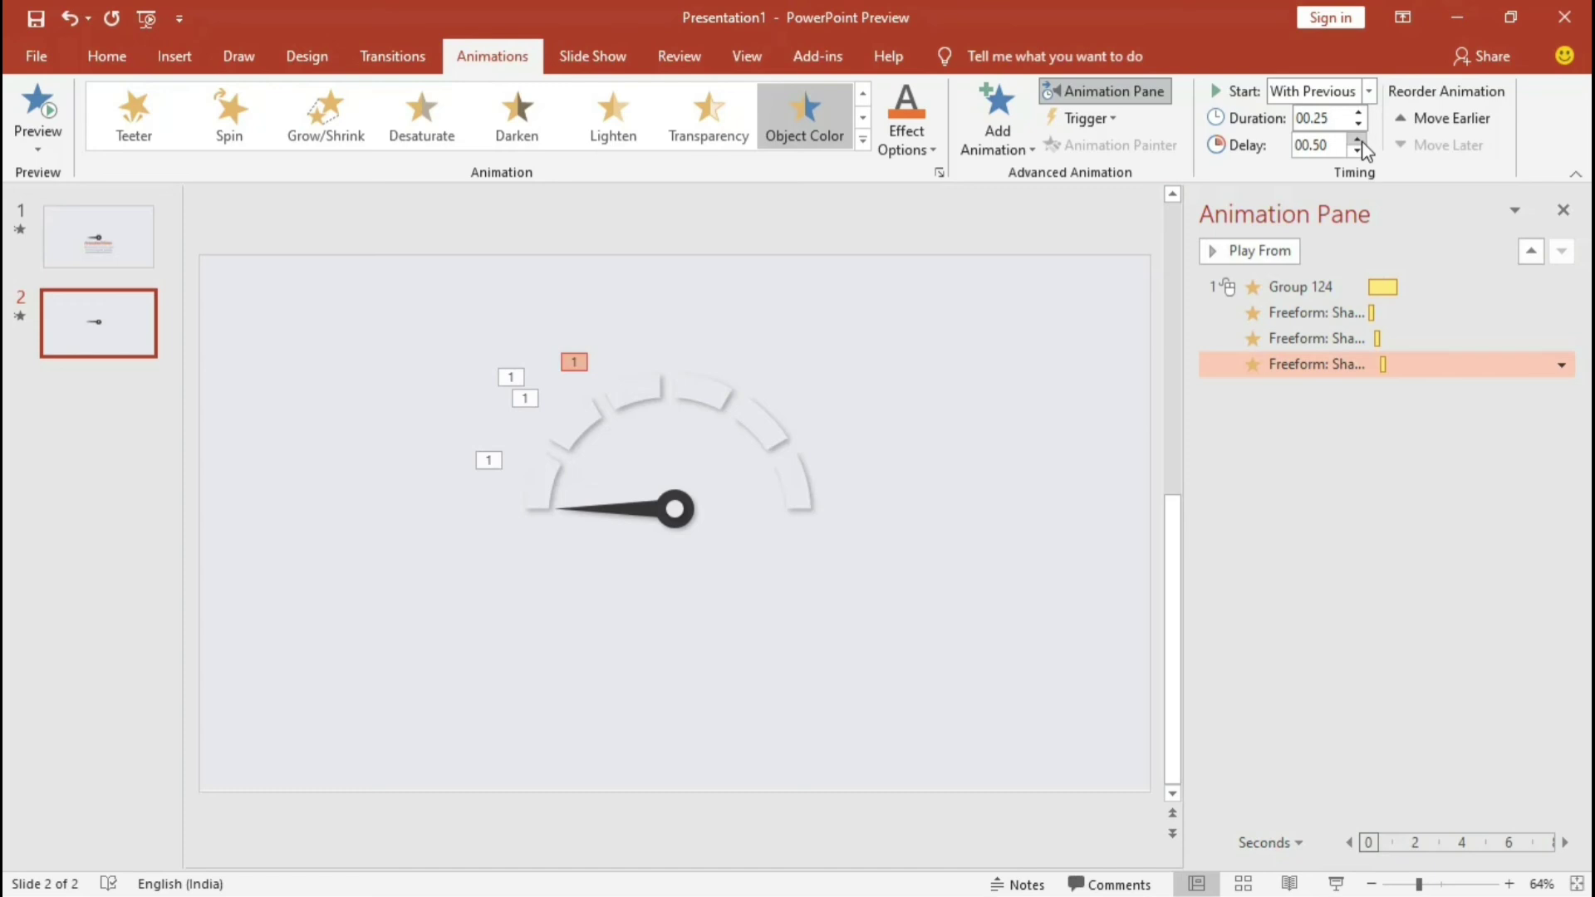
- Add Object Color to the fourth arc segment: With Previous, 0.25 s duration, 0.75 s delay
click(695, 391)
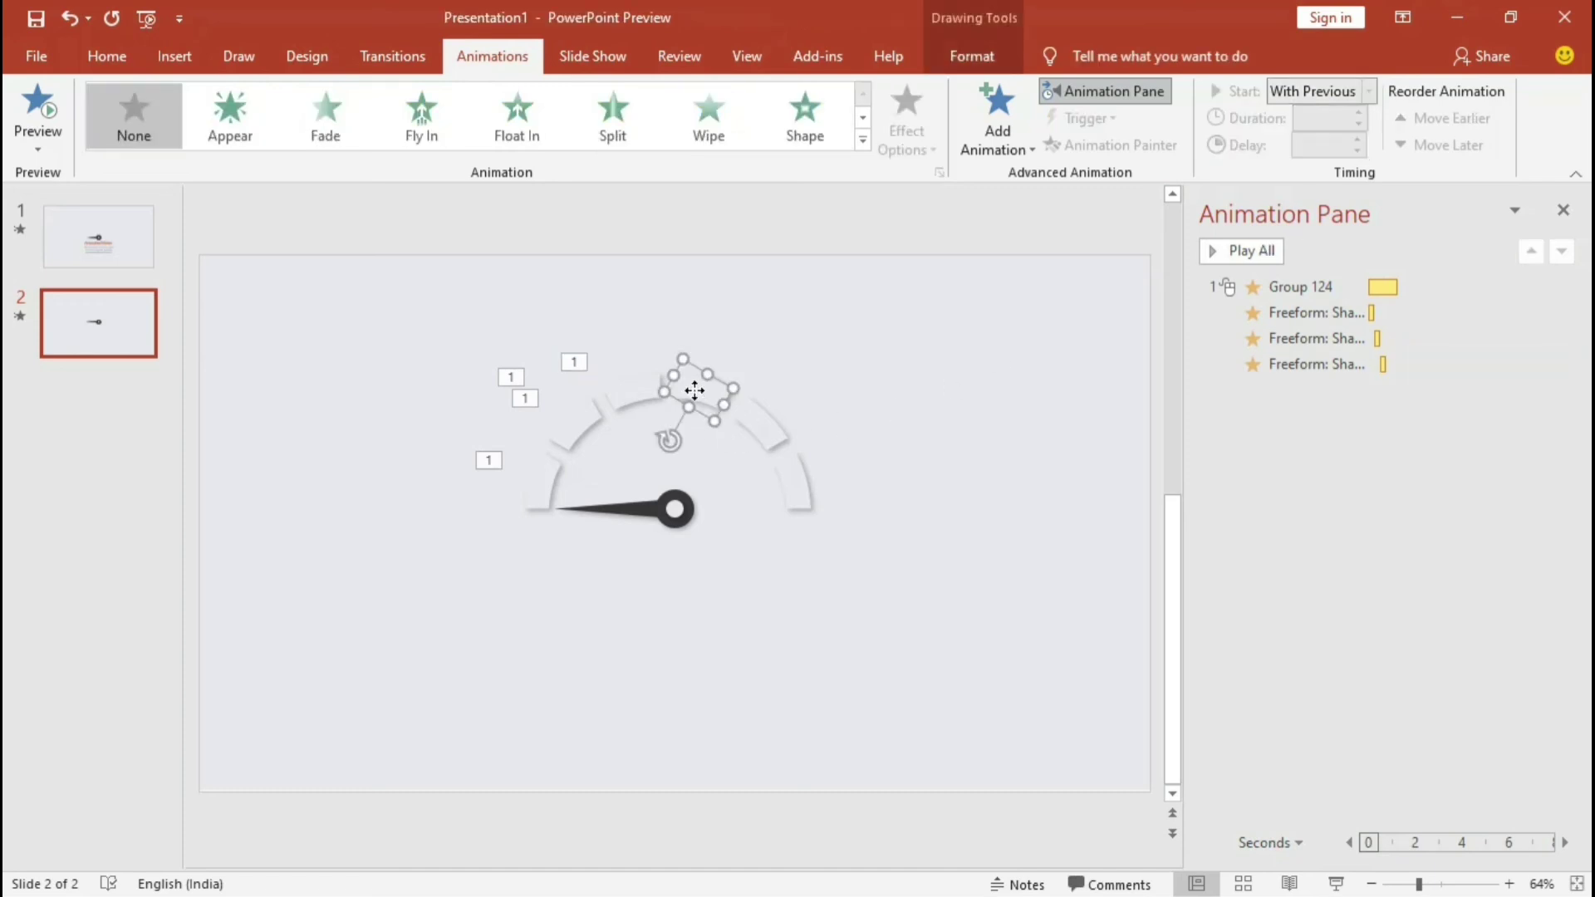
click(1016, 130)
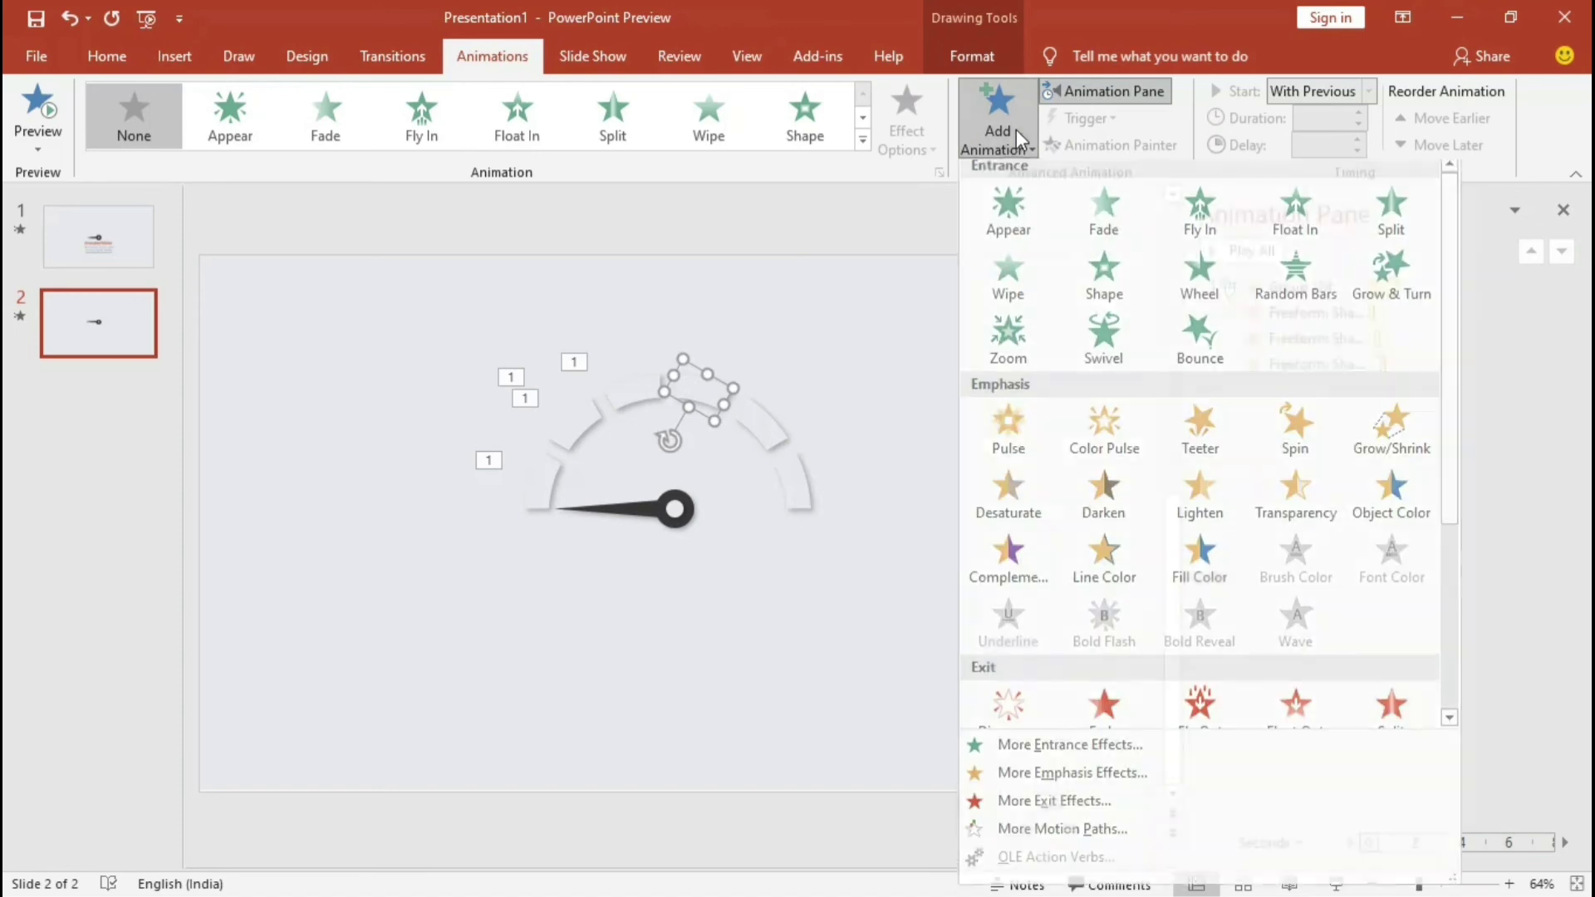
click(1393, 510)
click(1369, 91)
click(1346, 138)
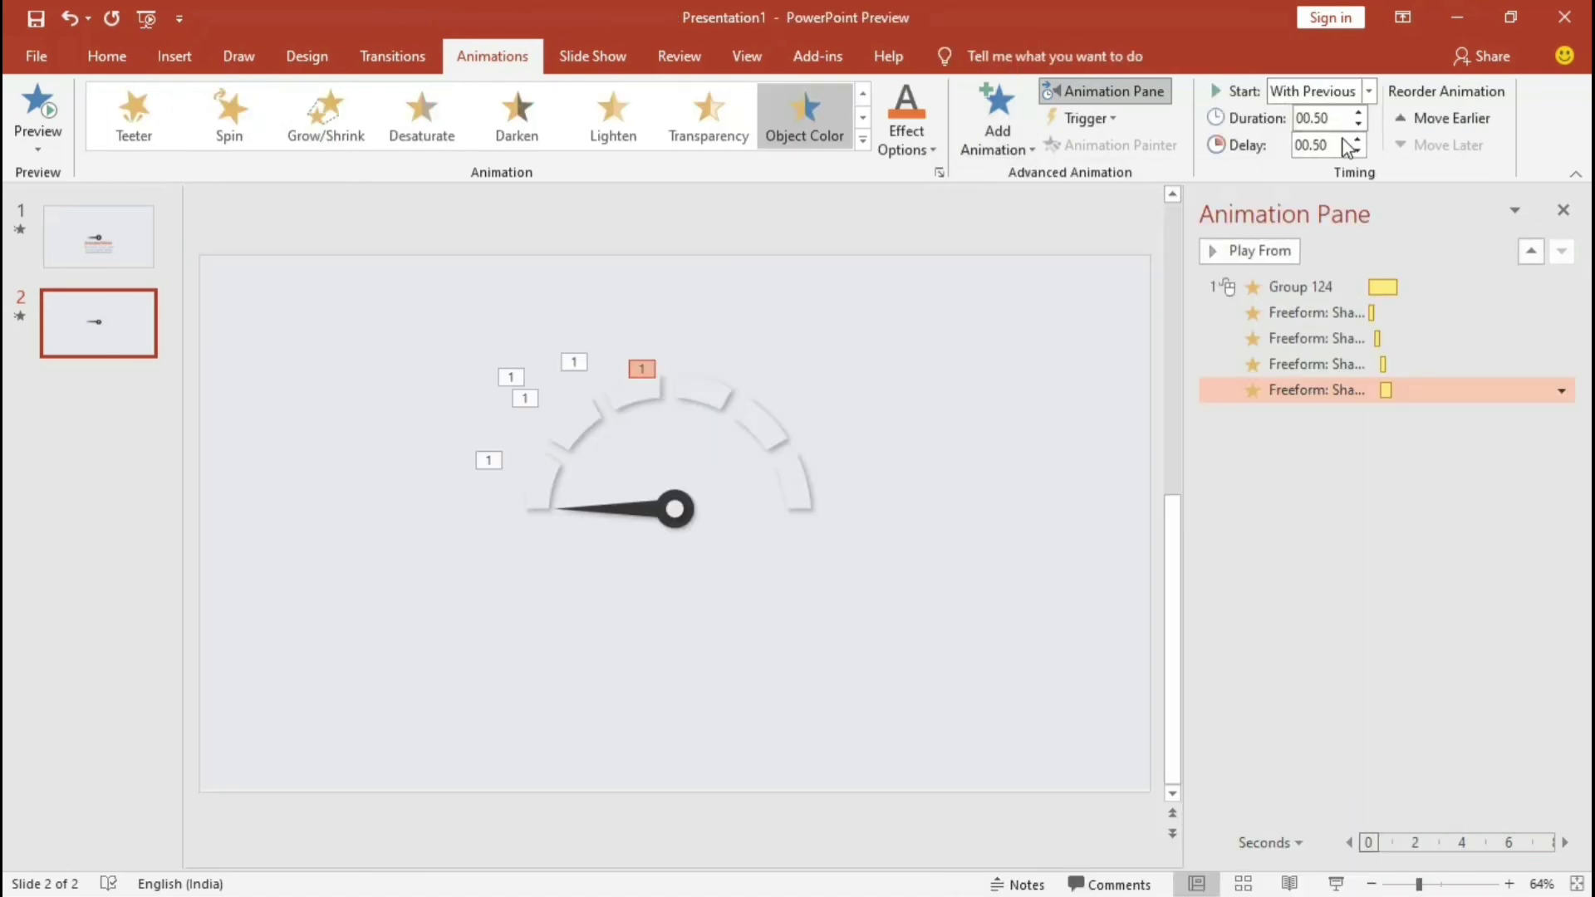
click(1359, 123)
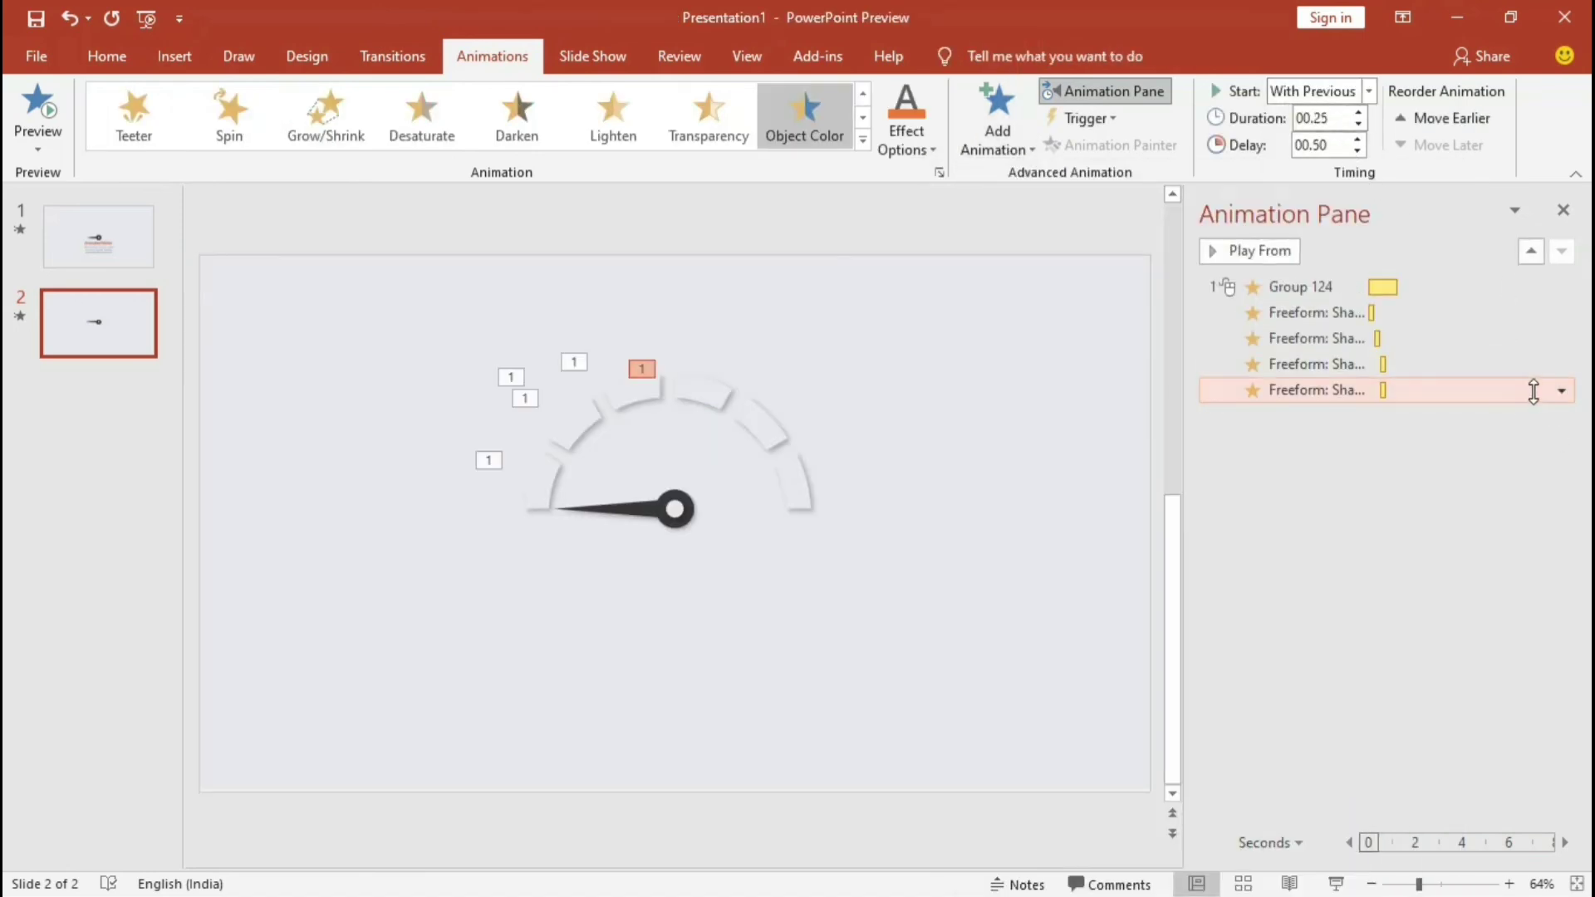
click(1561, 390)
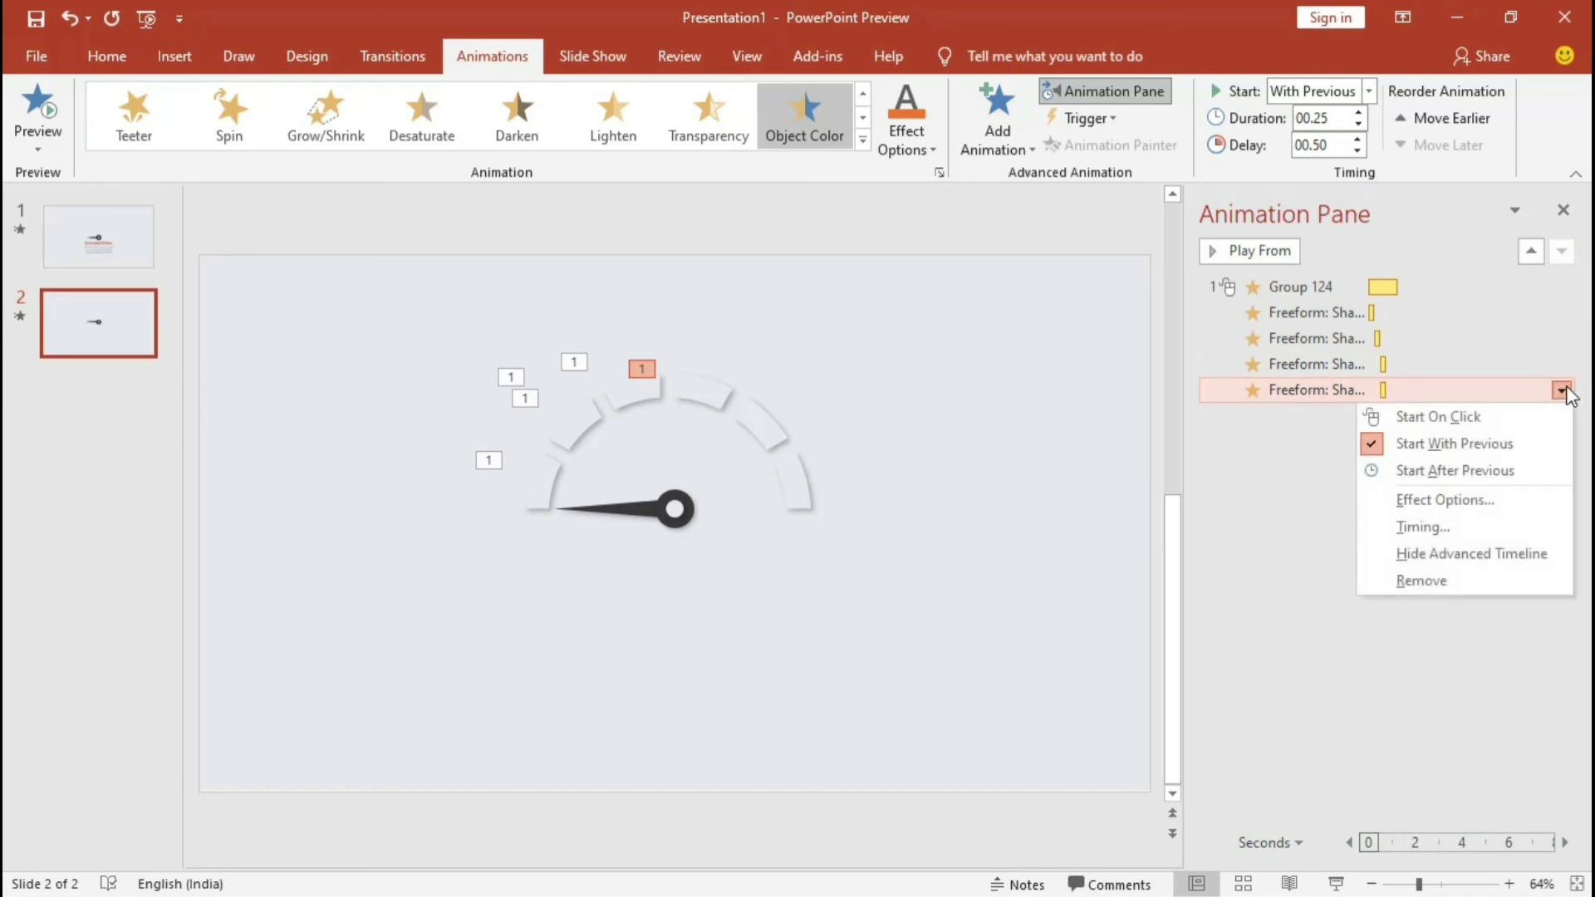
click(1441, 530)
key(Tab)
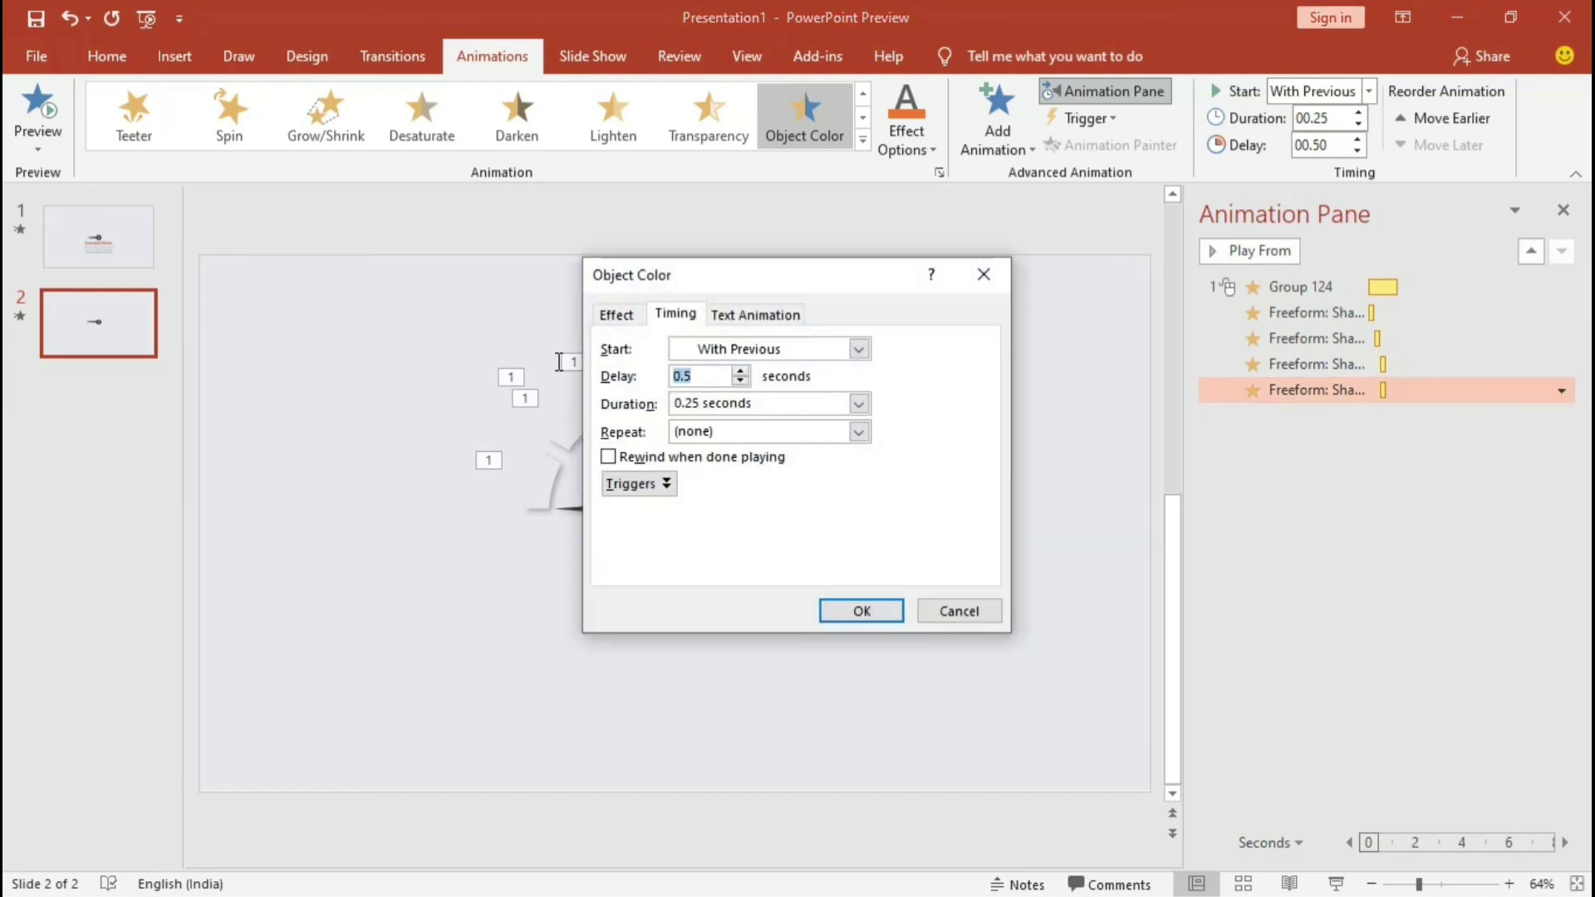
key(Return)
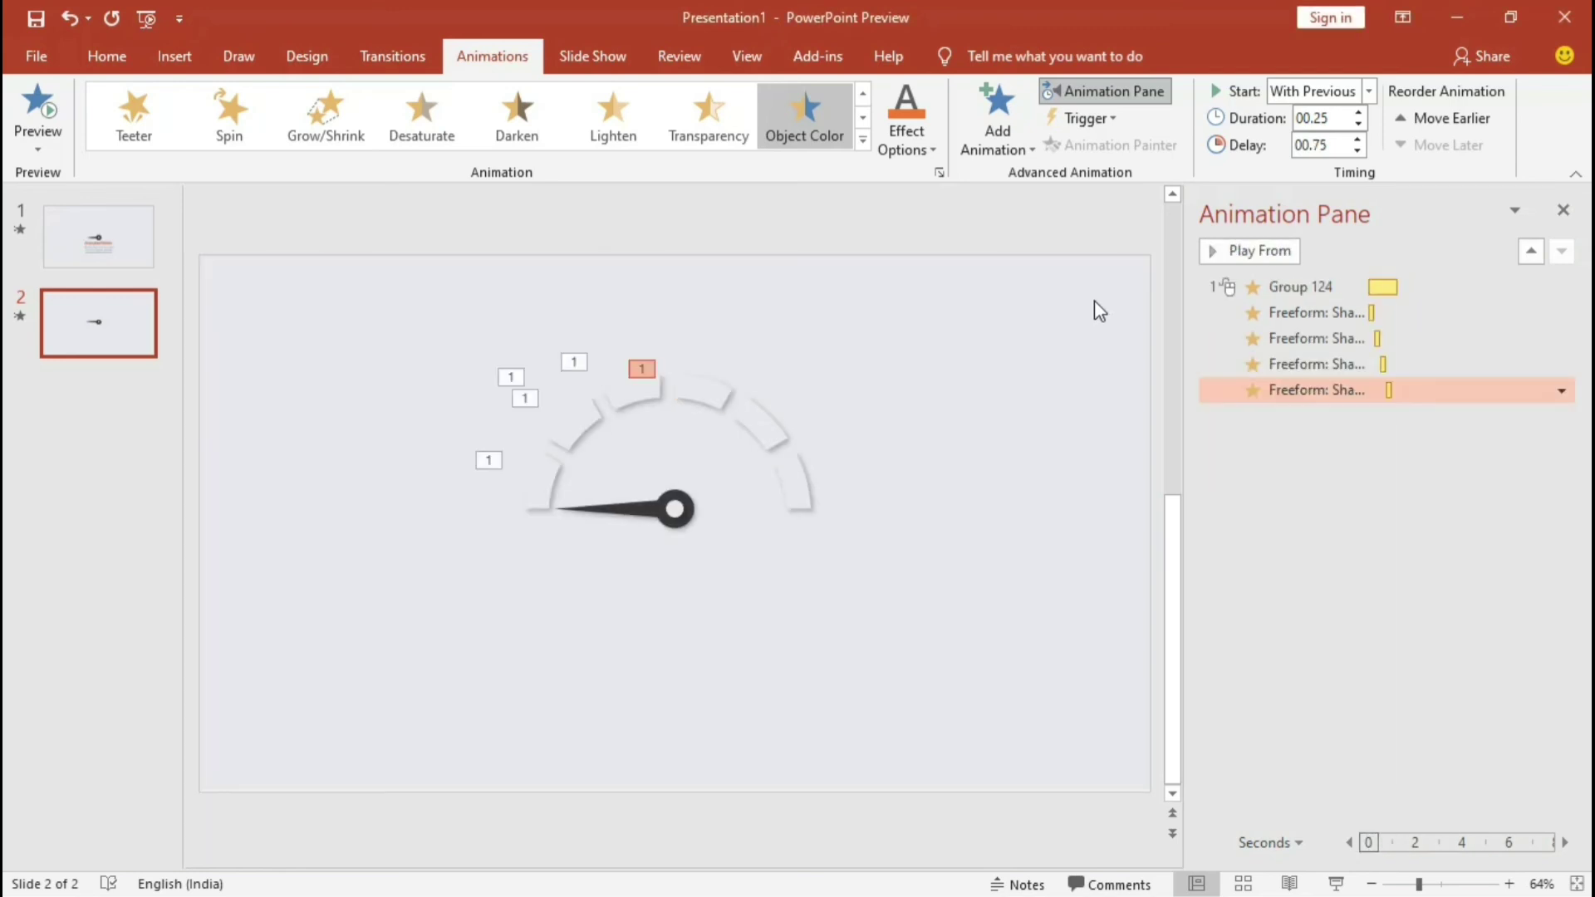
click(768, 422)
click(1020, 135)
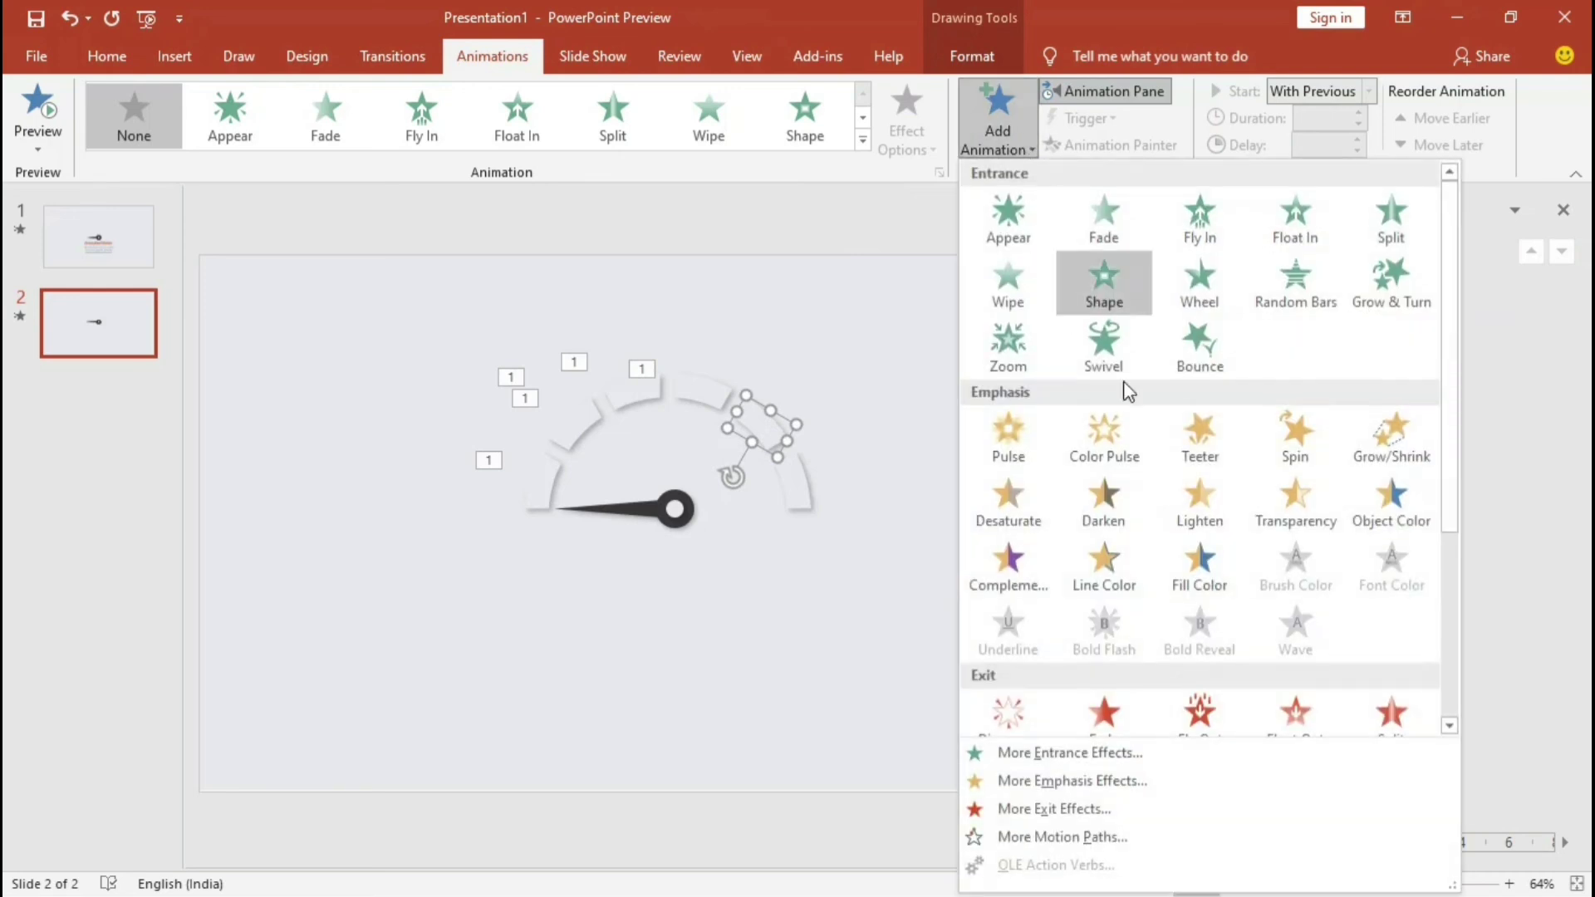
- Give the fifth arc segment Object Color, With Previous with a 1.00 s delay
click(1371, 500)
click(1369, 92)
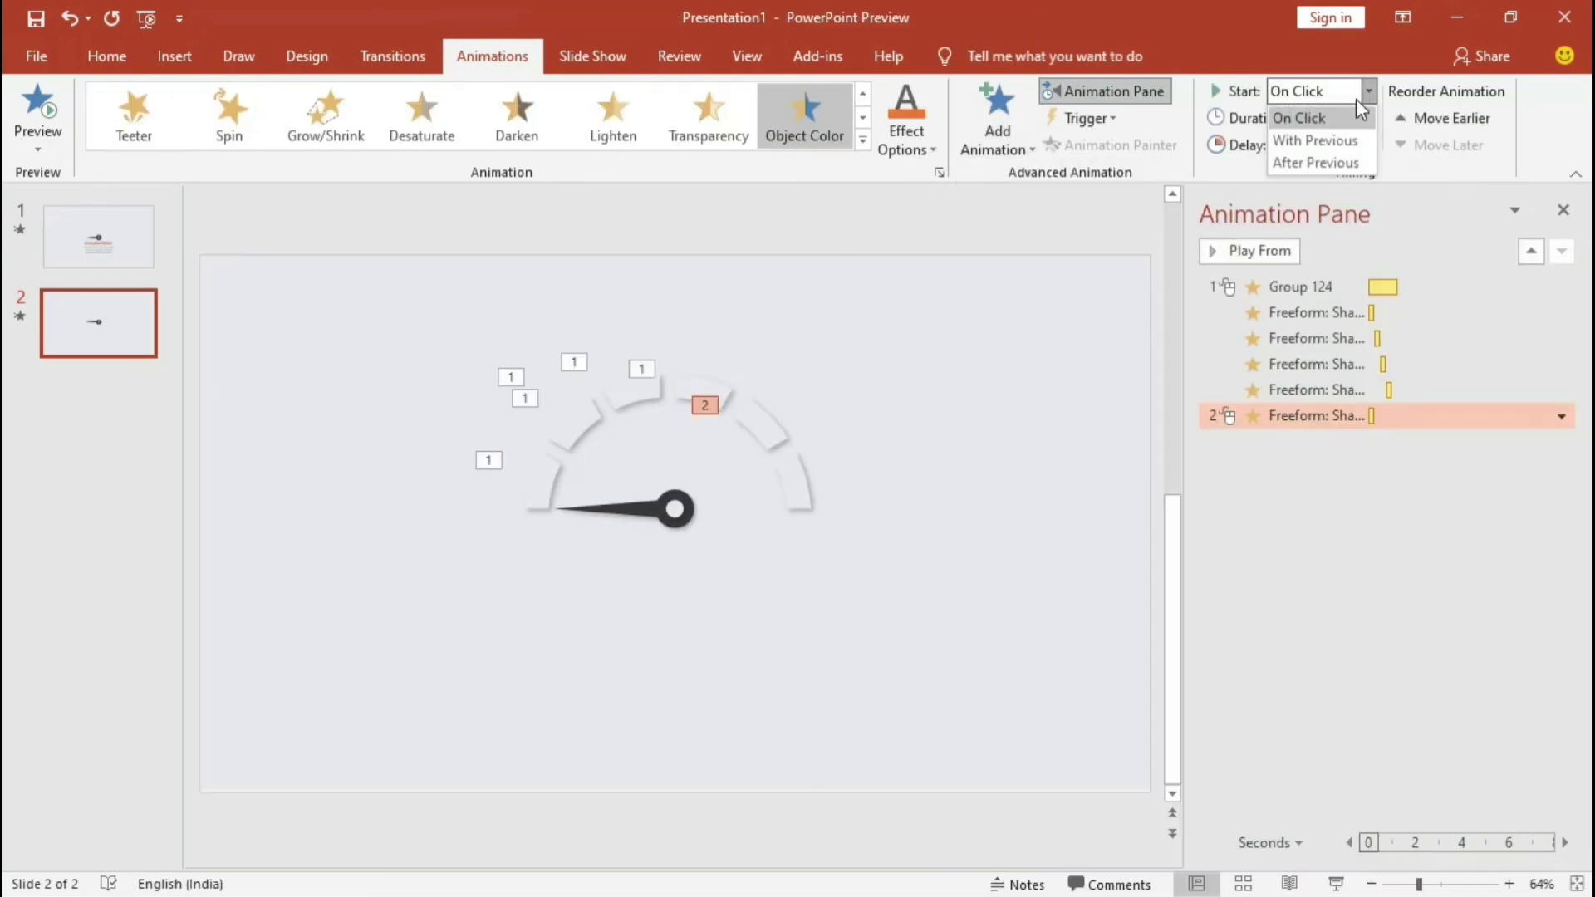
click(1317, 139)
triple_click(1357, 139)
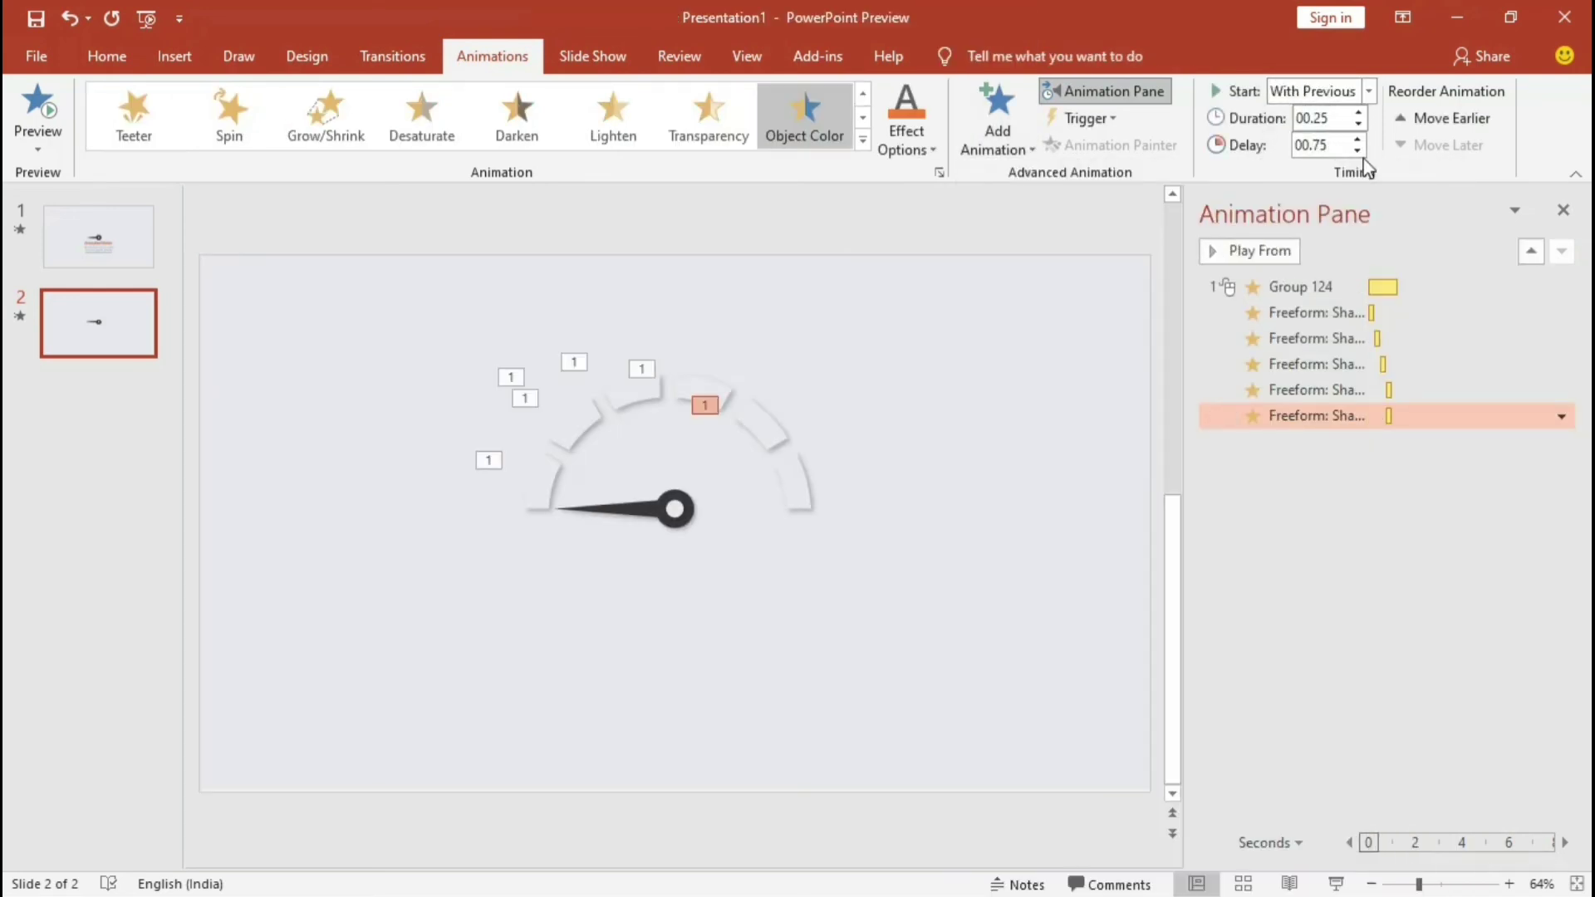
click(1562, 416)
click(1412, 555)
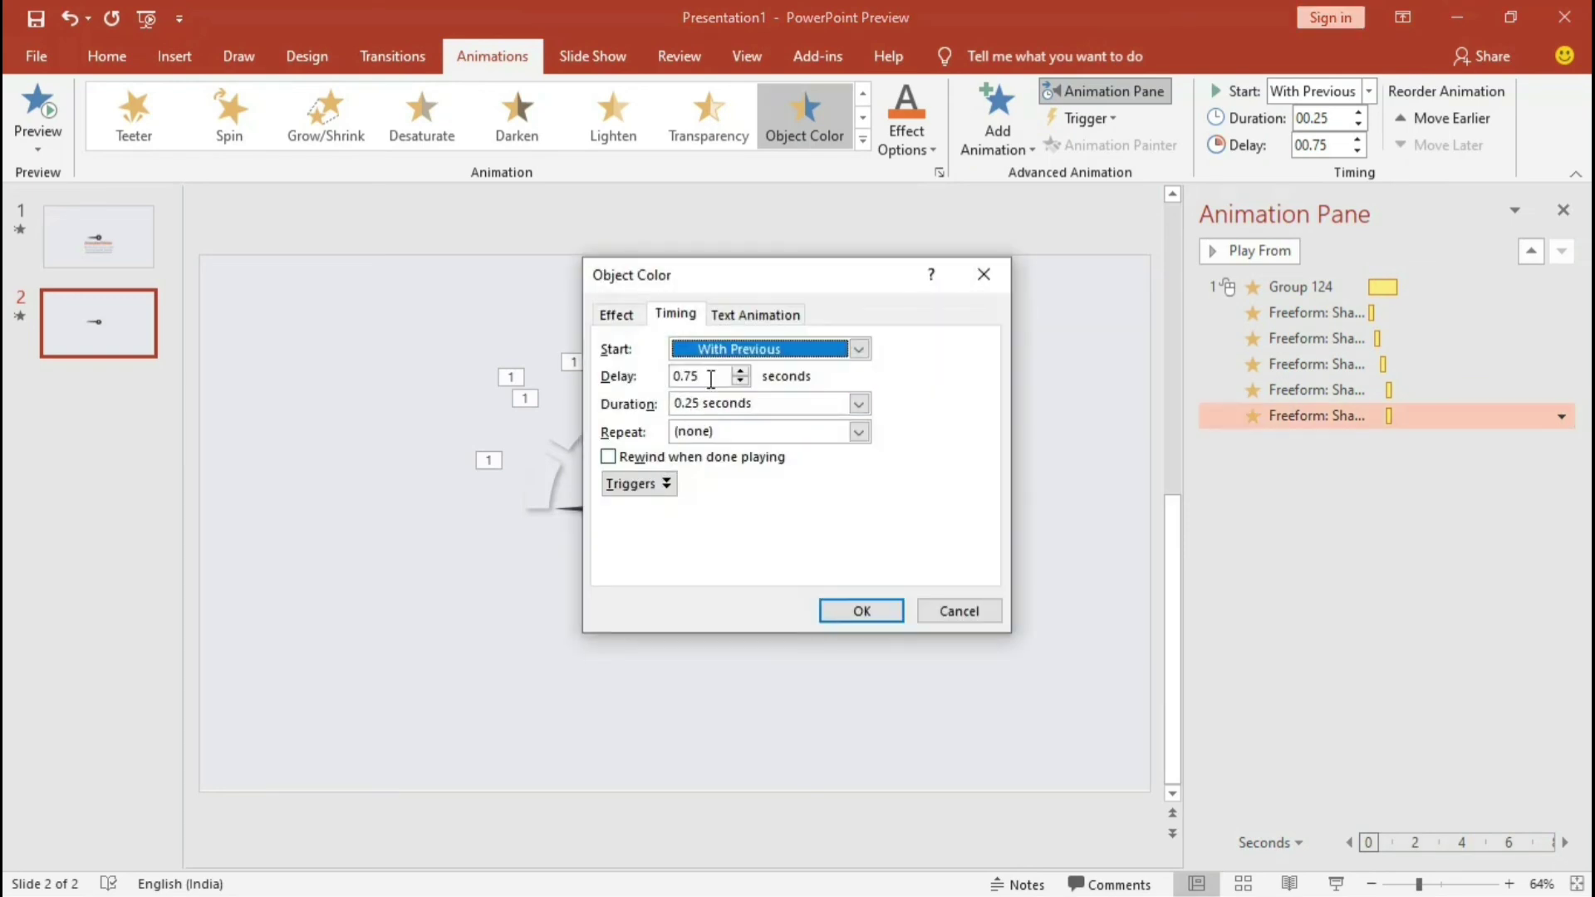
double_click(677, 376)
text(01)
key(Return)
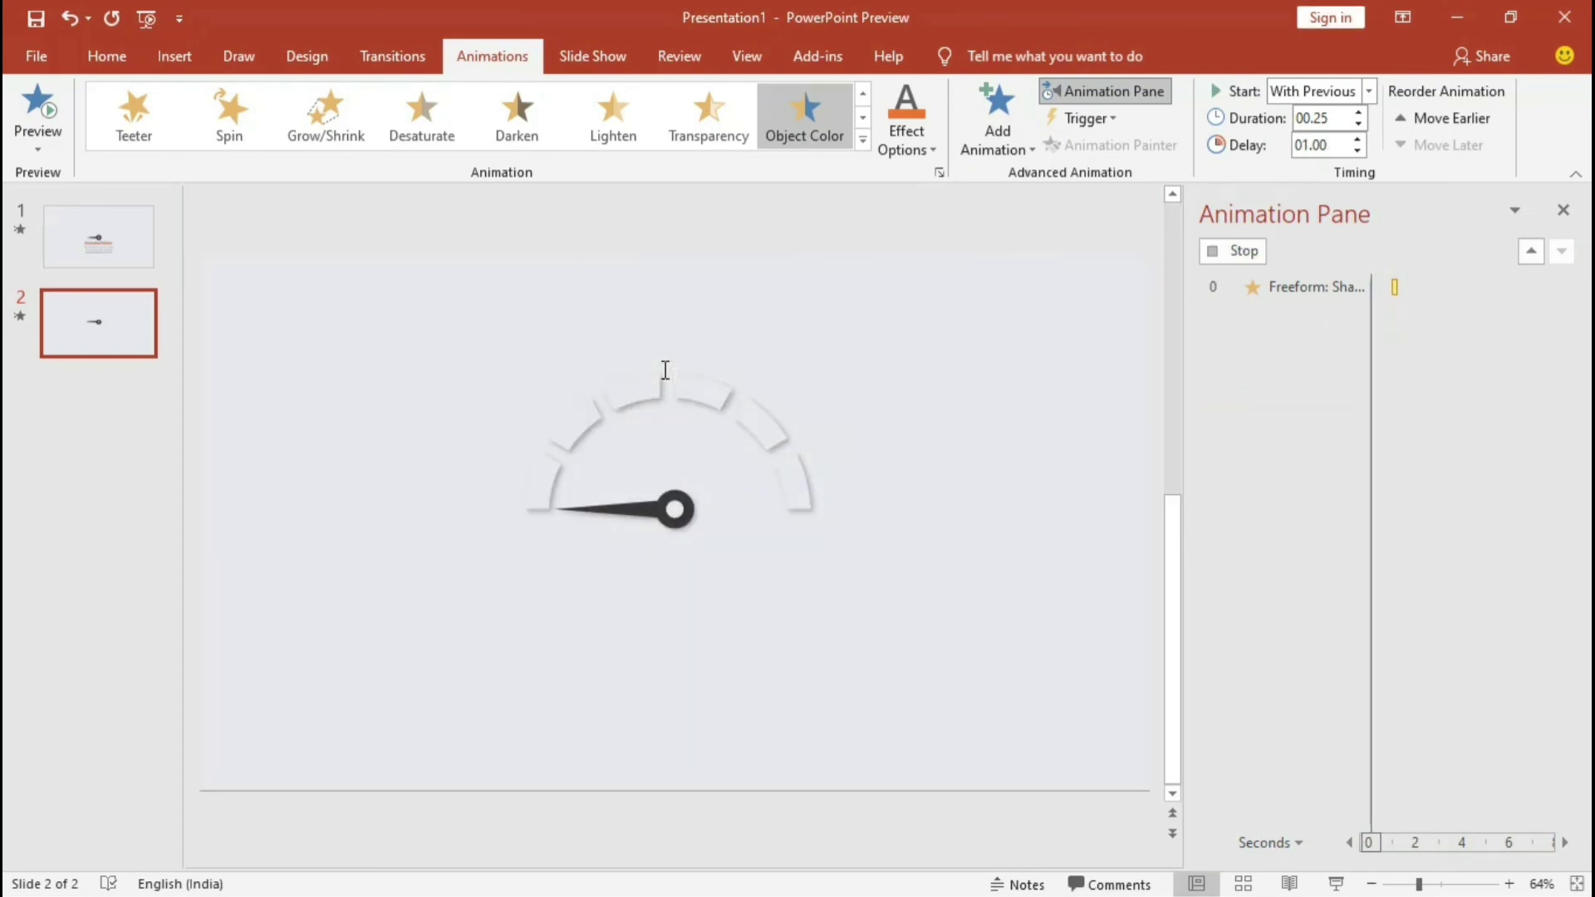
- Preview the full gauge animation and close the Animation Pane
click(1246, 252)
click(1261, 251)
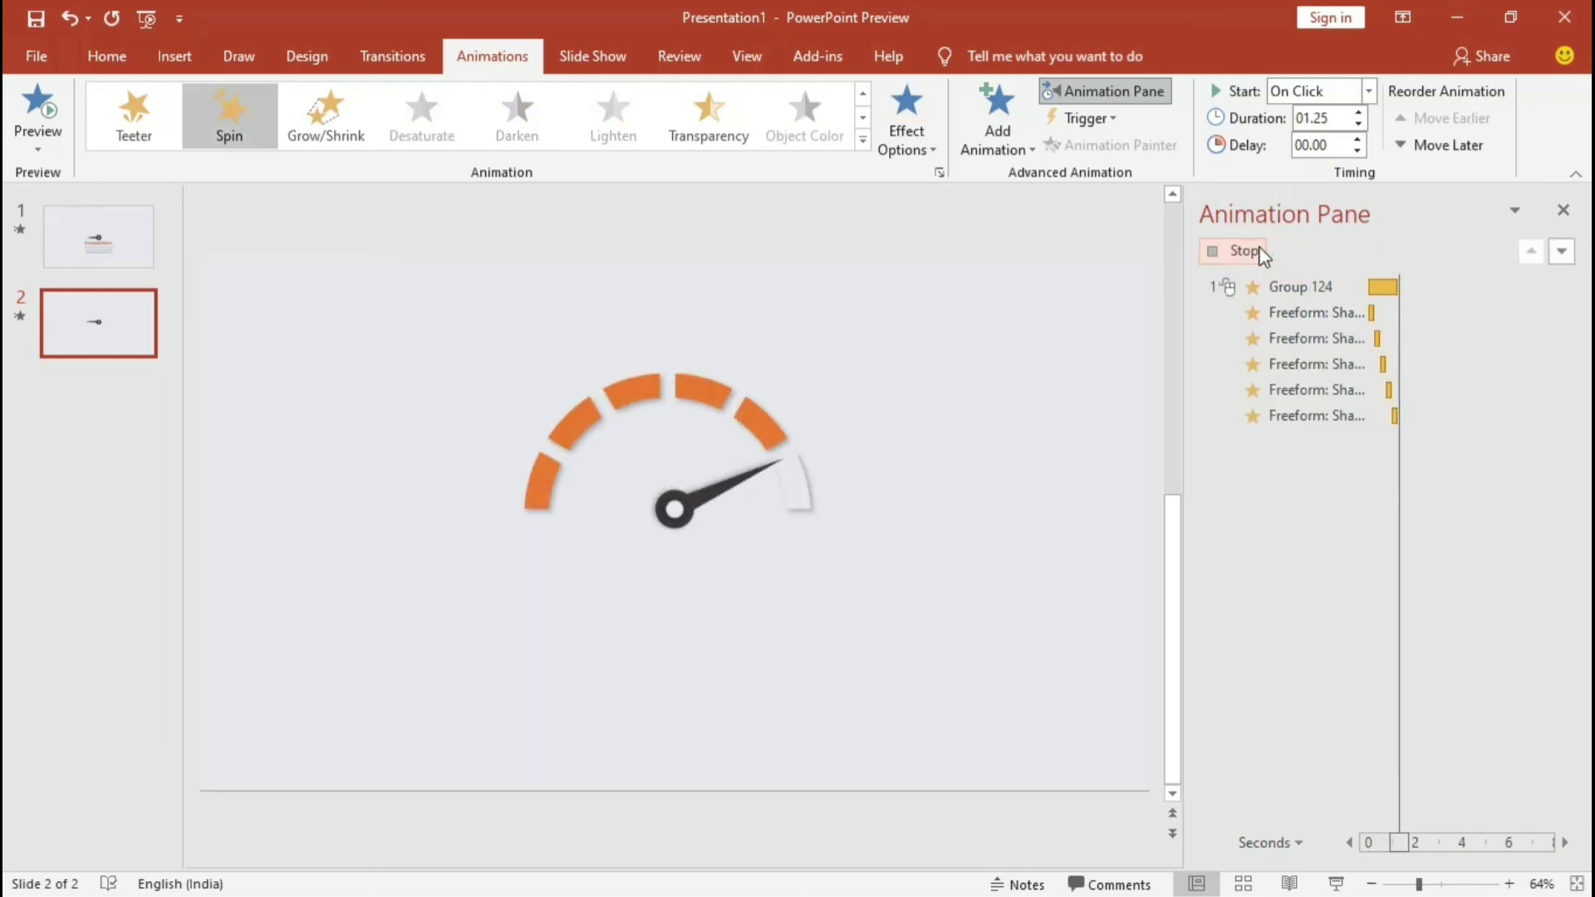
click(1199, 291)
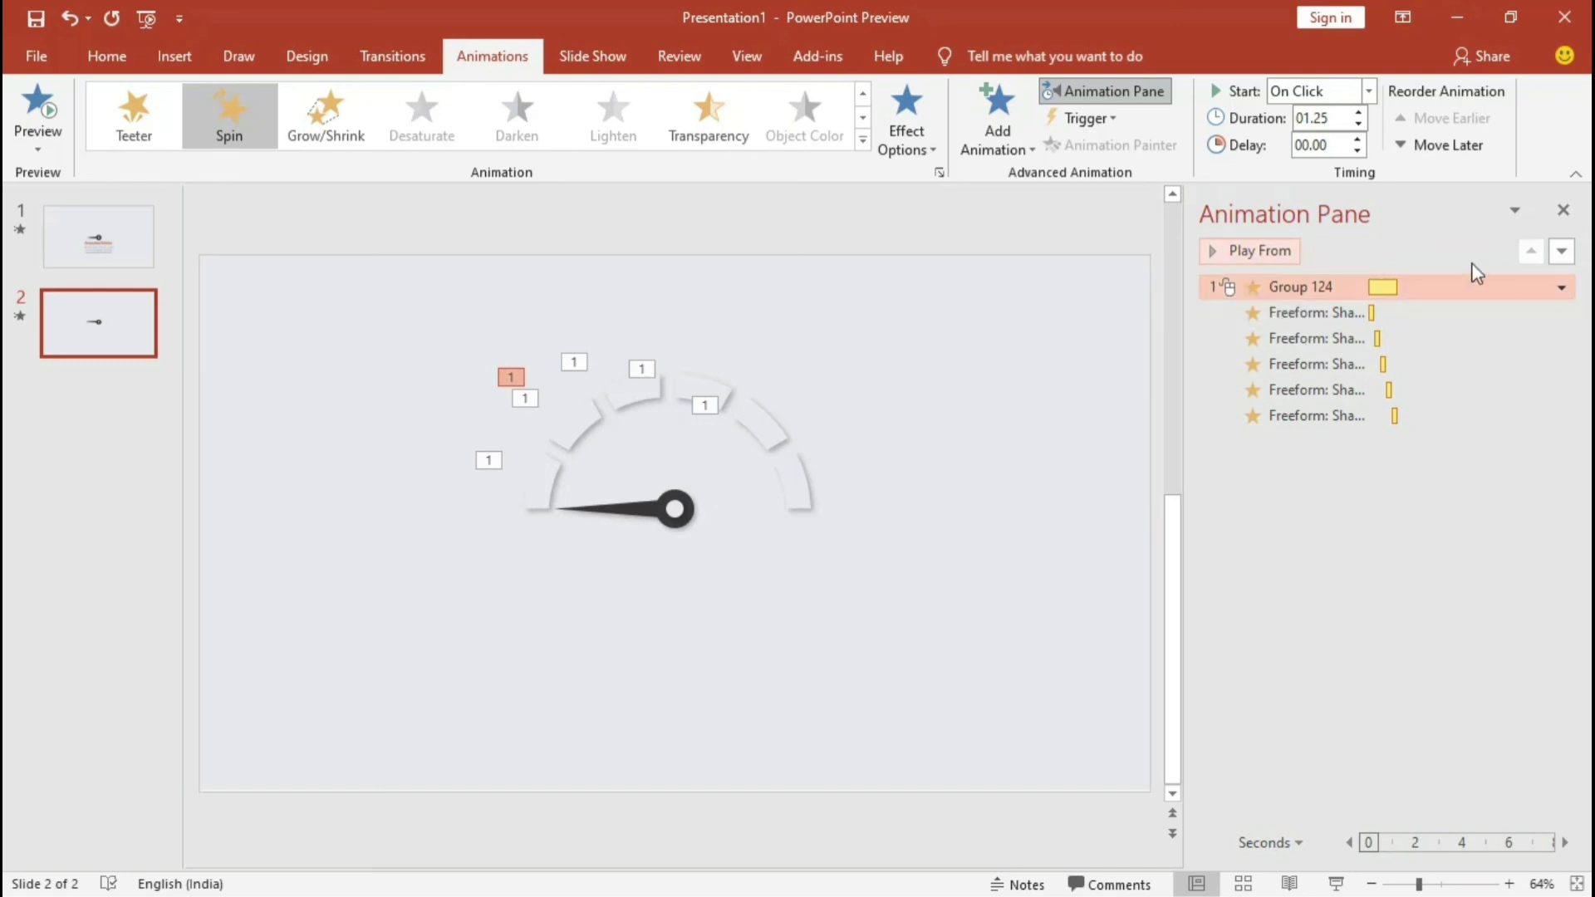
click(1564, 211)
- Bring the Animated Meter title and caption from slide 1 onto slide 2, just beneath the gauge
click(154, 254)
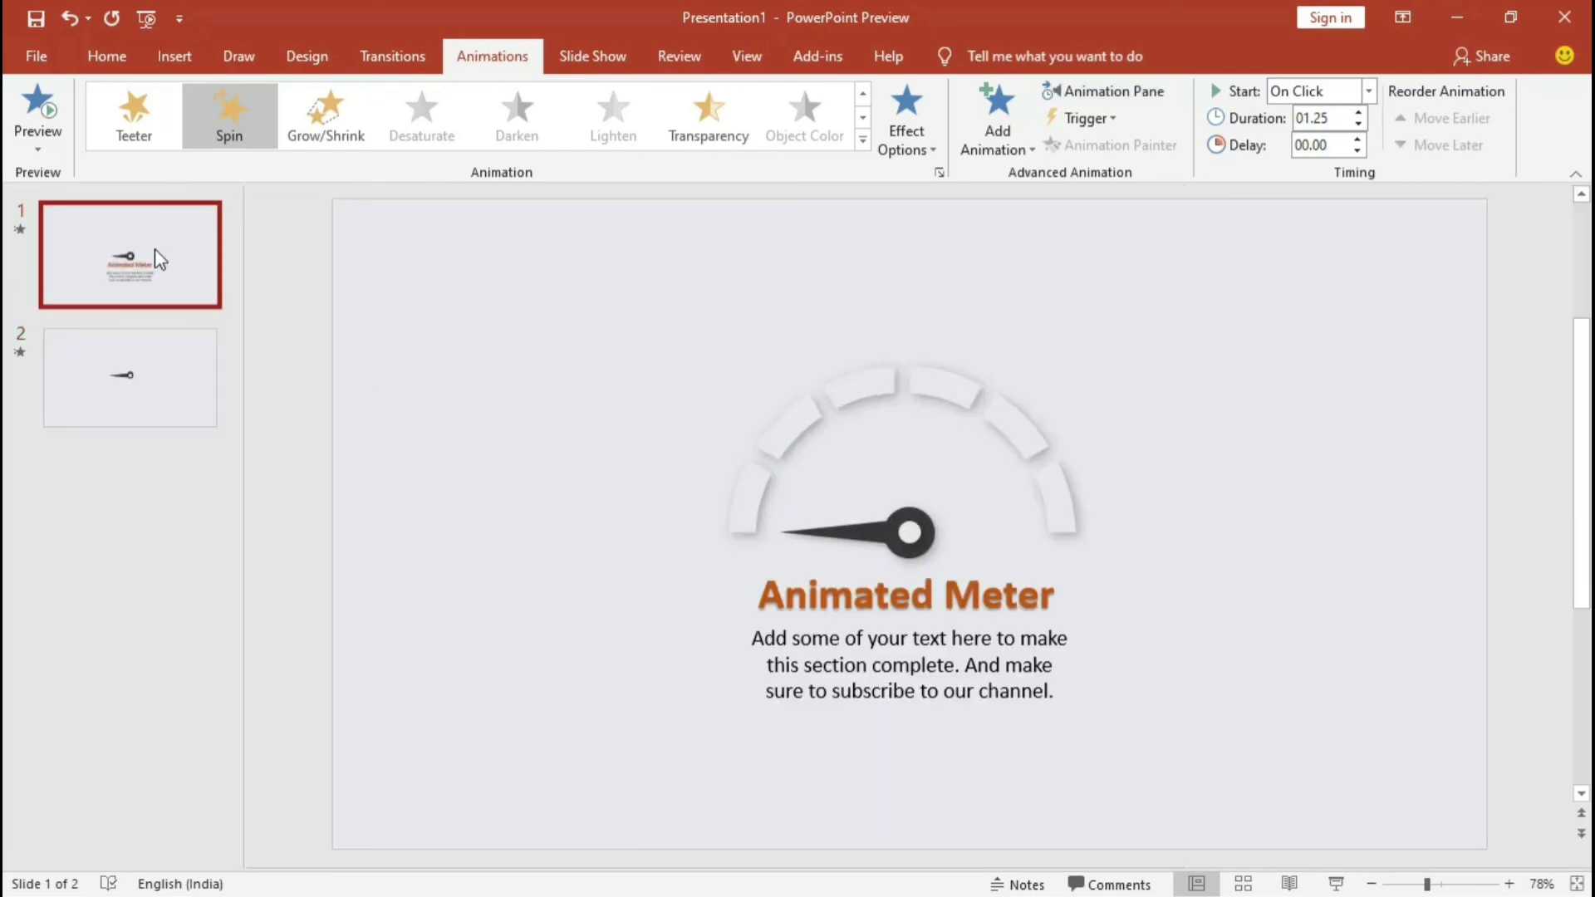
click(997, 586)
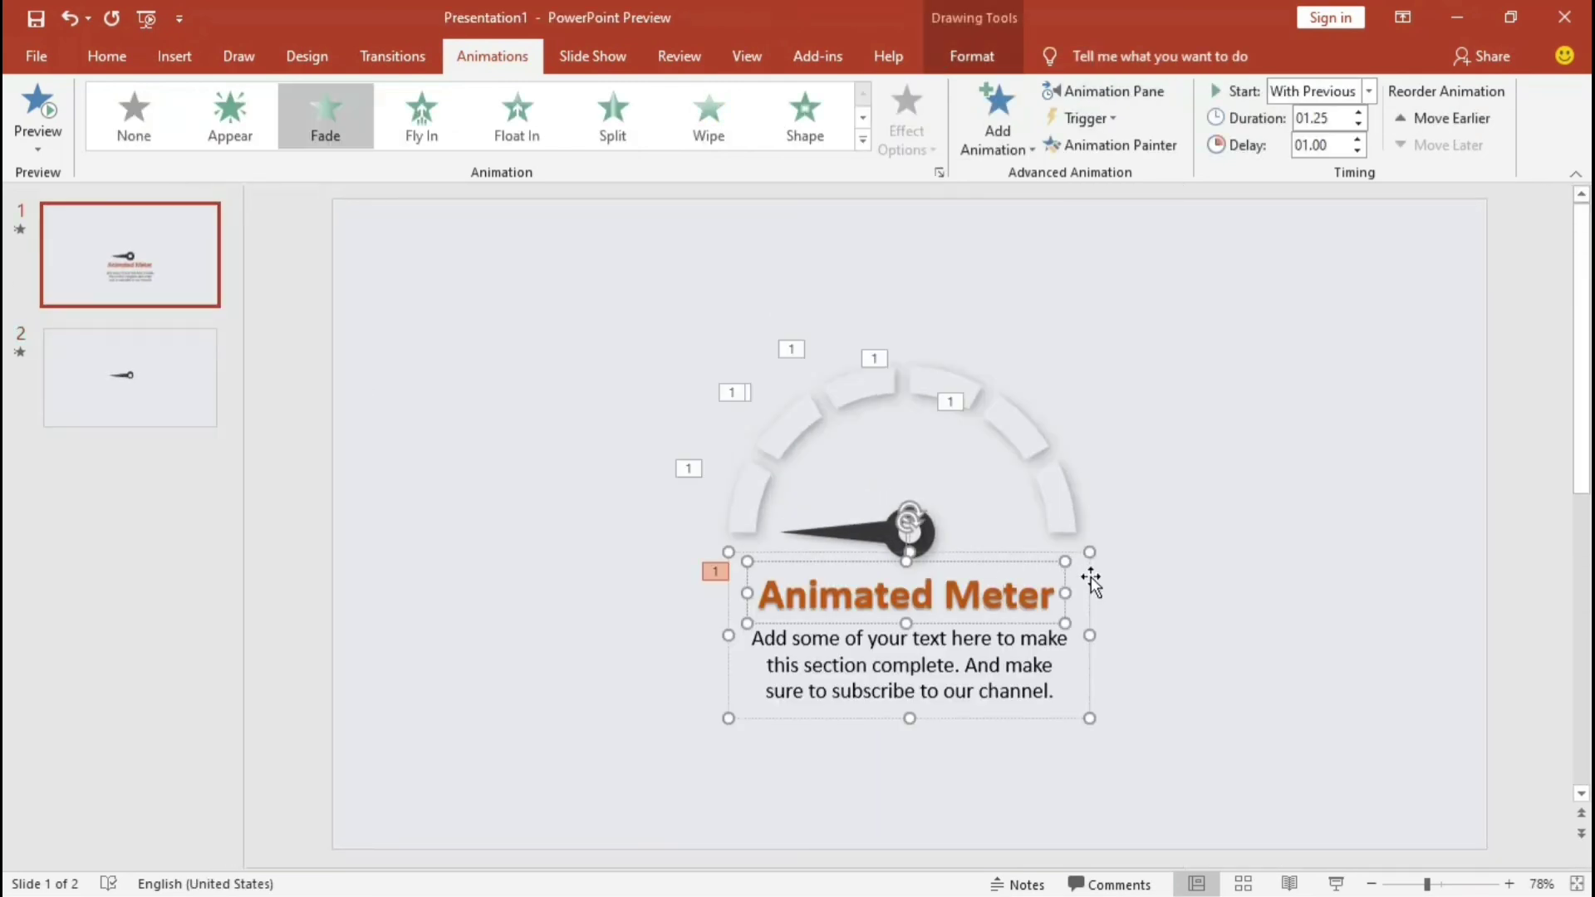
click(171, 409)
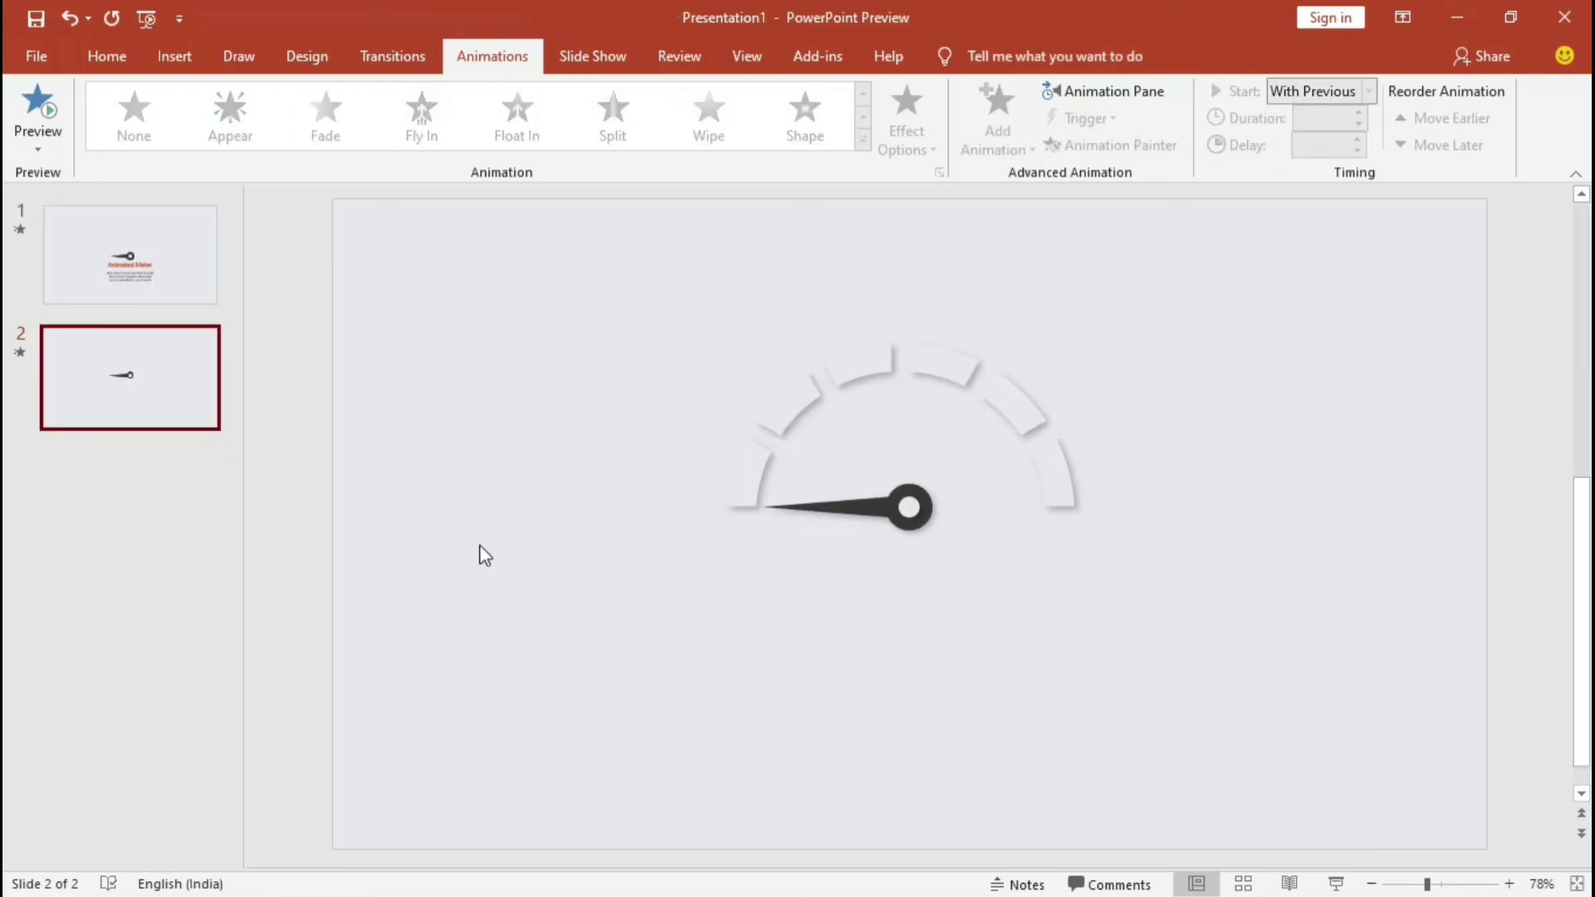
key(ctrl+v)
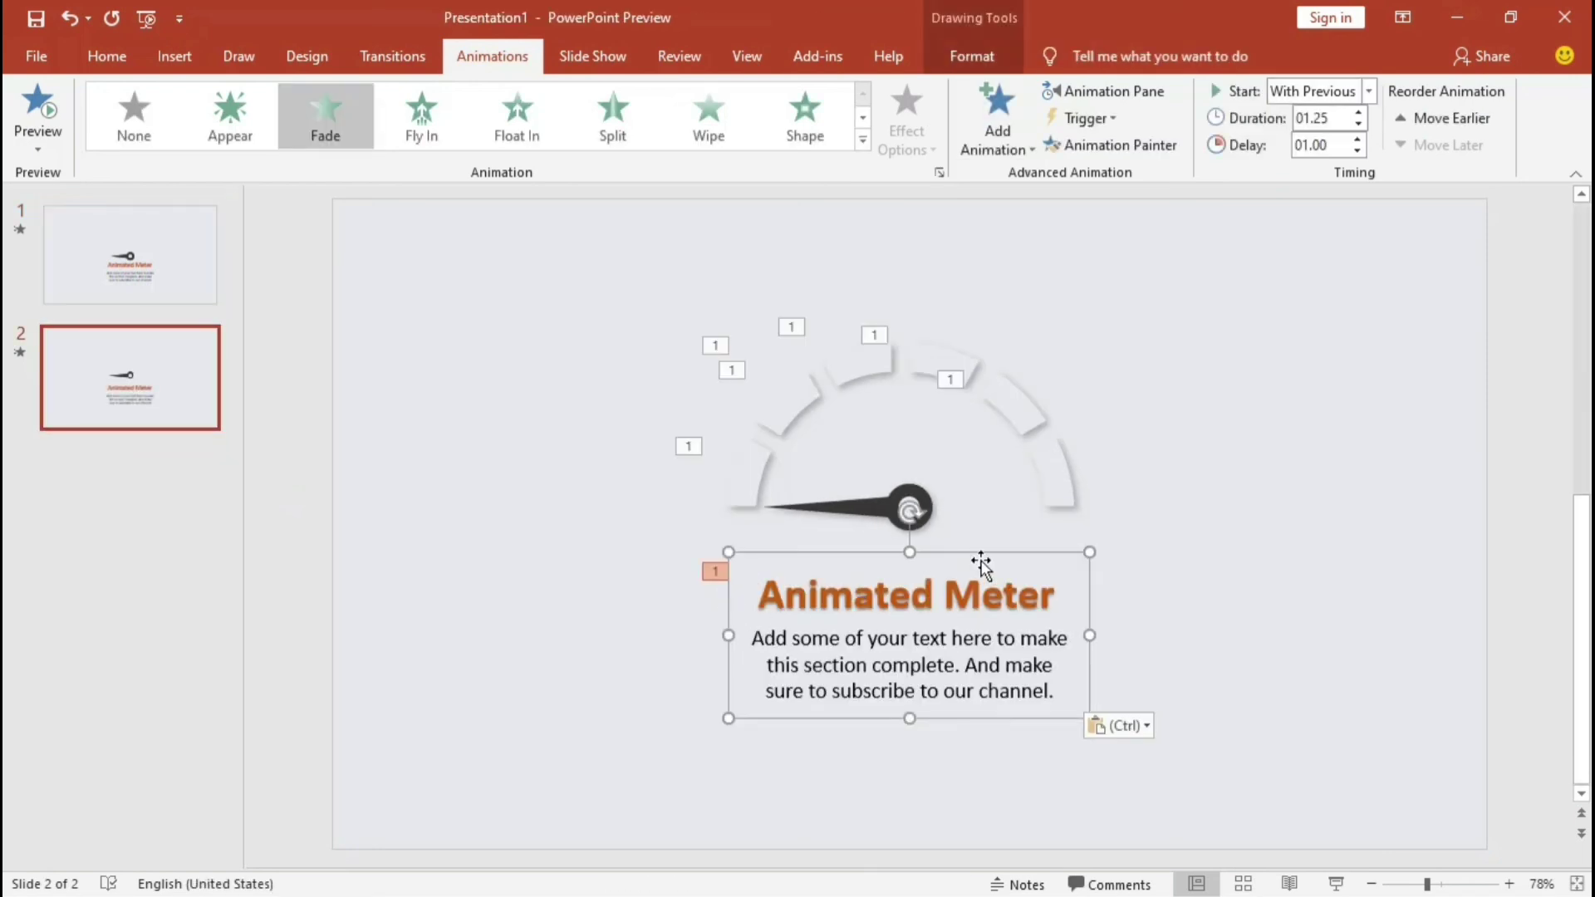
drag(983, 549, 977, 541)
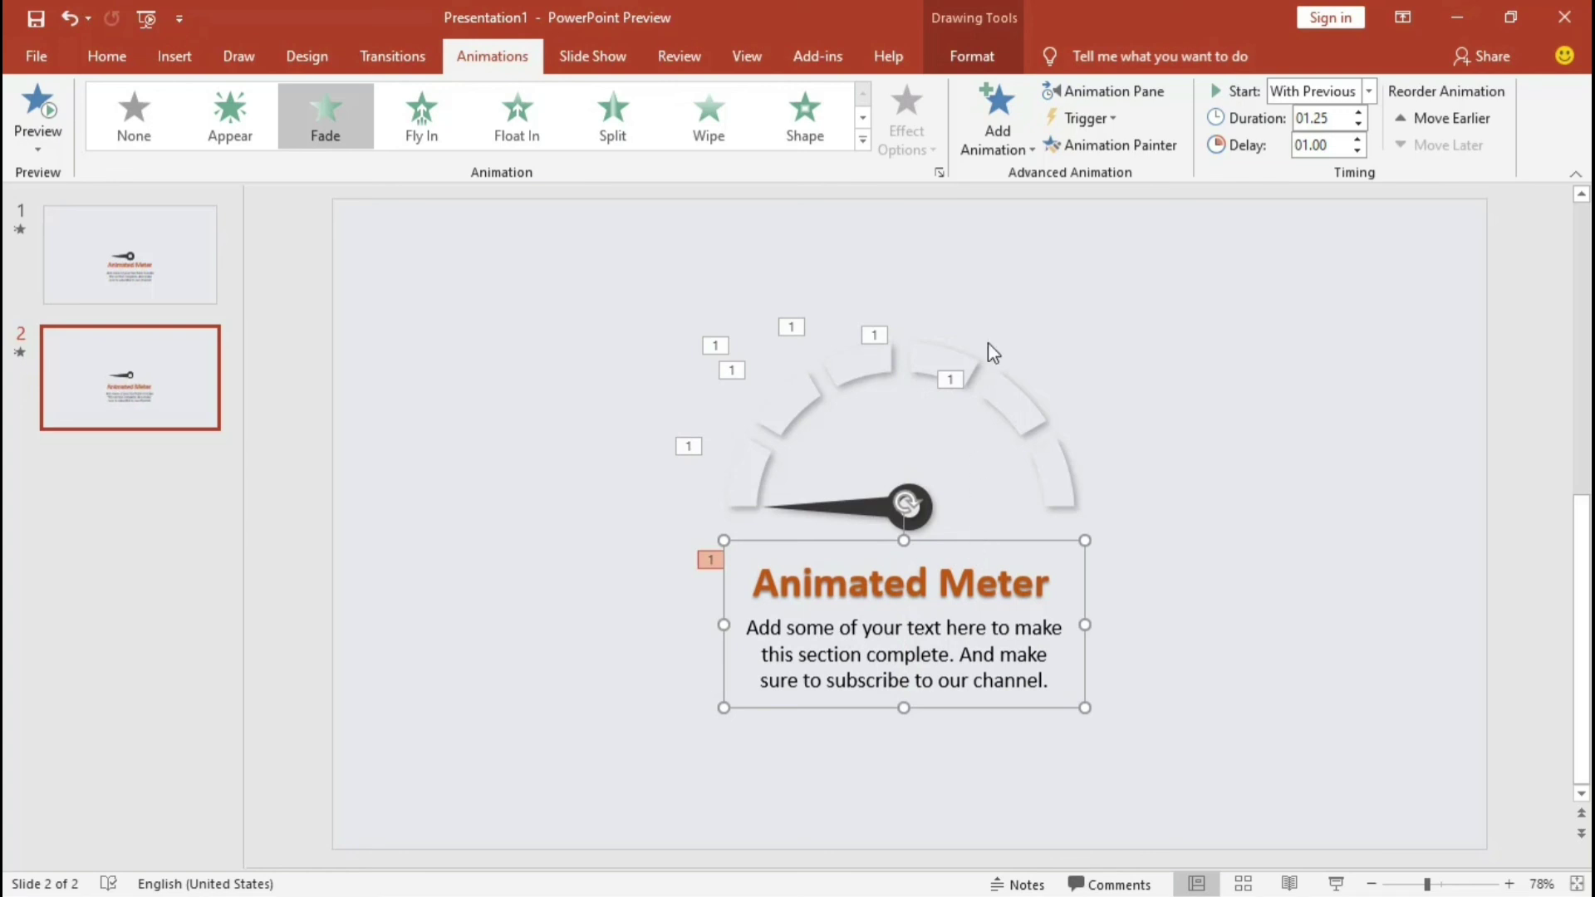
- Leave the text's fade animation unchanged and preview slide 2 as a slide show
click(1000, 151)
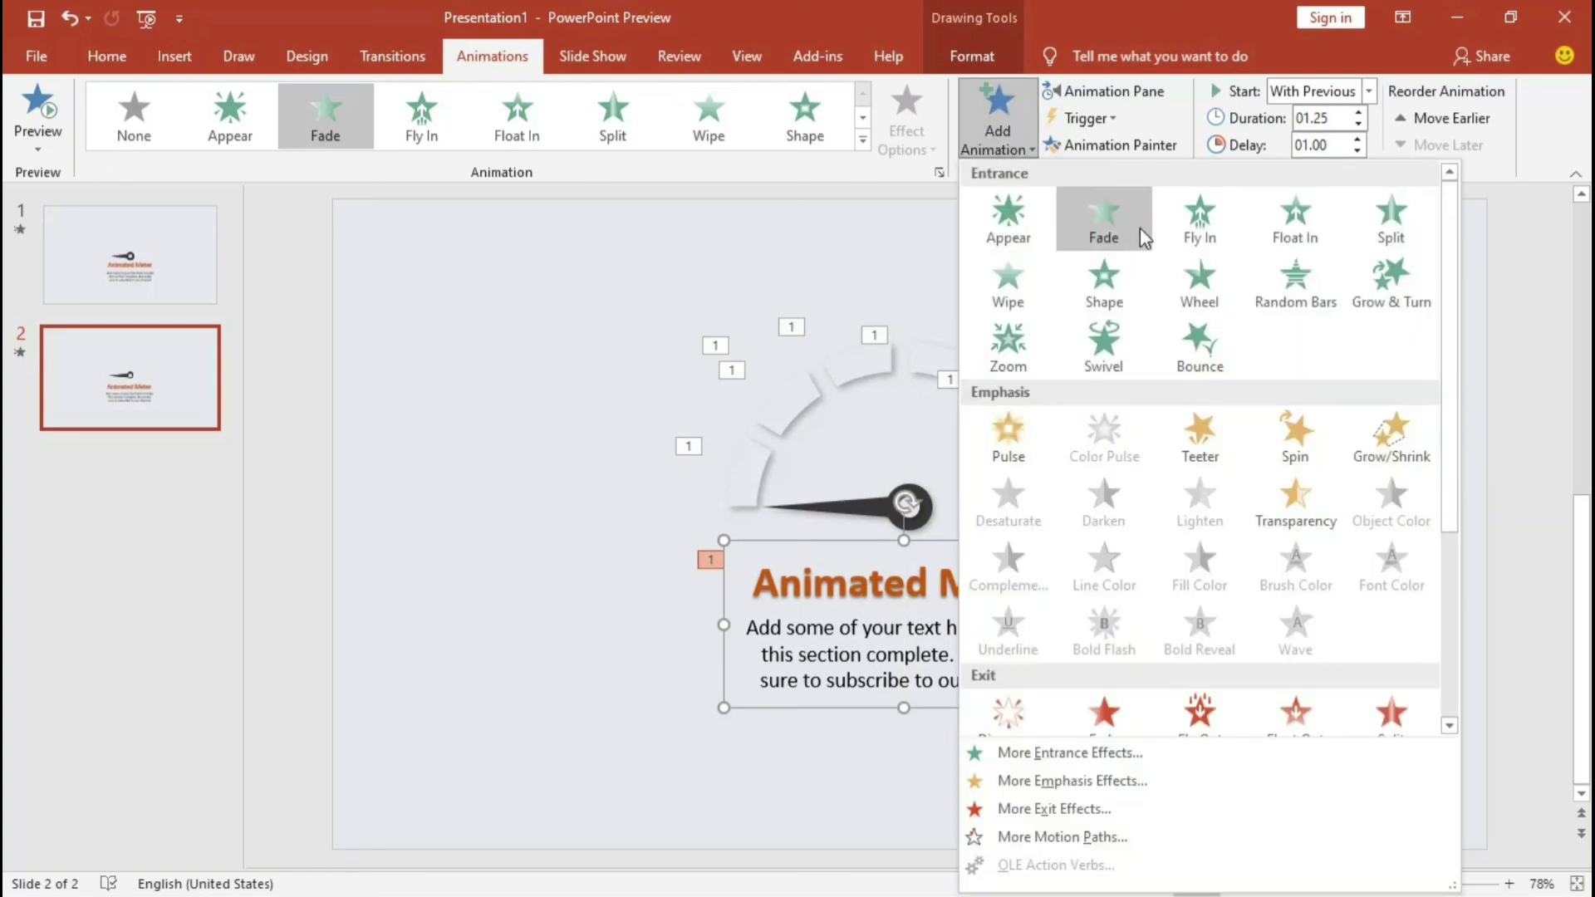
click(598, 299)
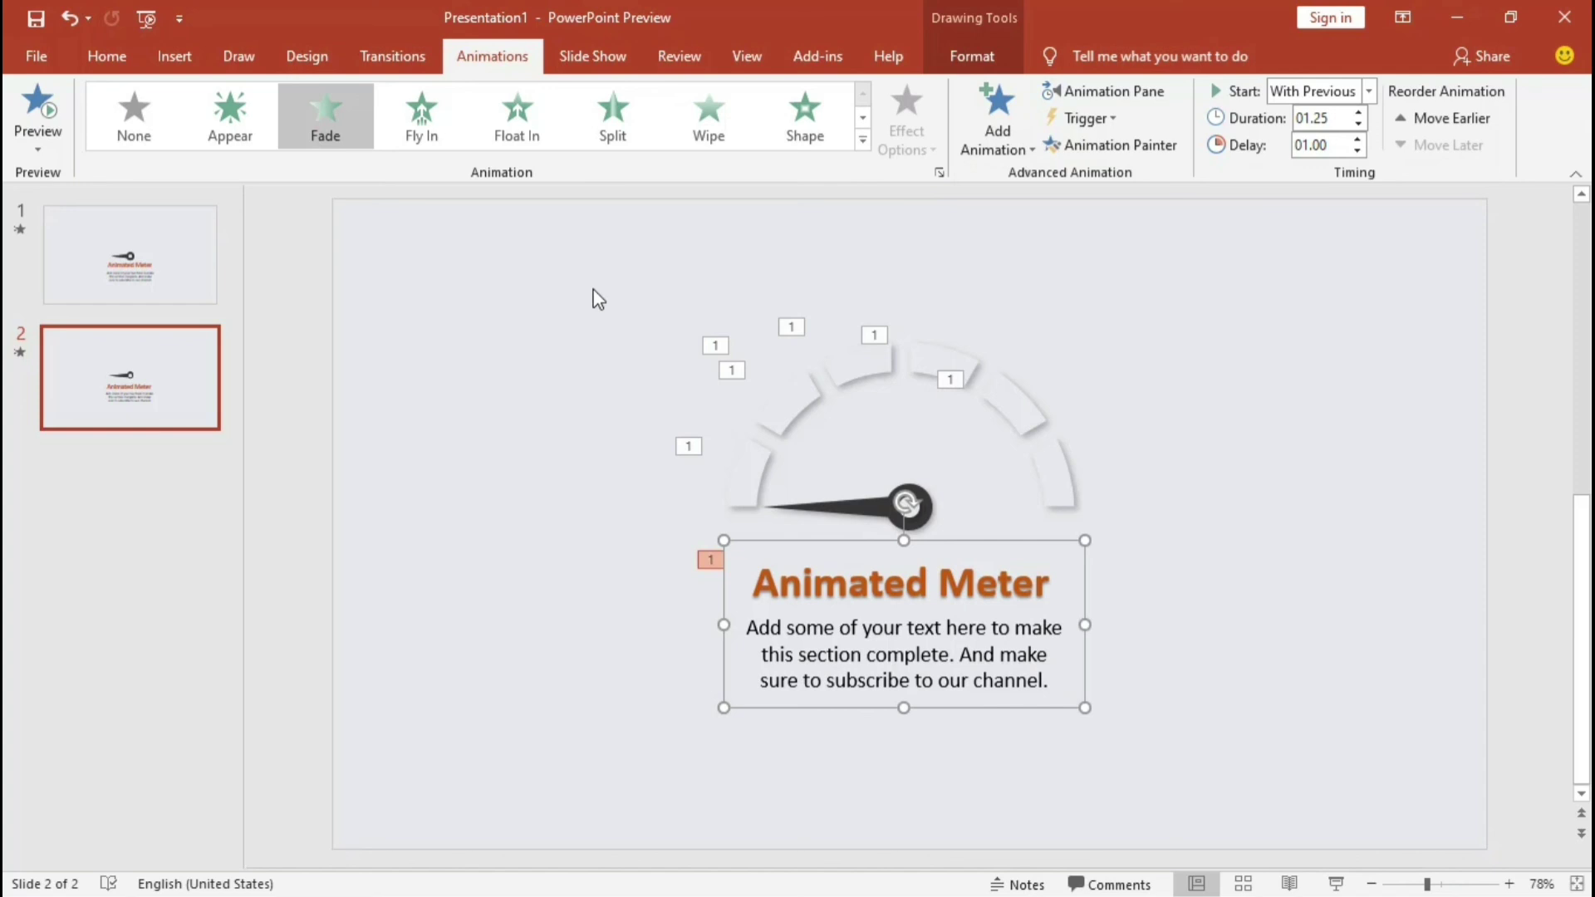
key(shift+F5)
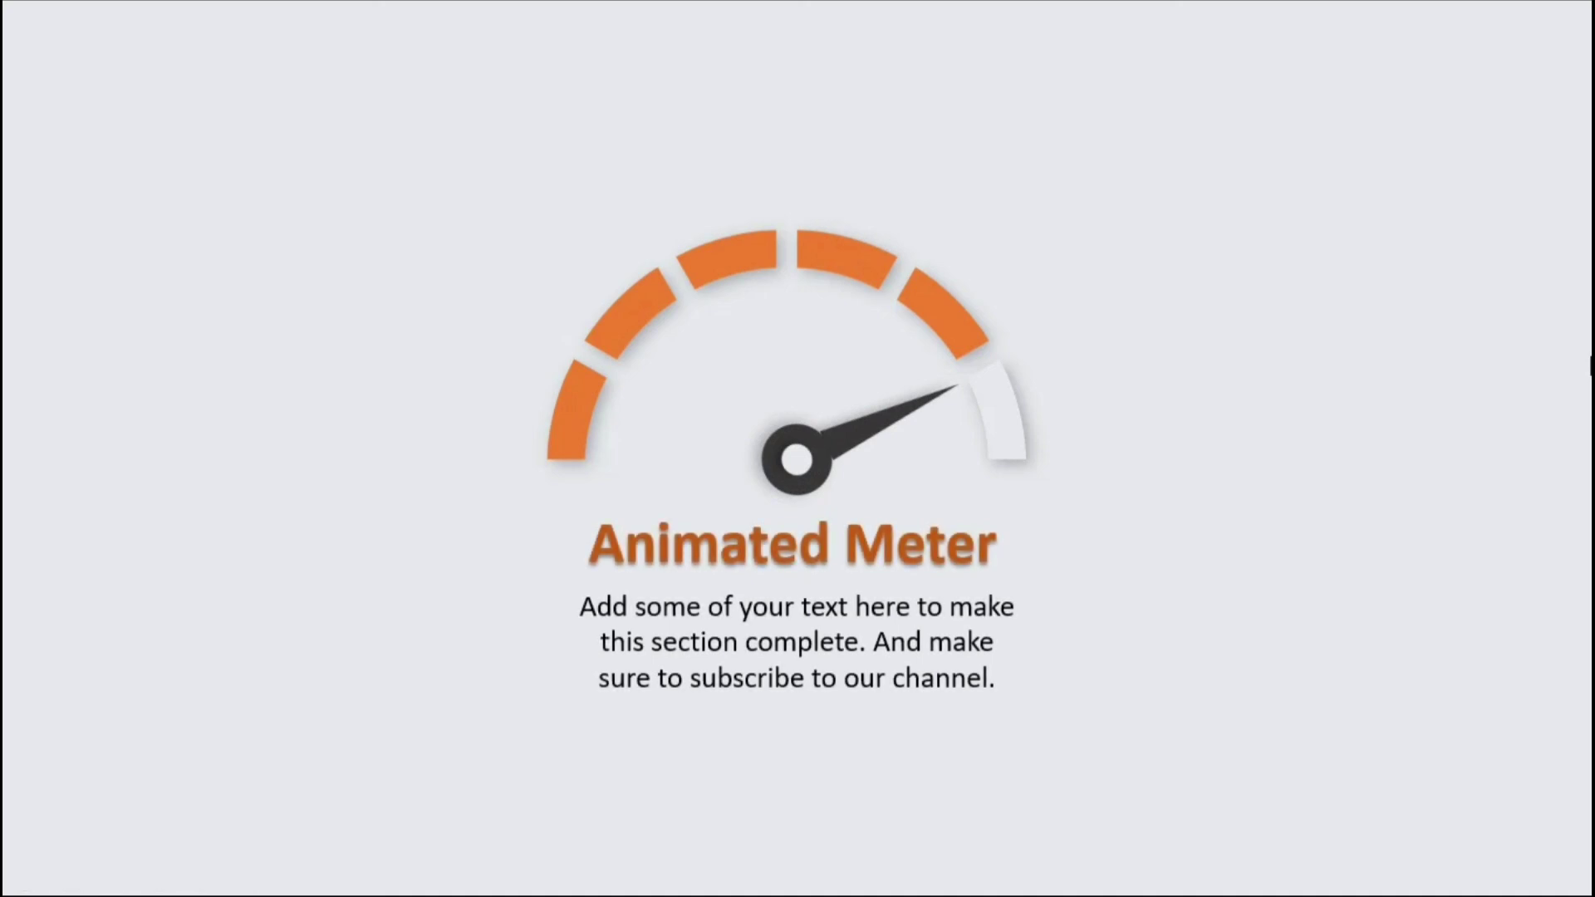
key(Escape)
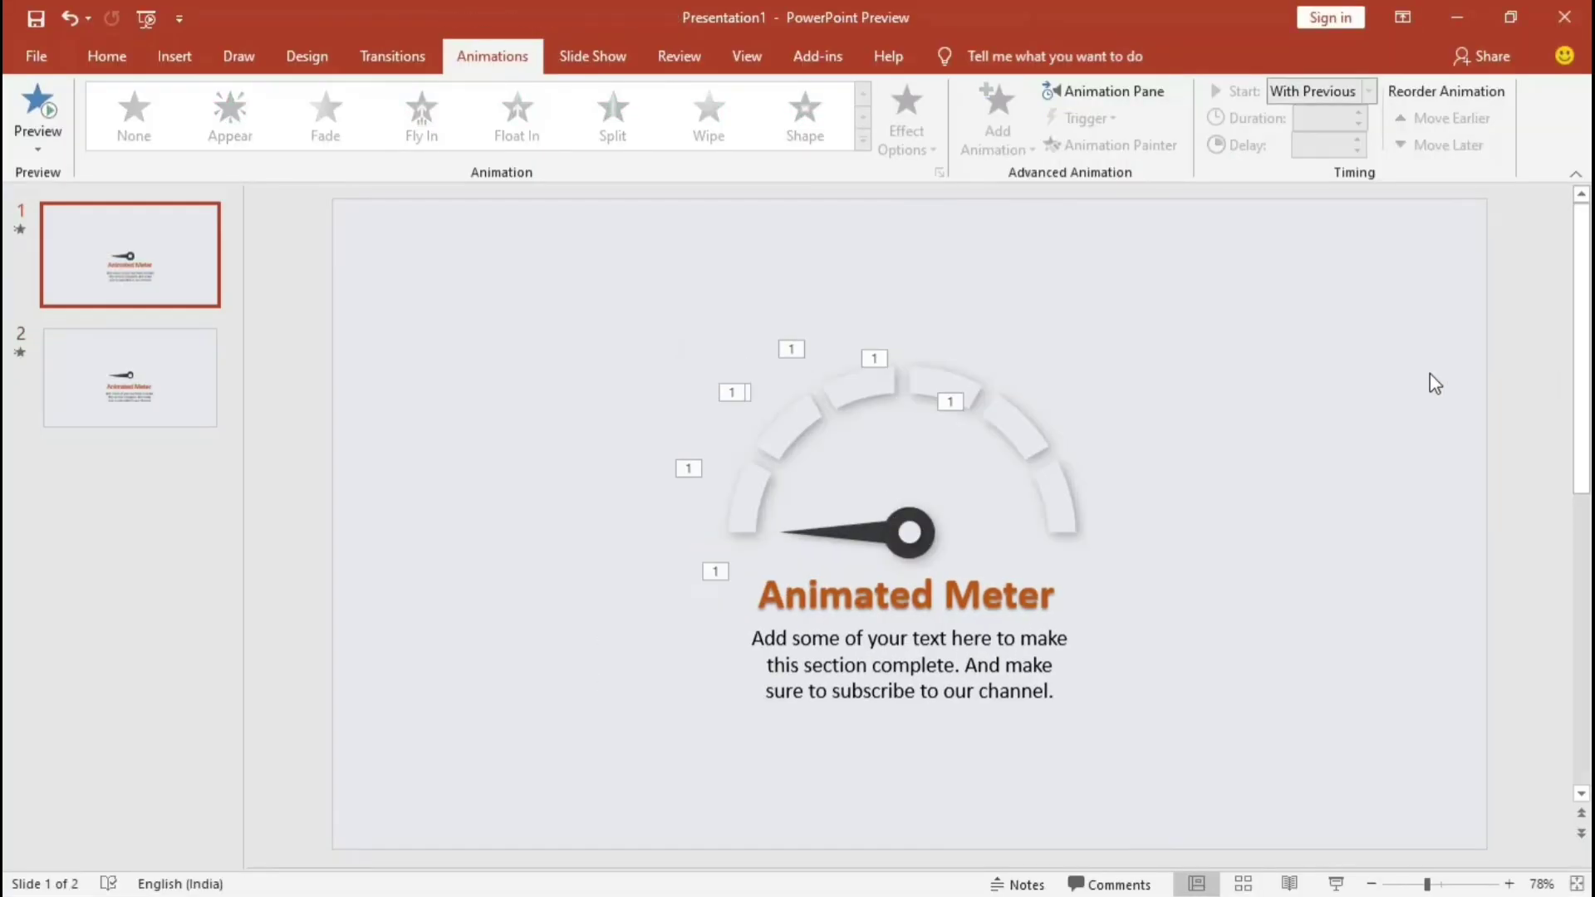